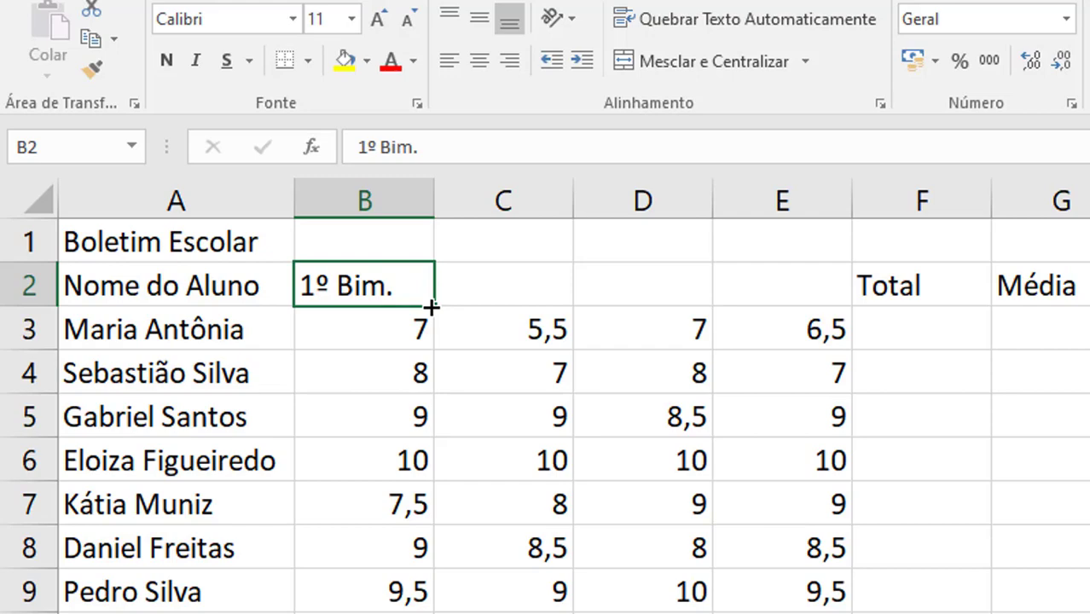
Step: Fill the bimester headings from 1º Bim. through 4º Bim. across B2:E2
{"action": "left_click_drag", "start_coordinate": [431, 307], "coordinate": [798, 307]}
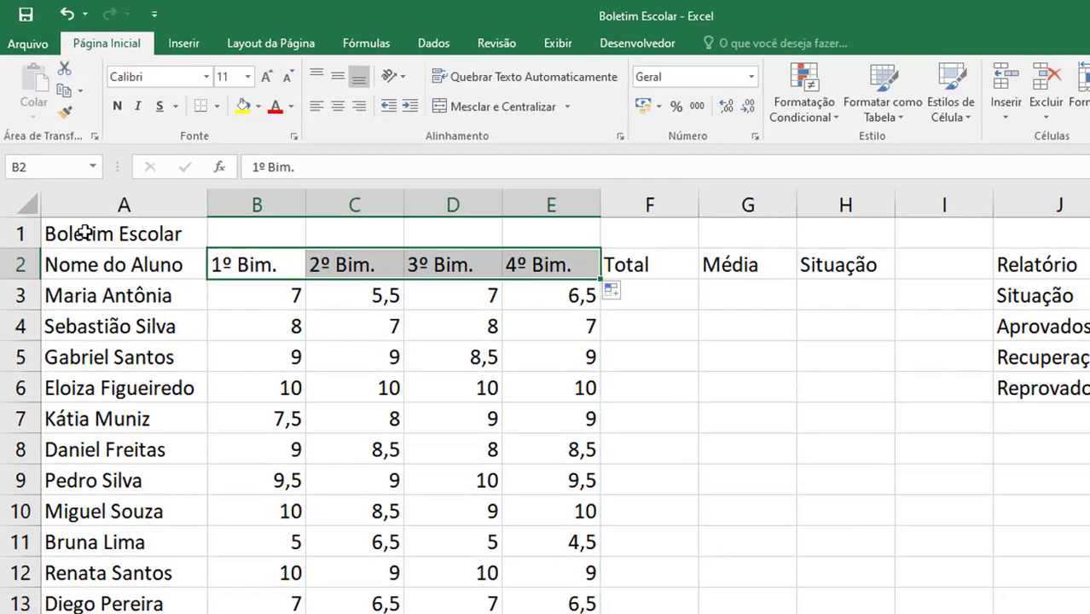
Step: Merge and center the Boletim Escolar title across A1:H1 and the Relatório heading across J2:K2
{"action": "left_click", "coordinate": [76, 192]}
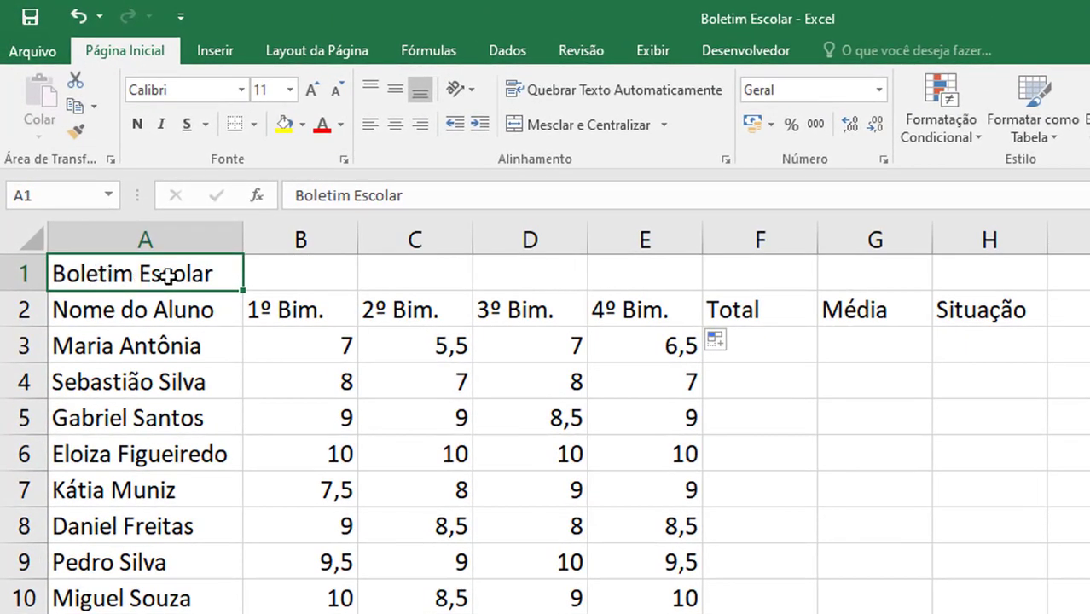
{"action": "left_click_drag", "start_coordinate": [254, 274], "coordinate": [976, 262]}
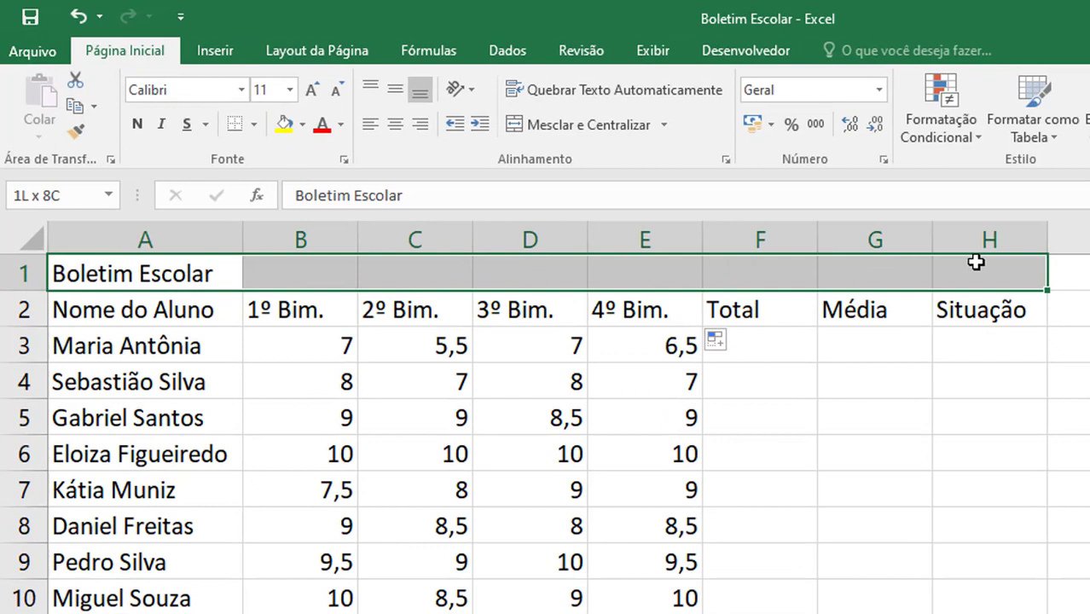
{"action": "left_click", "coordinate": [560, 130]}
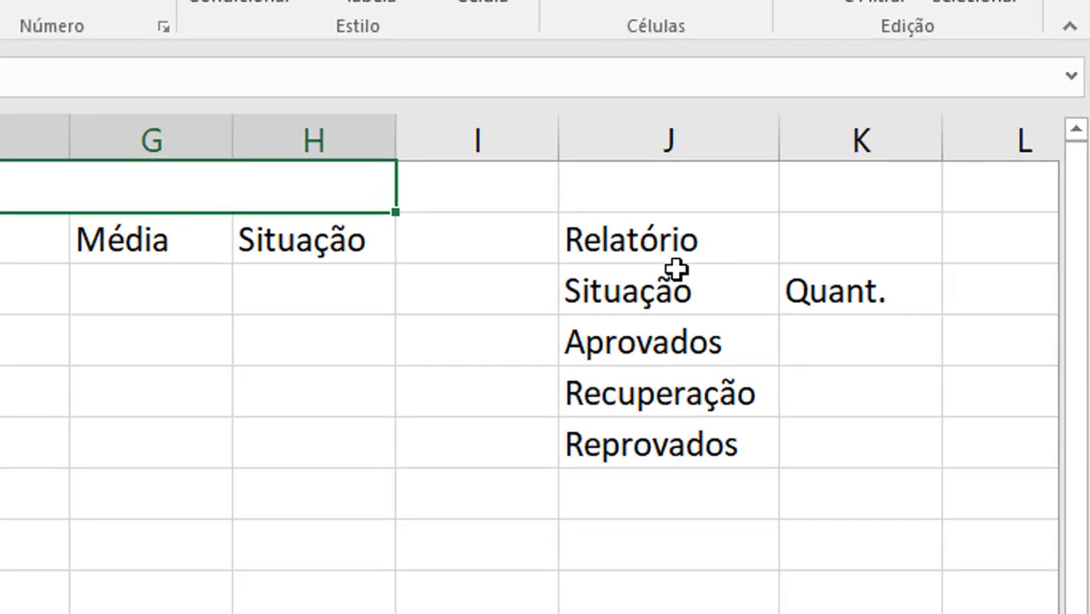
{"action": "left_click_drag", "start_coordinate": [685, 237], "coordinate": [851, 228]}
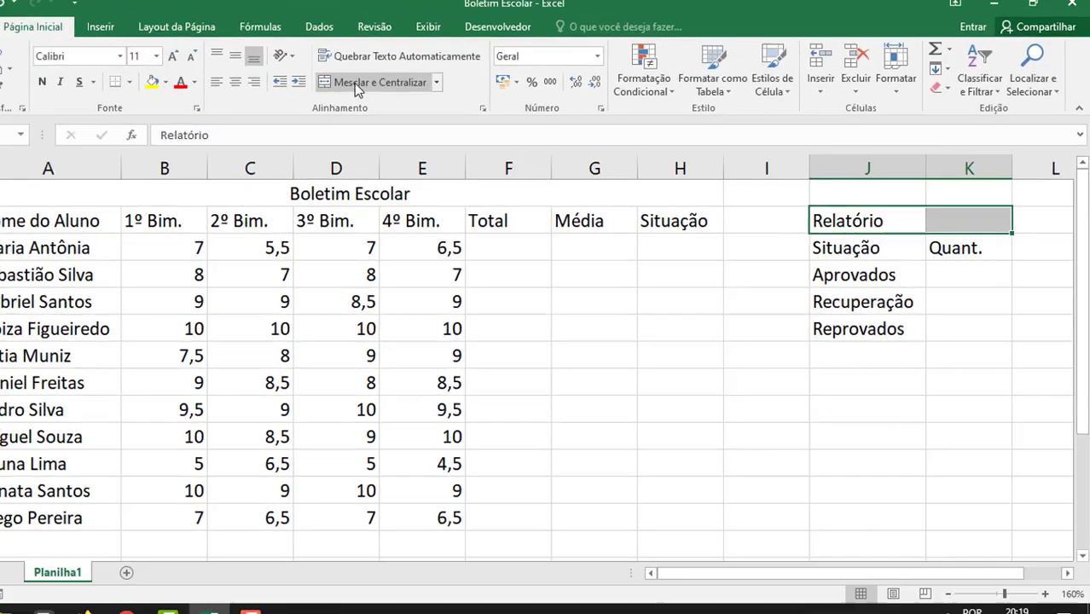
{"action": "left_click", "coordinate": [365, 88]}
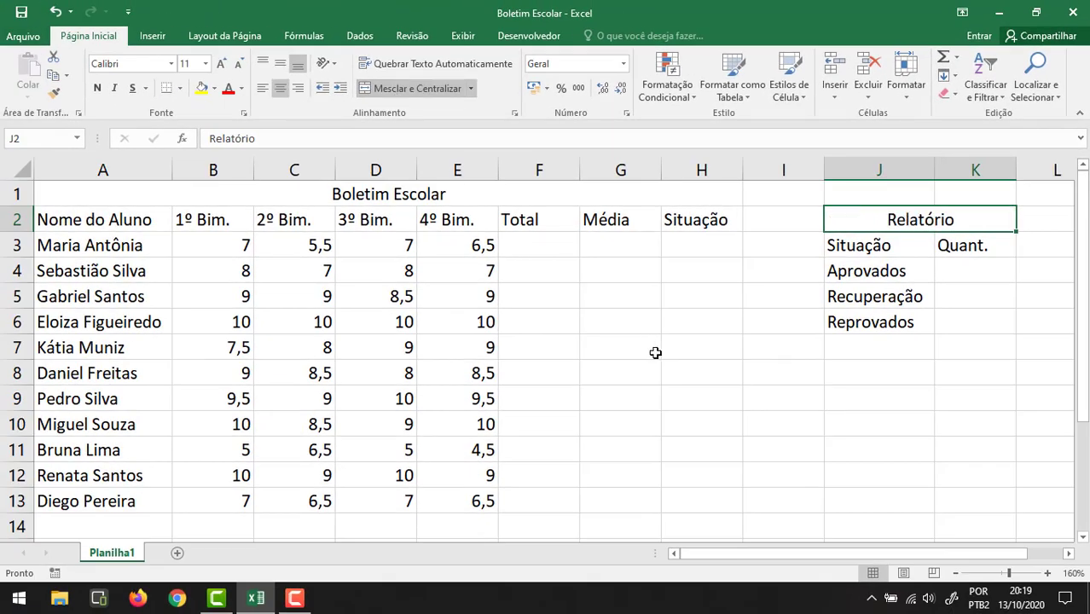
Step: Format the Boletim Escolar title with a green fill and white bold text at font size 20
{"action": "left_click", "coordinate": [414, 194]}
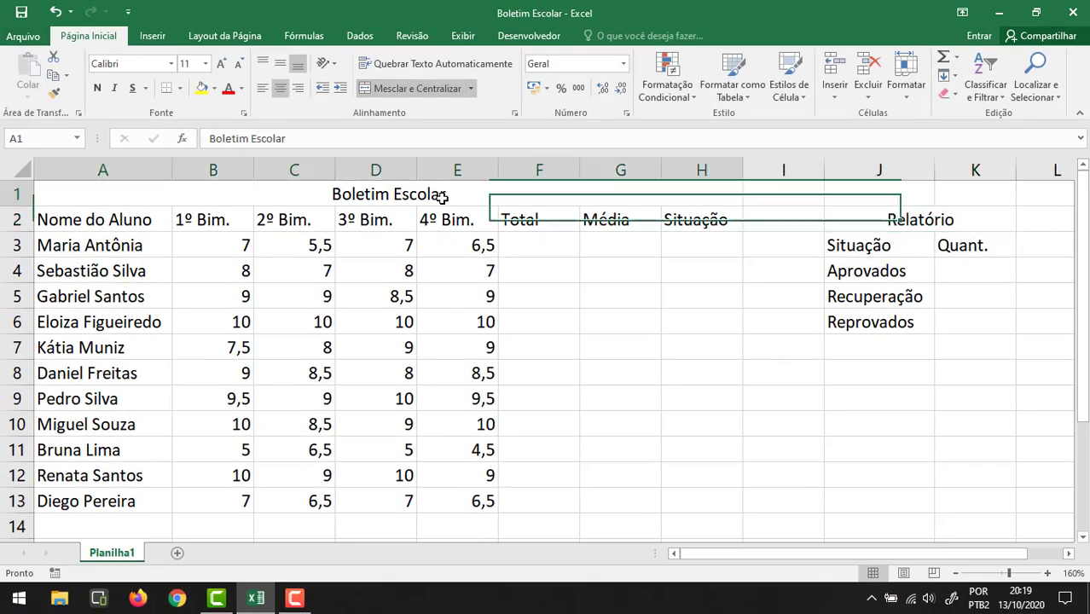
{"action": "left_click", "coordinate": [216, 89]}
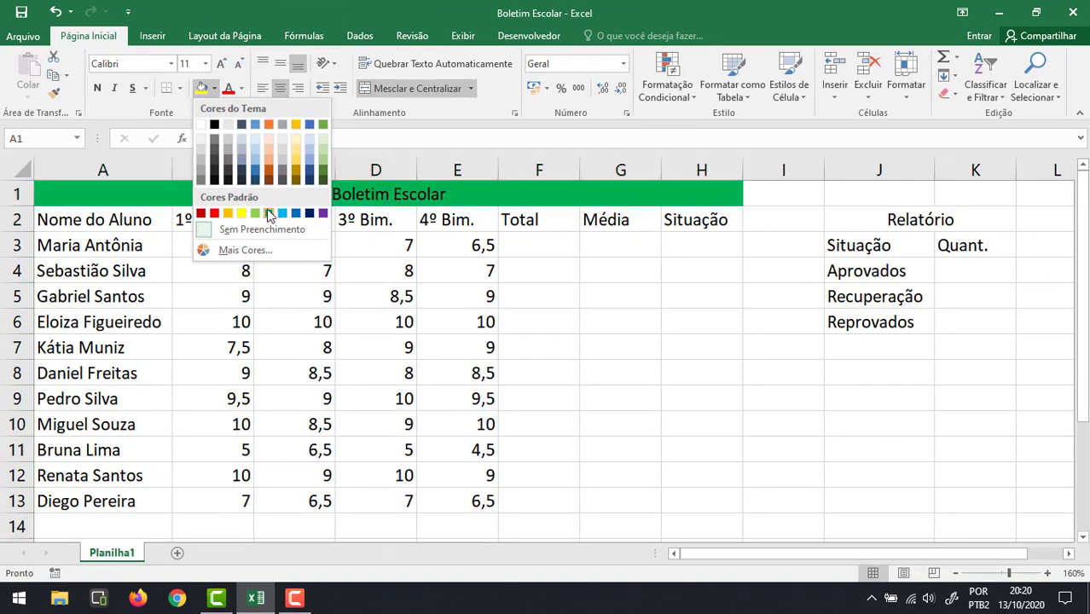
{"action": "left_click", "coordinate": [269, 213]}
{"action": "left_click", "coordinate": [242, 89]}
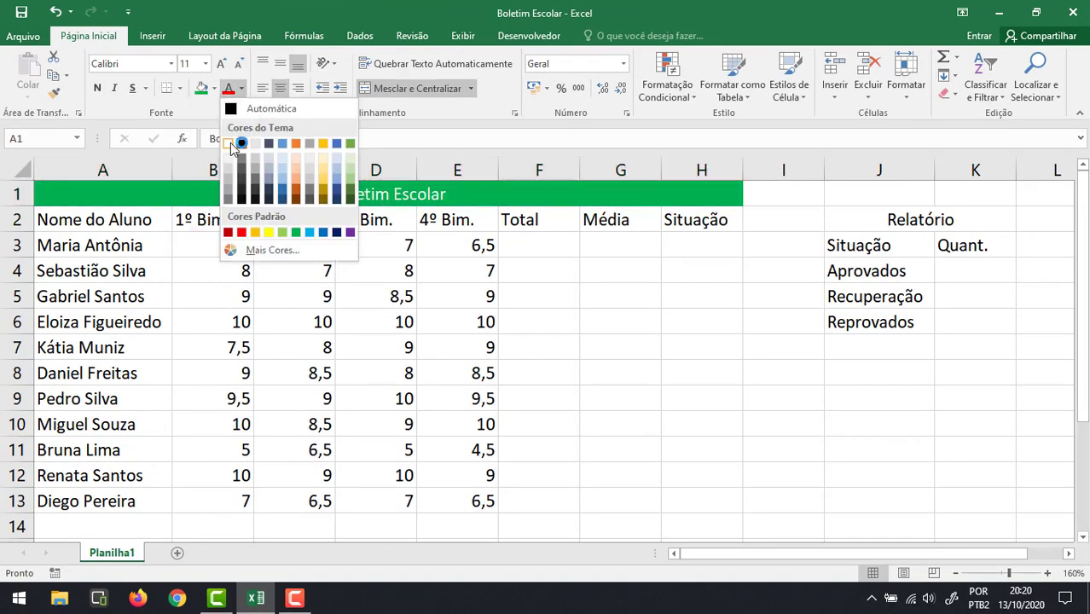
{"action": "left_click", "coordinate": [228, 143]}
{"action": "left_click", "coordinate": [96, 88]}
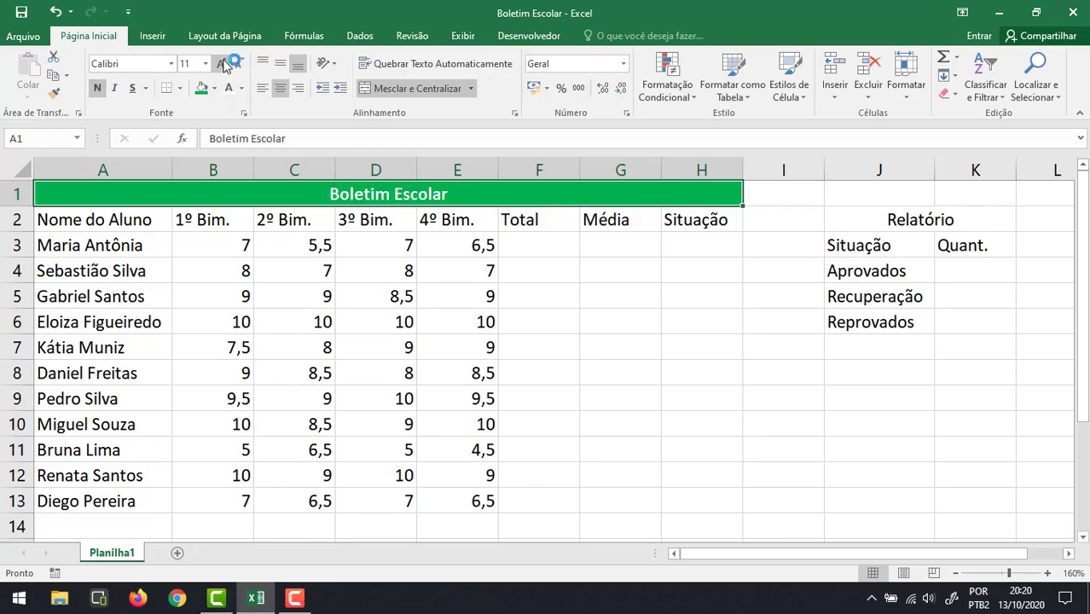
{"action": "left_click", "coordinate": [223, 65]}
{"action": "left_click", "coordinate": [223, 66]}
{"action": "left_click", "coordinate": [224, 65]}
{"action": "left_click", "coordinate": [223, 66]}
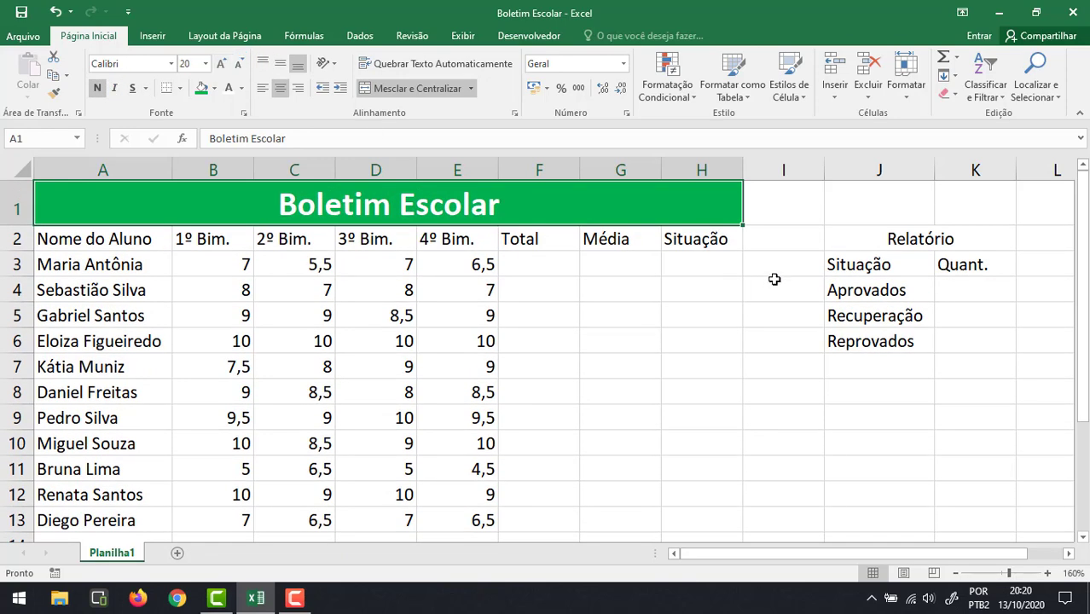
Step: Give the Relatório heading the same green fill with white bold text
{"action": "left_click", "coordinate": [858, 233]}
{"action": "left_click", "coordinate": [205, 92]}
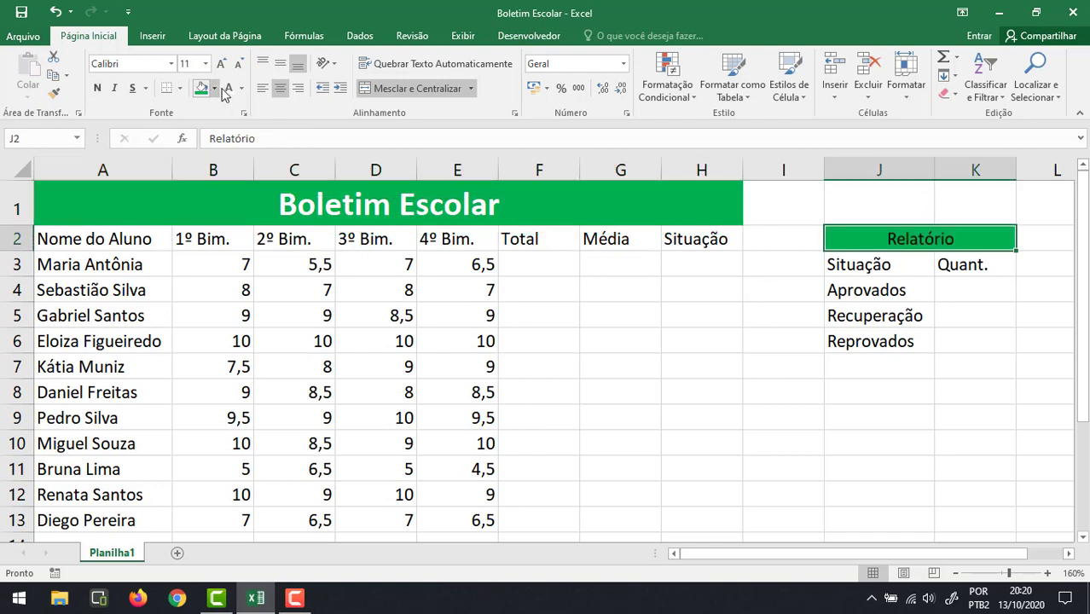
{"action": "left_click", "coordinate": [228, 88]}
{"action": "left_click", "coordinate": [96, 88]}
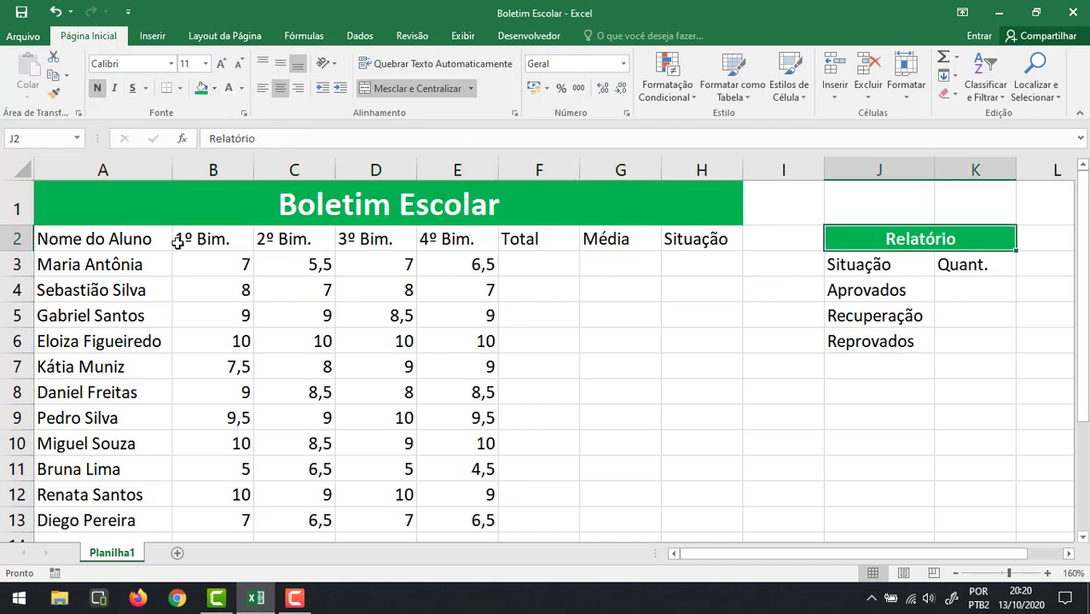
Step: Center the column headings in A2:H2, fill them light gray and make them bold
{"action": "left_click_drag", "start_coordinate": [118, 239], "coordinate": [735, 238]}
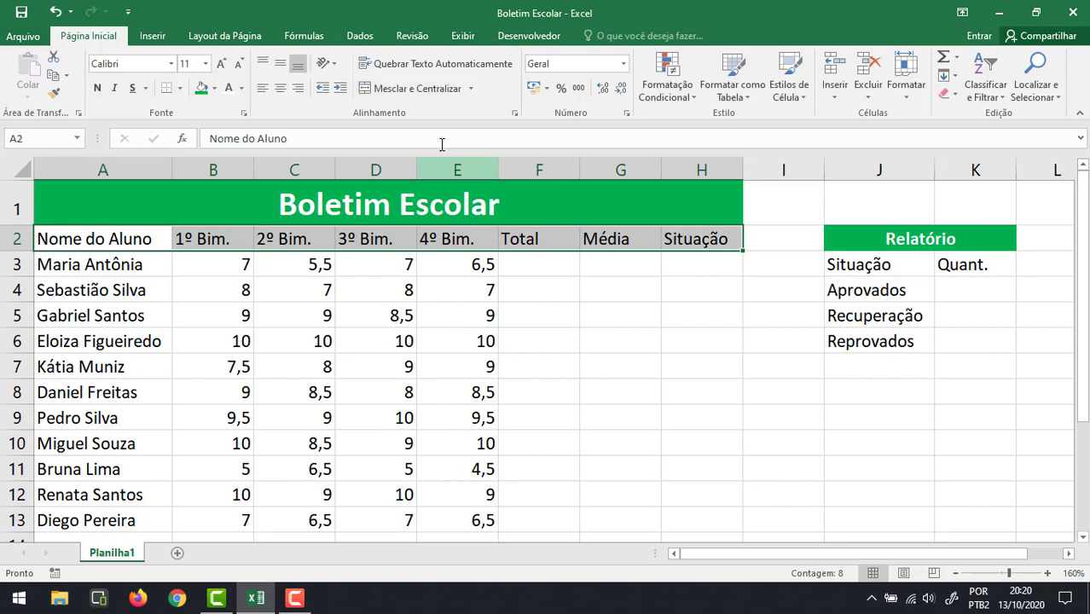
{"action": "left_click", "coordinate": [280, 87]}
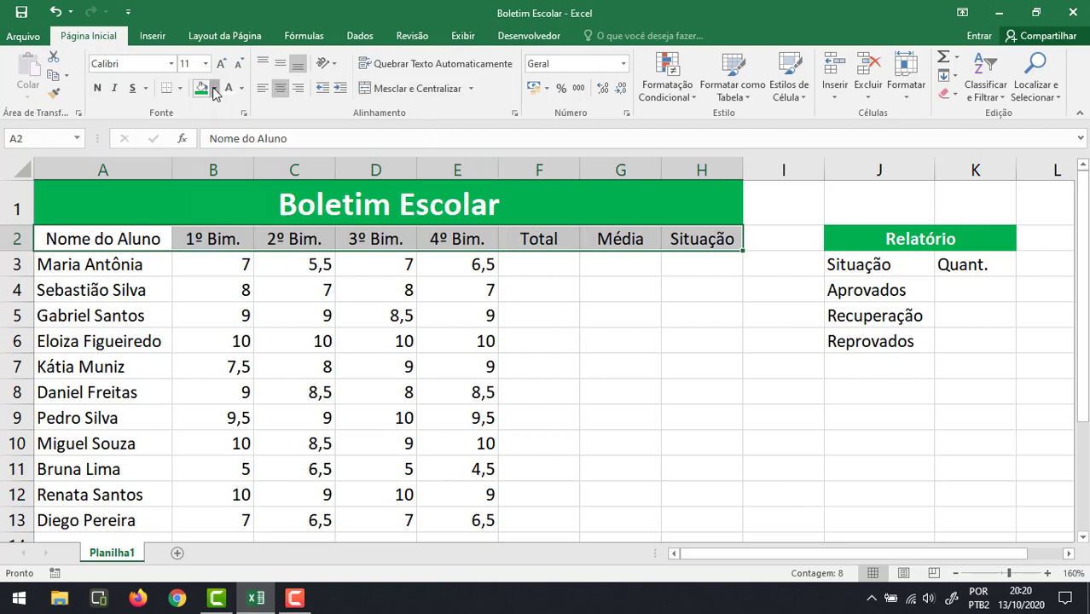
{"action": "left_click", "coordinate": [214, 92]}
{"action": "left_click", "coordinate": [202, 147]}
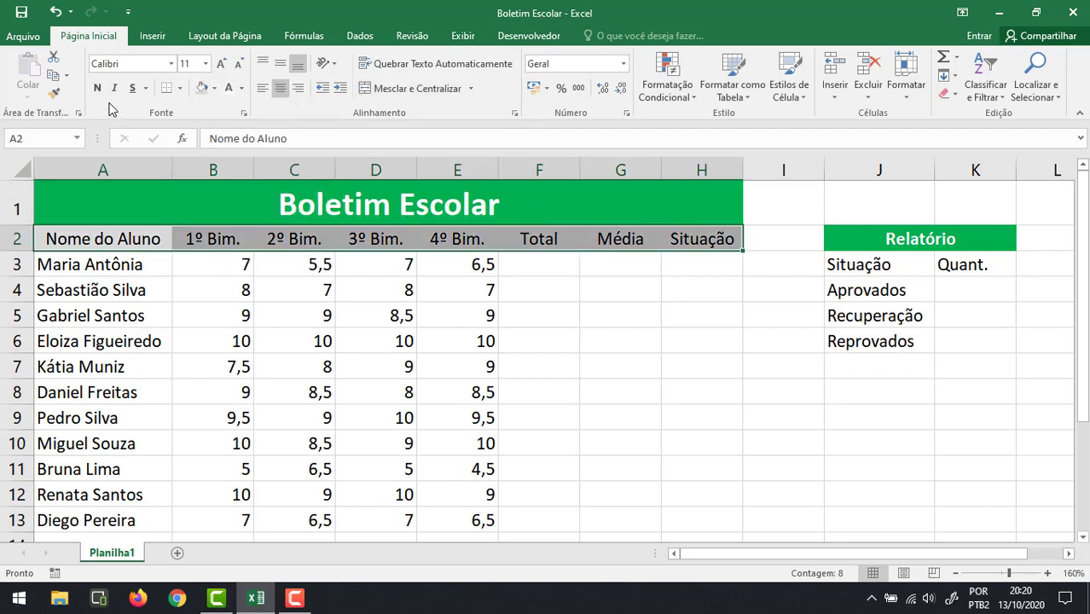
{"action": "left_click", "coordinate": [97, 88]}
{"action": "left_click", "coordinate": [613, 324]}
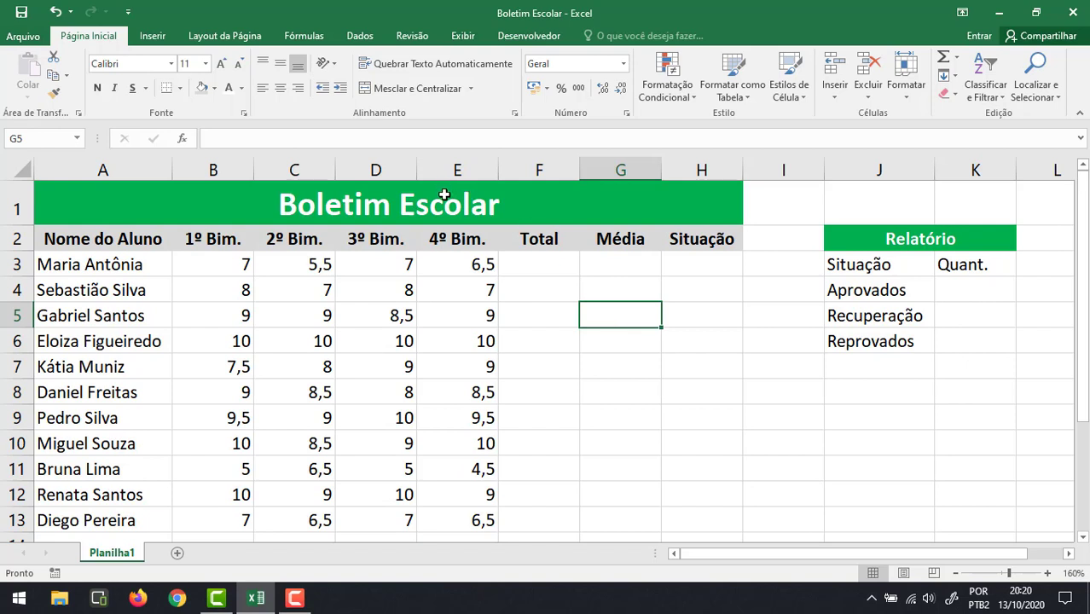
Step: Apply medium solid outline and inside borders to both tables, A1:H13 and J2:K6
{"action": "left_click_drag", "start_coordinate": [444, 195], "coordinate": [503, 521]}
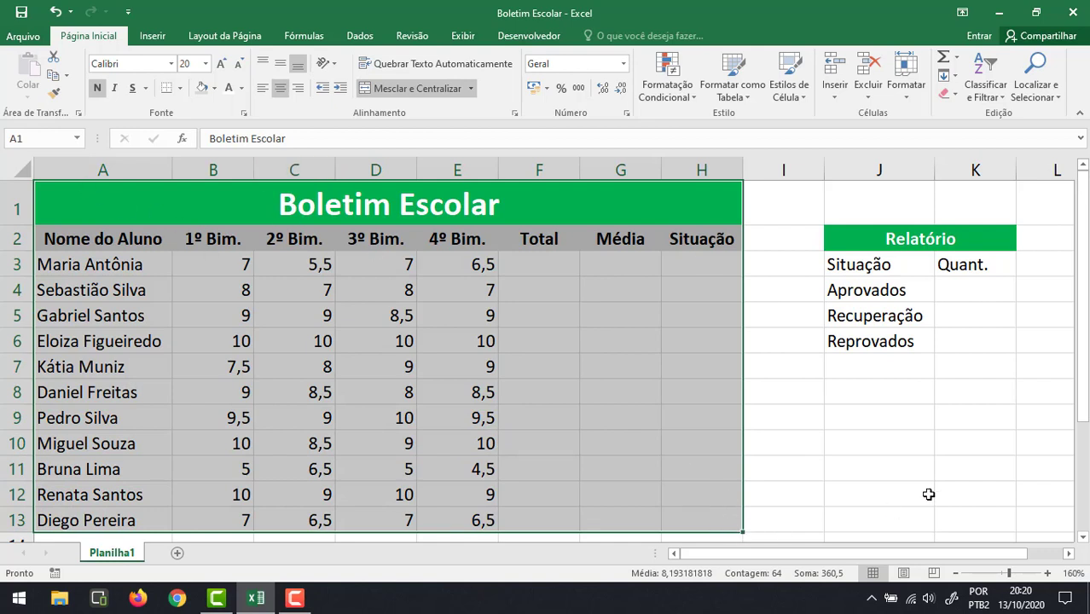
{"action": "left_click_drag", "start_coordinate": [928, 239], "coordinate": [930, 341]}
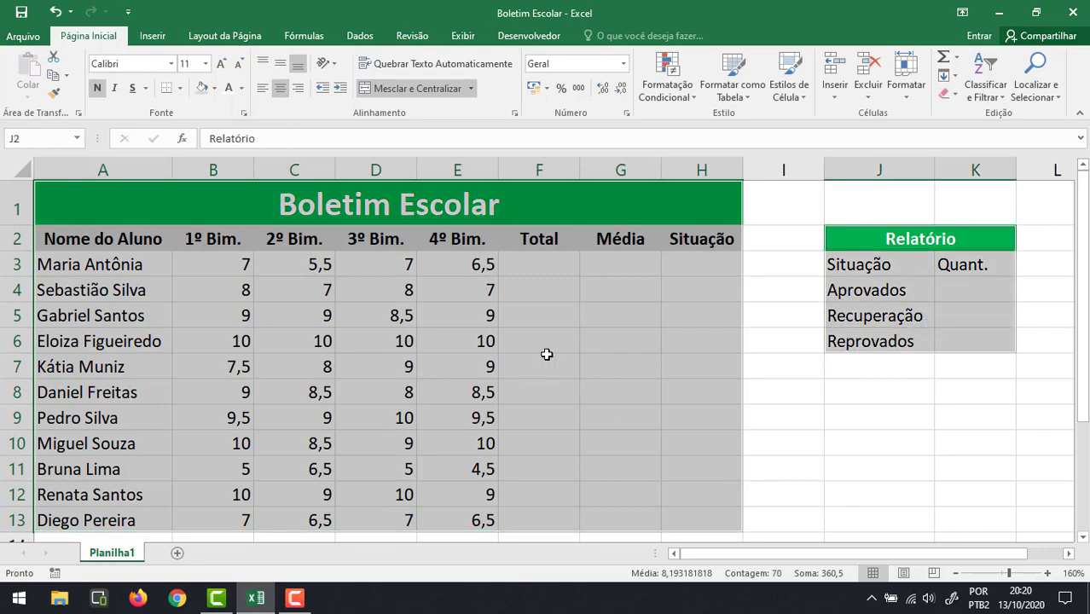
{"action": "right_click", "coordinate": [544, 278]}
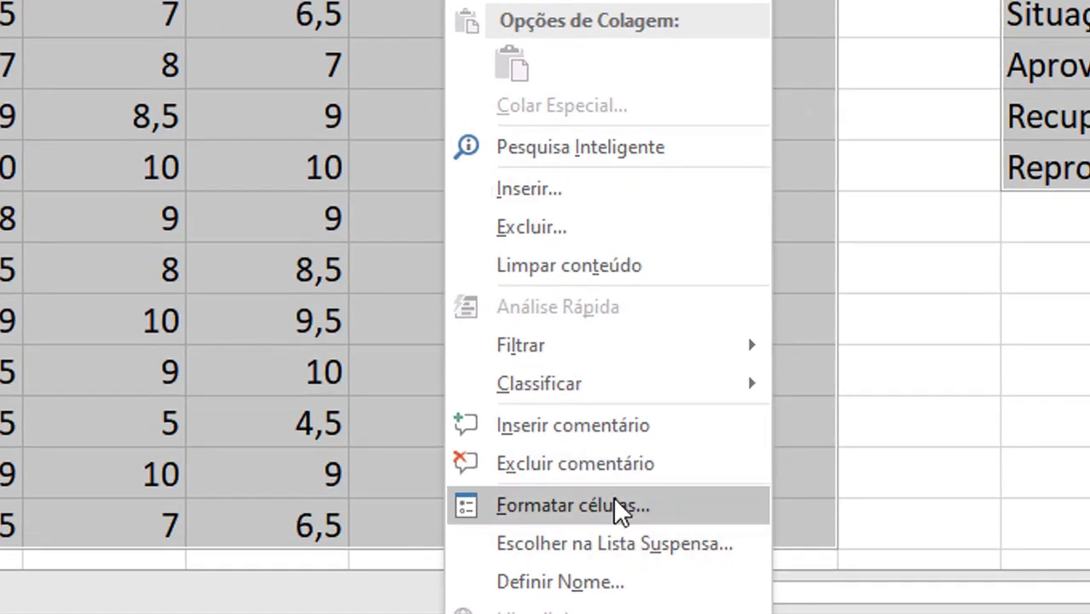
{"action": "left_click", "coordinate": [619, 508]}
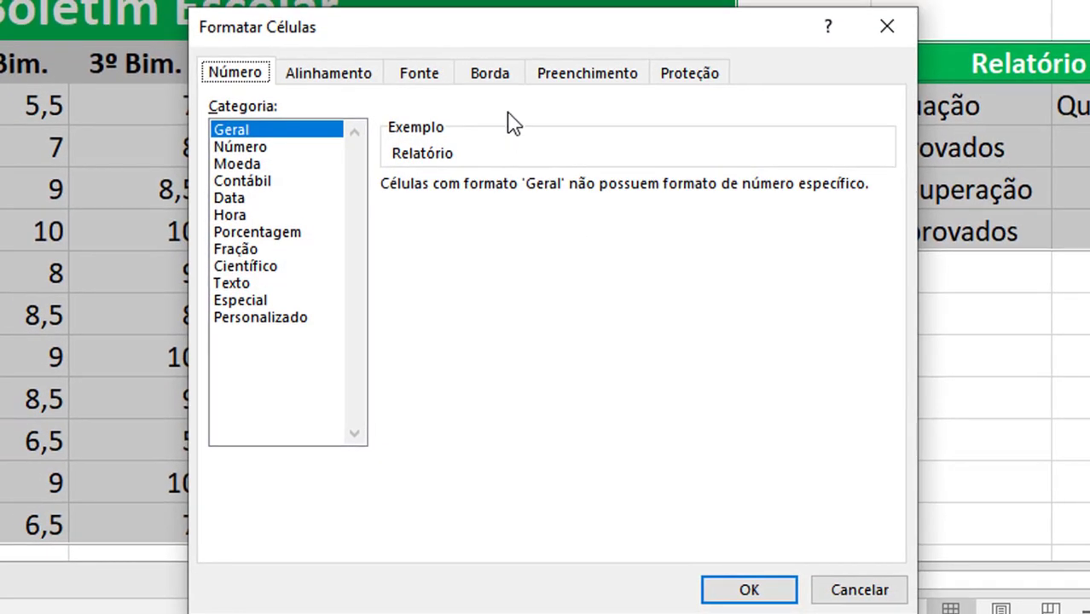
{"action": "left_click", "coordinate": [492, 74]}
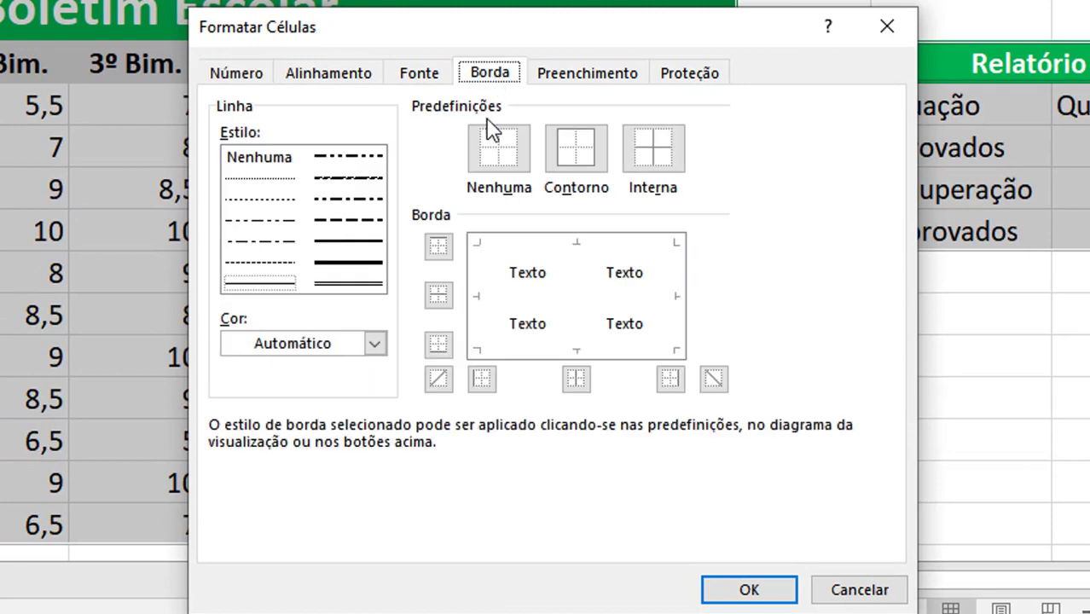
{"action": "left_click", "coordinate": [362, 243]}
{"action": "left_click", "coordinate": [556, 167]}
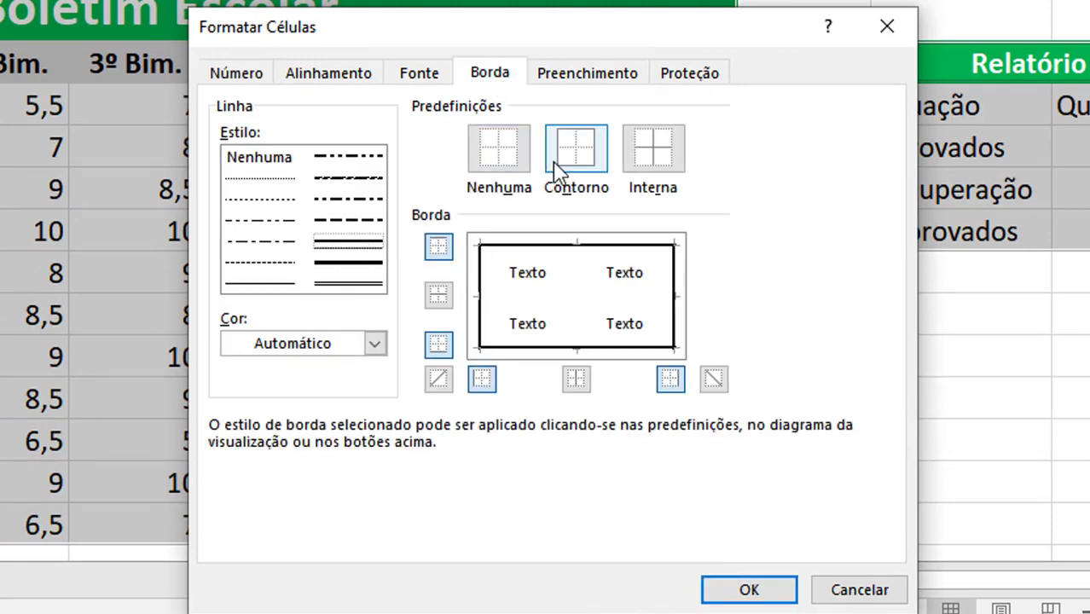
{"action": "left_click", "coordinate": [653, 150]}
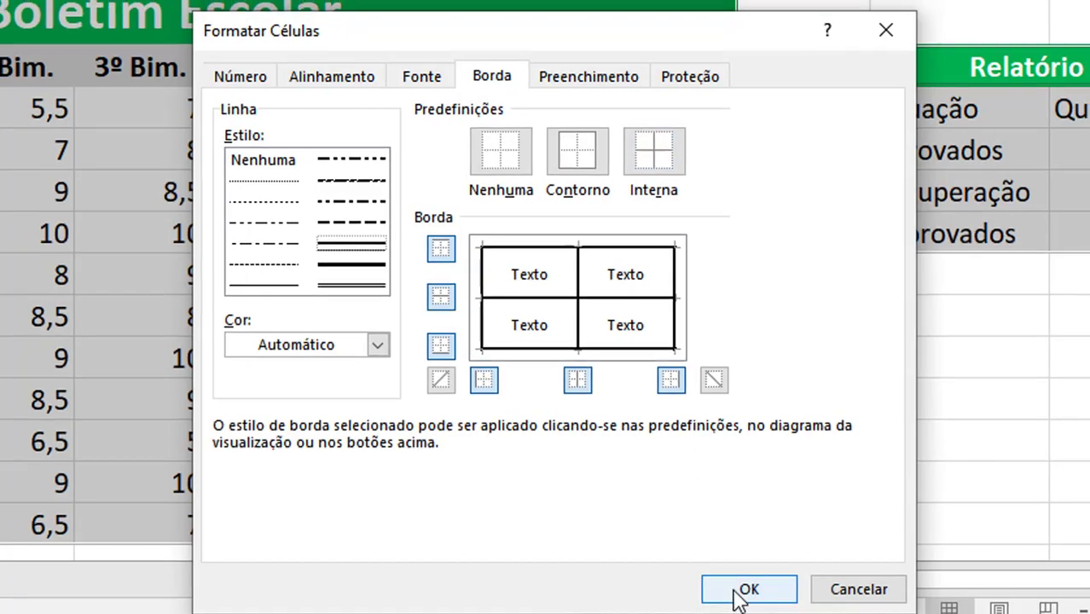
{"action": "left_click", "coordinate": [737, 590]}
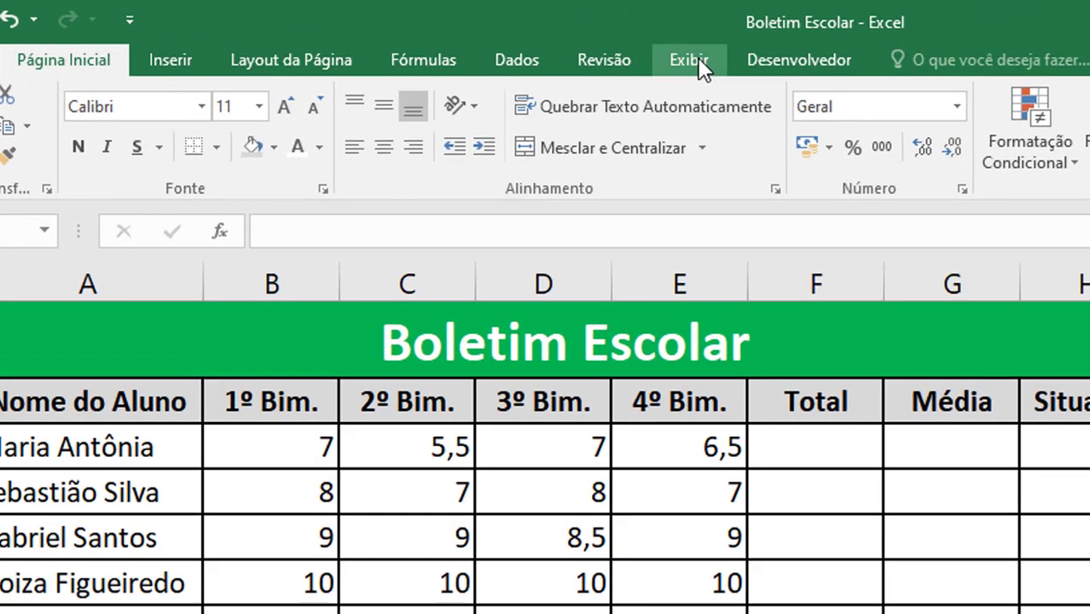
Step: Hide the worksheet's gridlines
{"action": "left_click", "coordinate": [690, 60]}
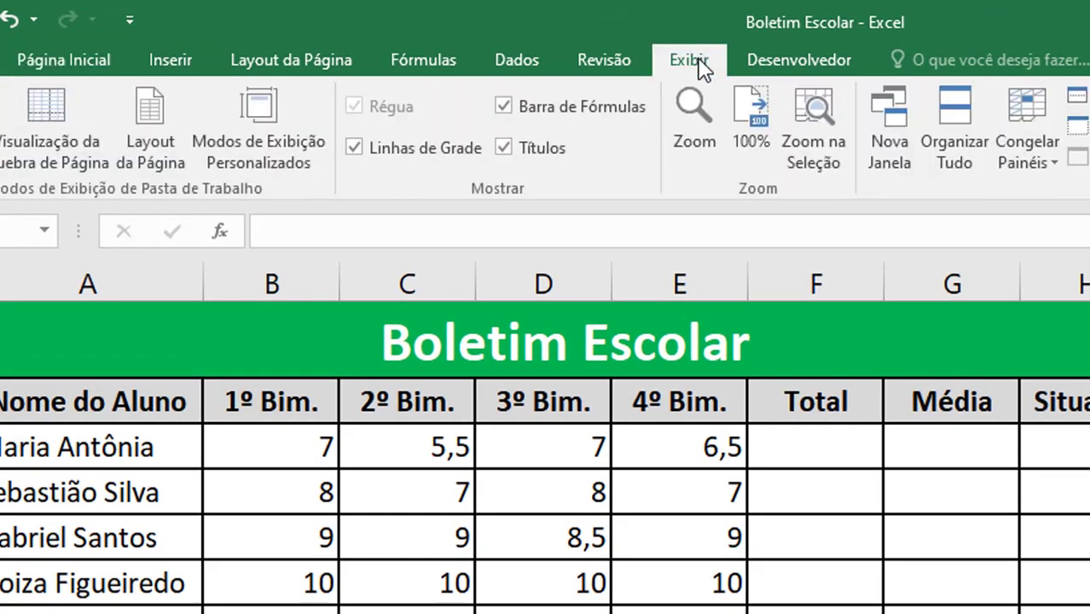
{"action": "left_click", "coordinate": [357, 152]}
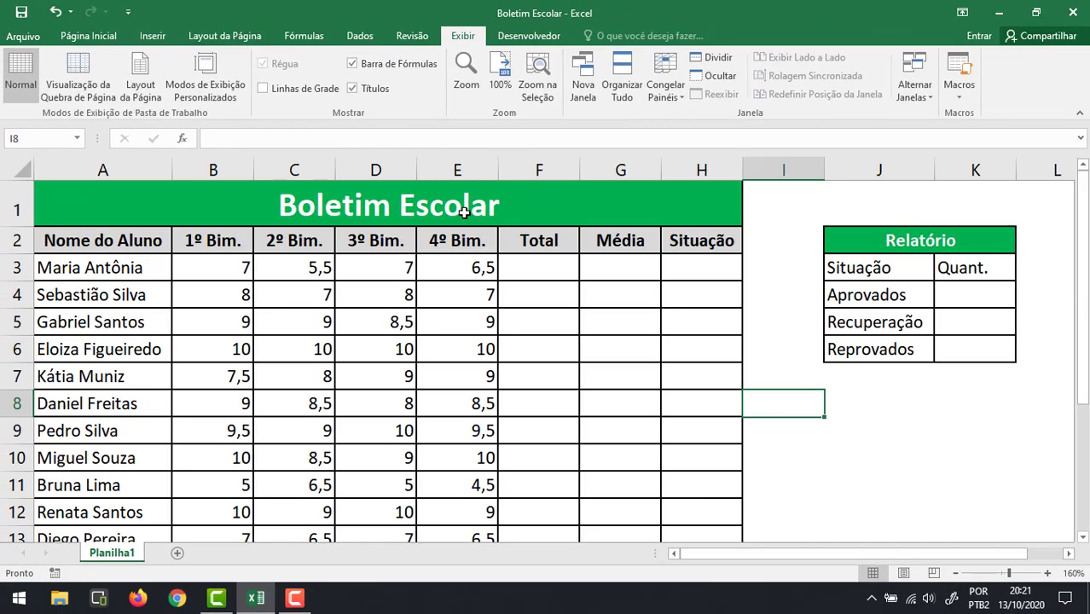
Step: Show the grades in B3:E13 with one decimal place and center them
{"action": "left_click", "coordinate": [88, 37]}
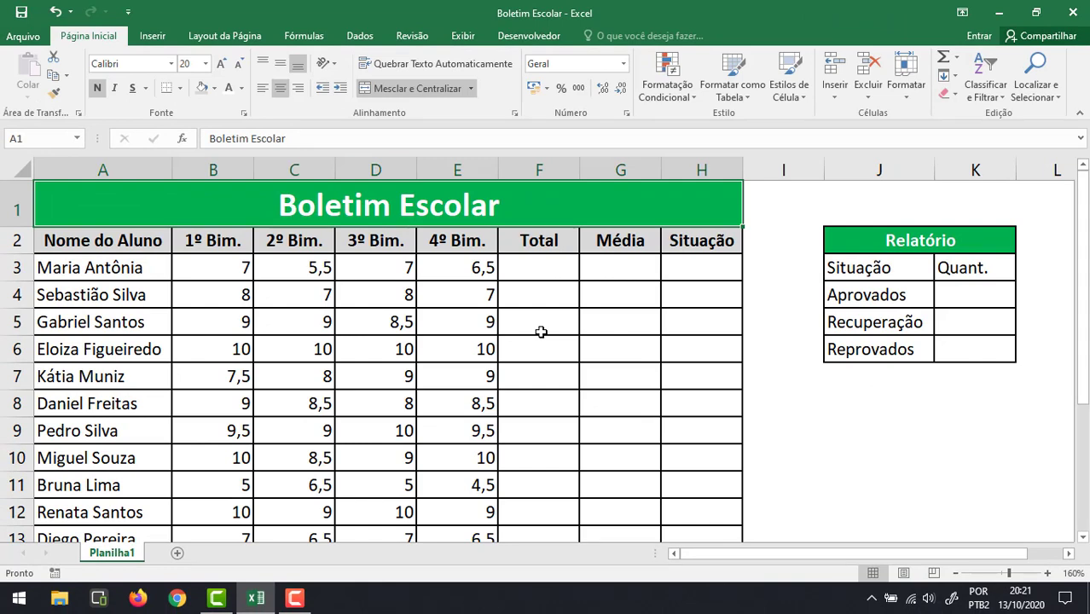
{"action": "scroll", "coordinate": [541, 332], "scroll_direction": "down", "scroll_amount": 1}
{"action": "scroll", "coordinate": [541, 331], "scroll_direction": "up", "scroll_amount": 1}
{"action": "left_click", "coordinate": [234, 277]}
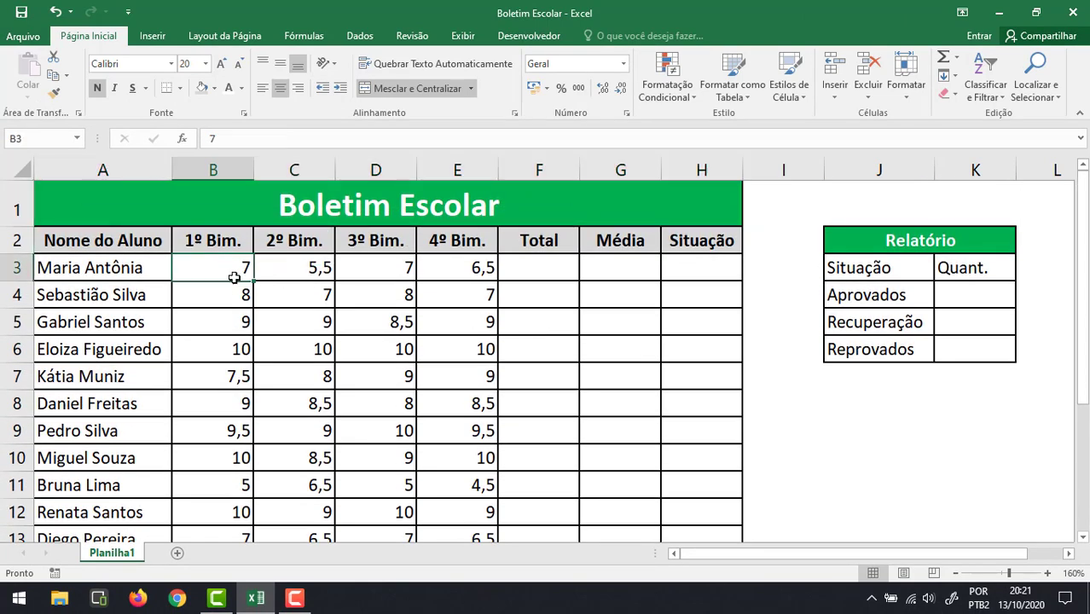
{"action": "left_click_drag", "start_coordinate": [234, 278], "coordinate": [457, 536]}
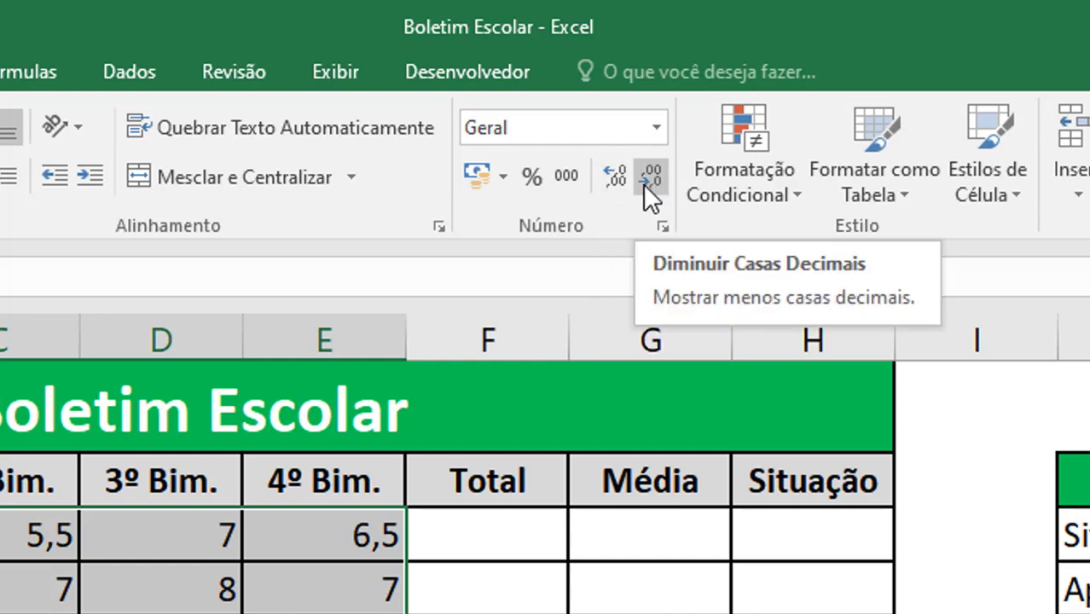
{"action": "left_click", "coordinate": [614, 177]}
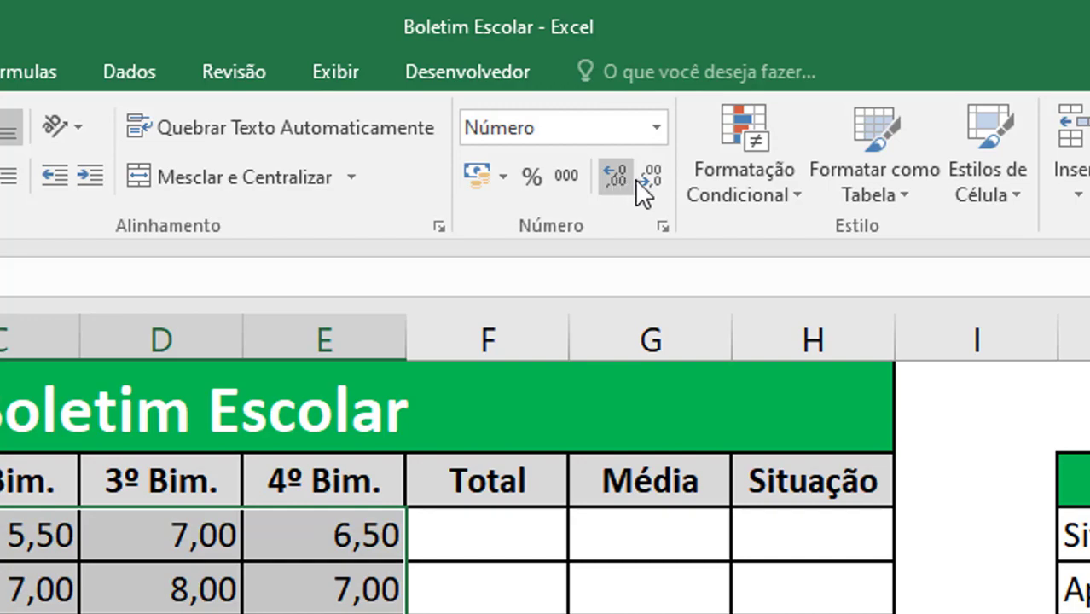
{"action": "left_click", "coordinate": [655, 178]}
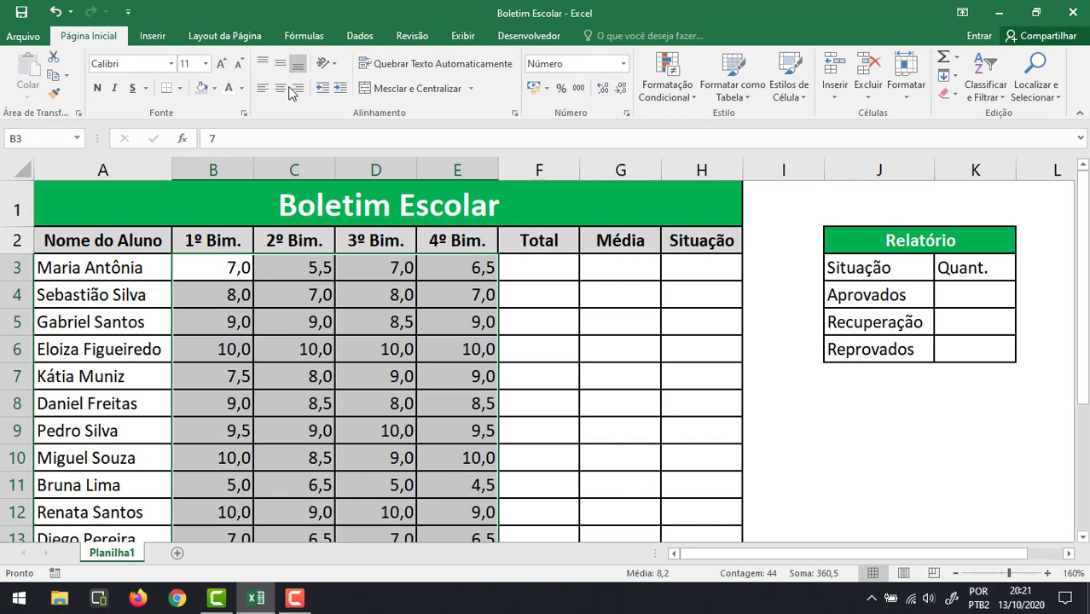
{"action": "left_click", "coordinate": [281, 89]}
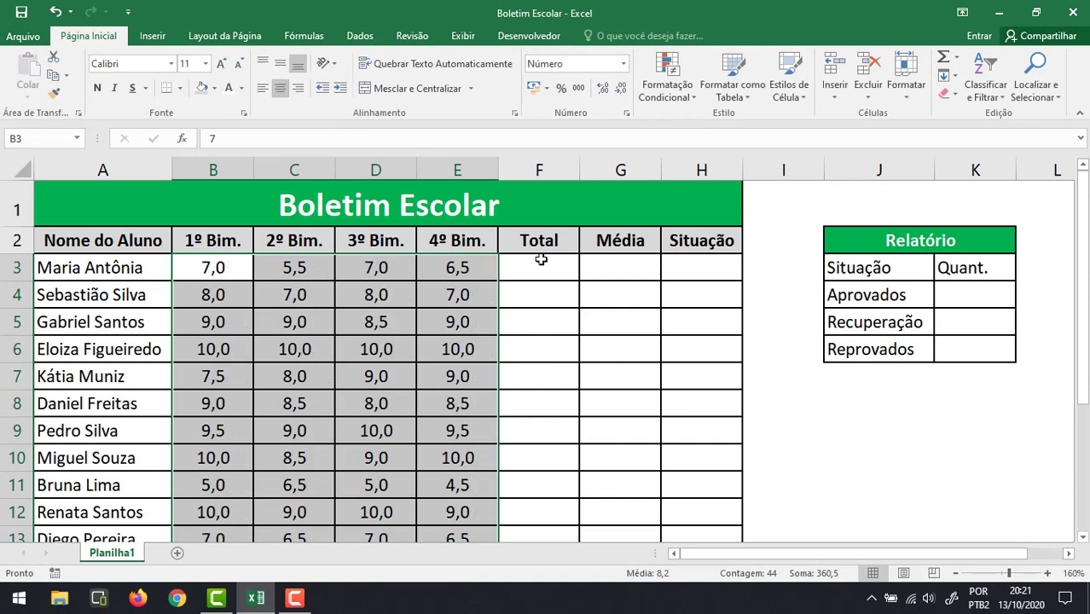
Step: Enter =SOMA(B3:E3) in F3 to total the first student's four bimester grades
{"action": "left_click", "coordinate": [544, 274]}
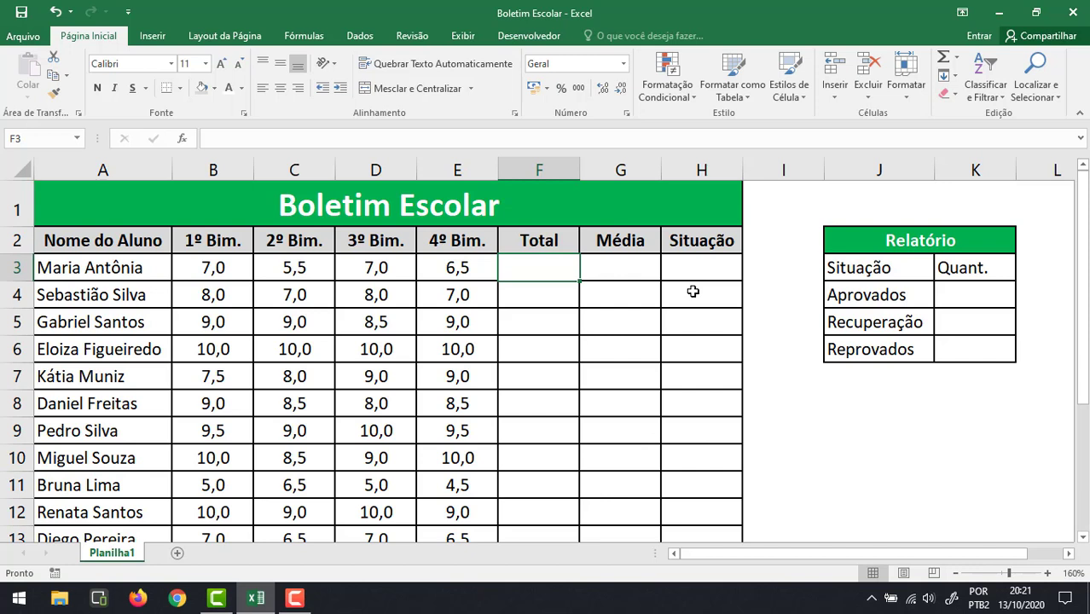
{"action": "type", "text": "=SOMA"}
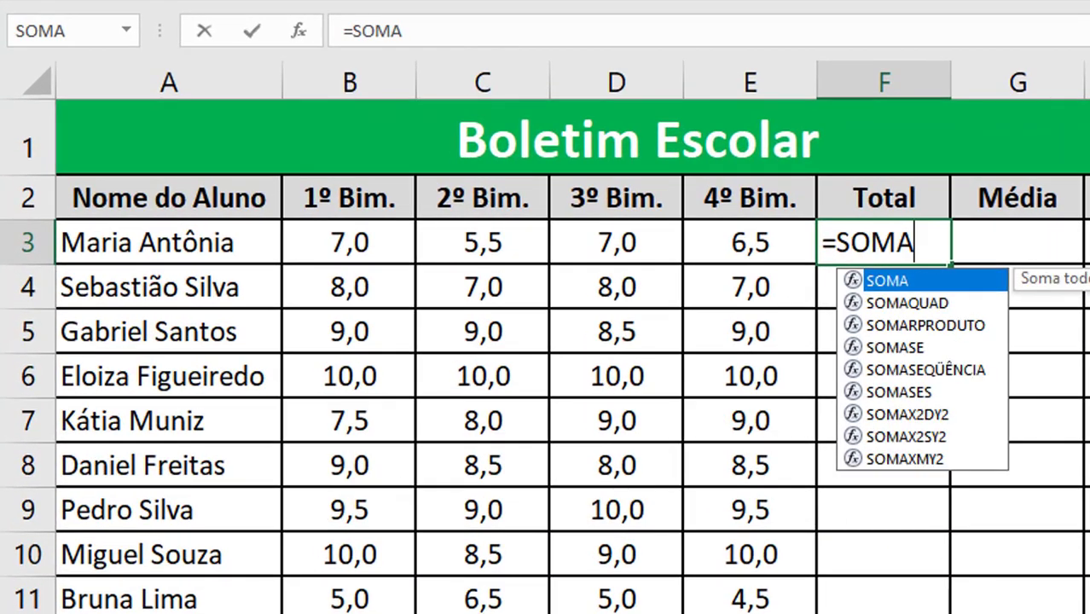
{"action": "type", "text": "("}
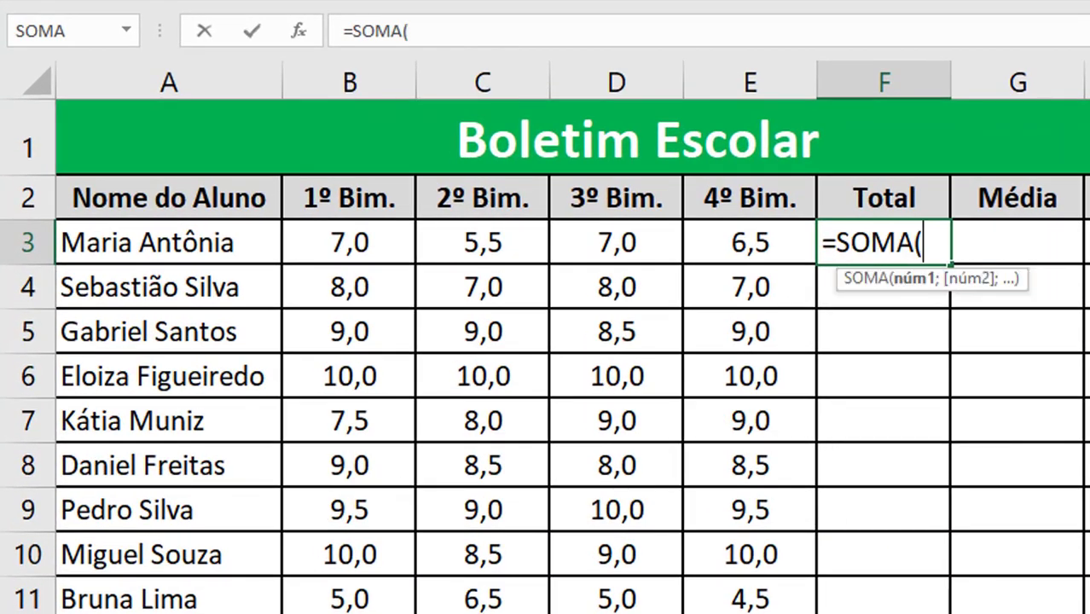
{"action": "left_click", "coordinate": [344, 232]}
{"action": "left_click_drag", "start_coordinate": [343, 232], "coordinate": [751, 243]}
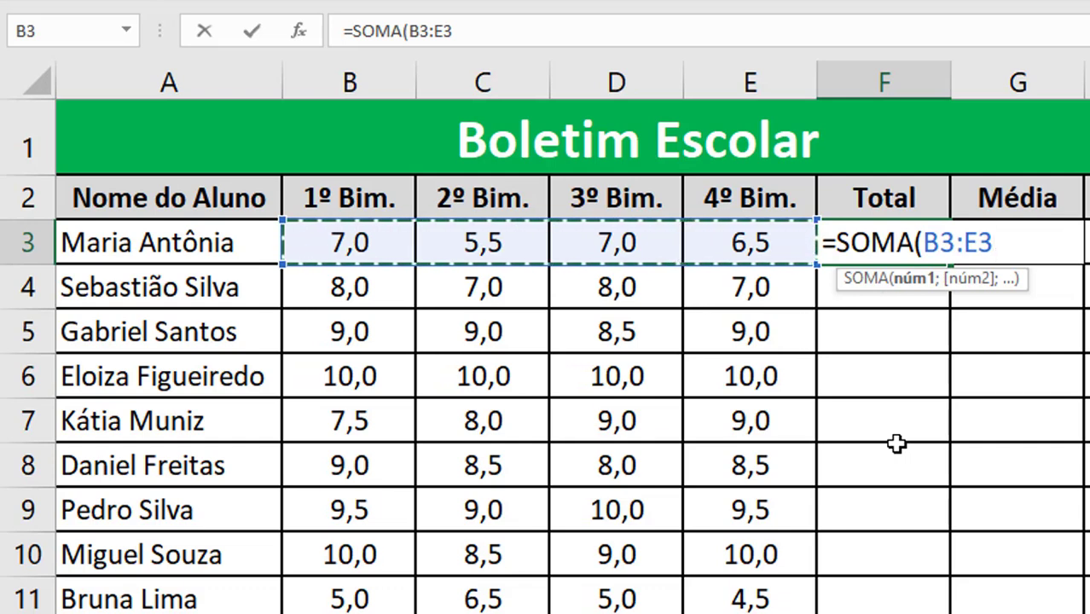
{"action": "type", "text": ")"}
{"action": "key", "text": "Return"}
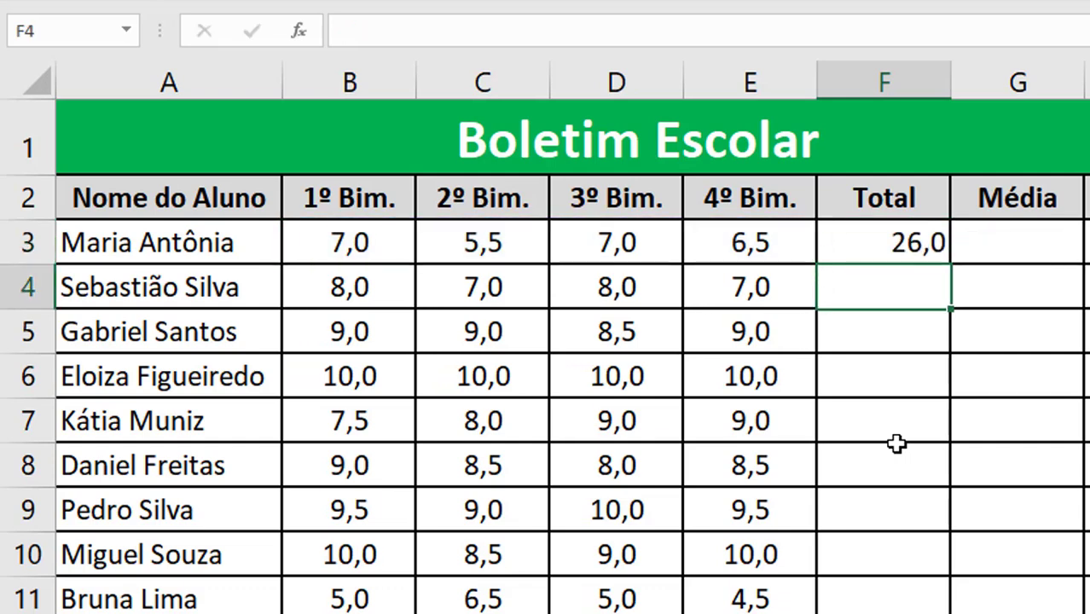
Step: Copy the total formula from F3 down to F13 and center the totals
{"action": "left_click", "coordinate": [919, 245]}
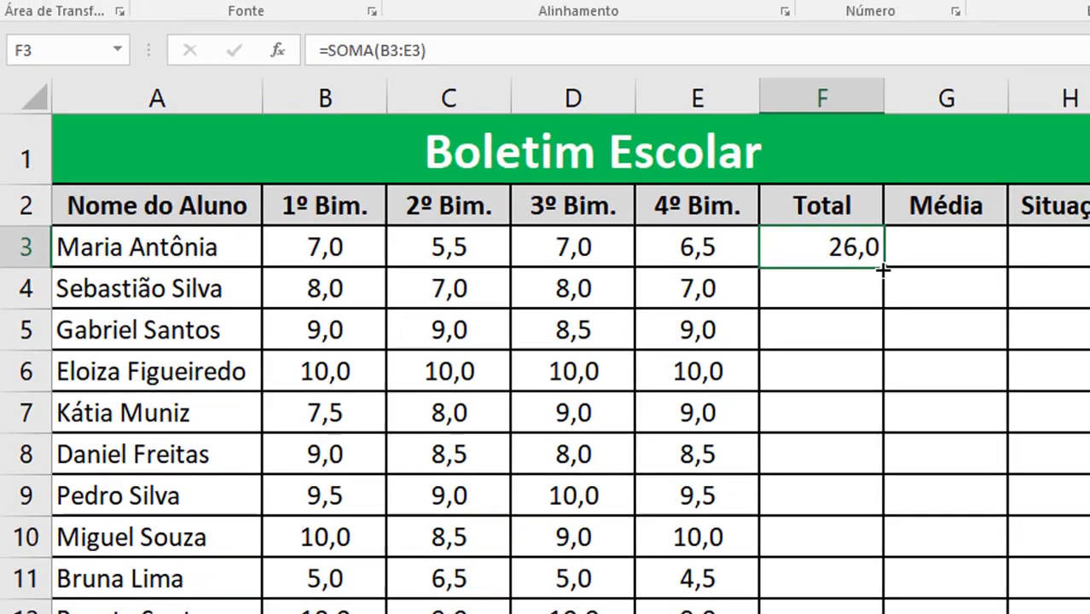
{"action": "left_click_drag", "start_coordinate": [950, 266], "coordinate": [951, 613]}
{"action": "left_click_drag", "start_coordinate": [580, 519], "coordinate": [567, 500]}
{"action": "scroll", "coordinate": [620, 401], "scroll_direction": "up", "scroll_amount": 1}
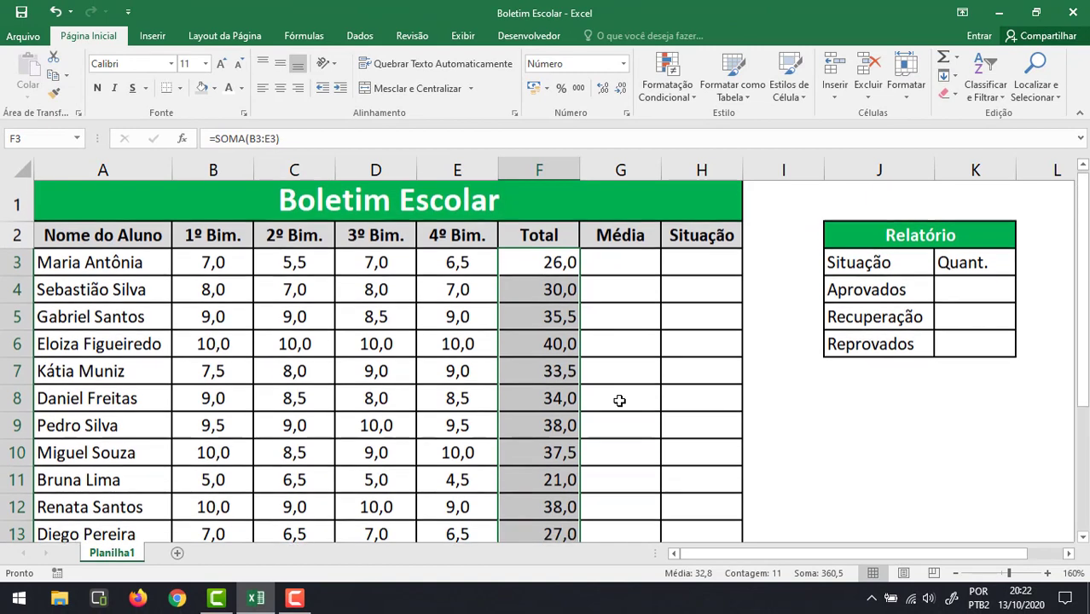
{"action": "left_click", "coordinate": [280, 88]}
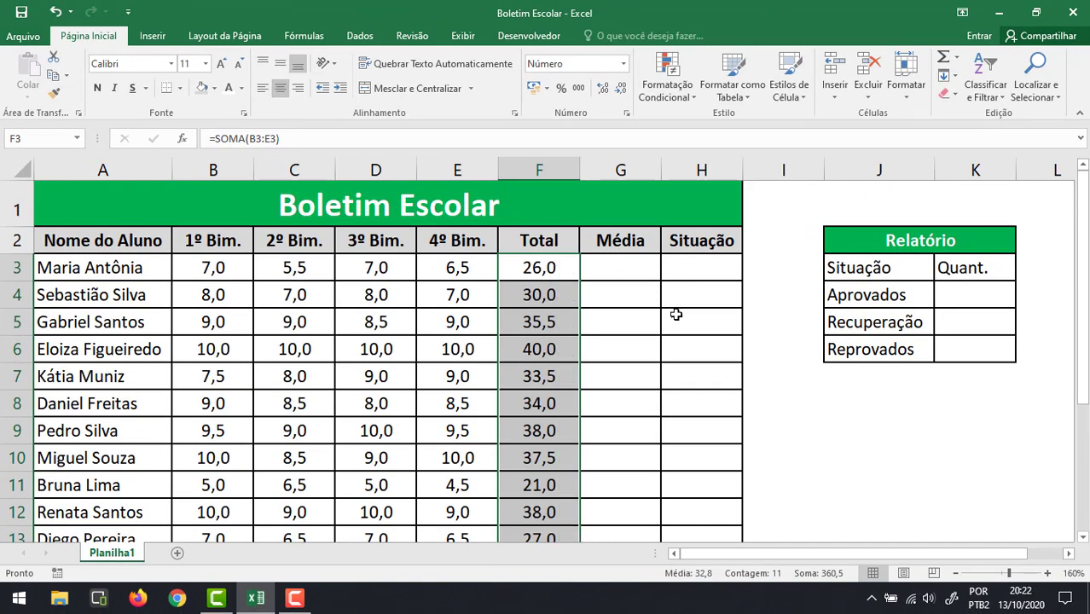
Step: Enter =MÉDIA(B3:E3) in G3 to average the first student's four bimester grades
{"action": "left_click", "coordinate": [621, 267]}
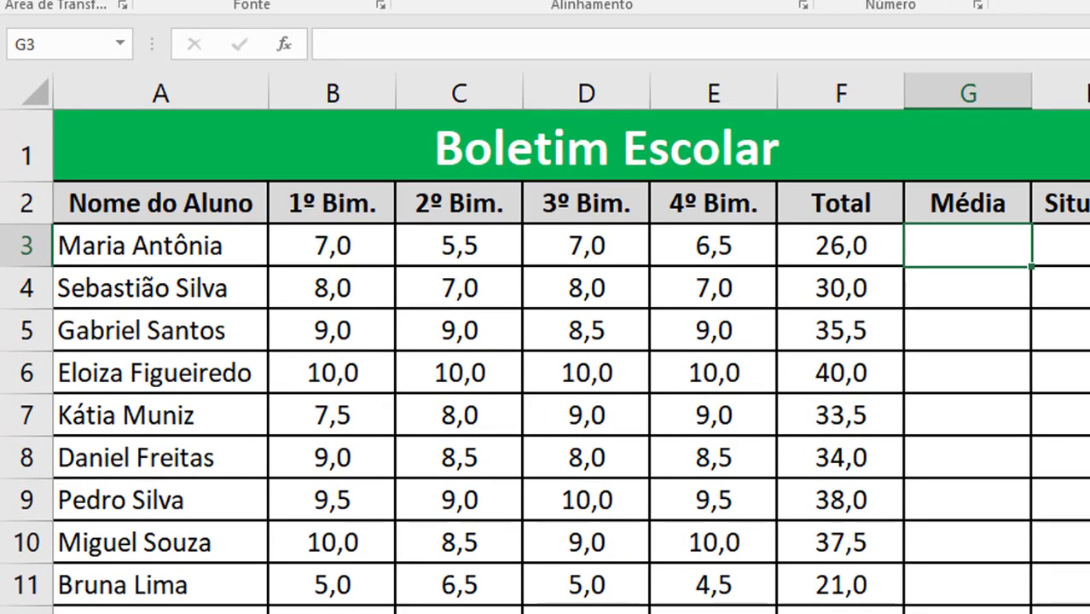
{"action": "type", "text": "="}
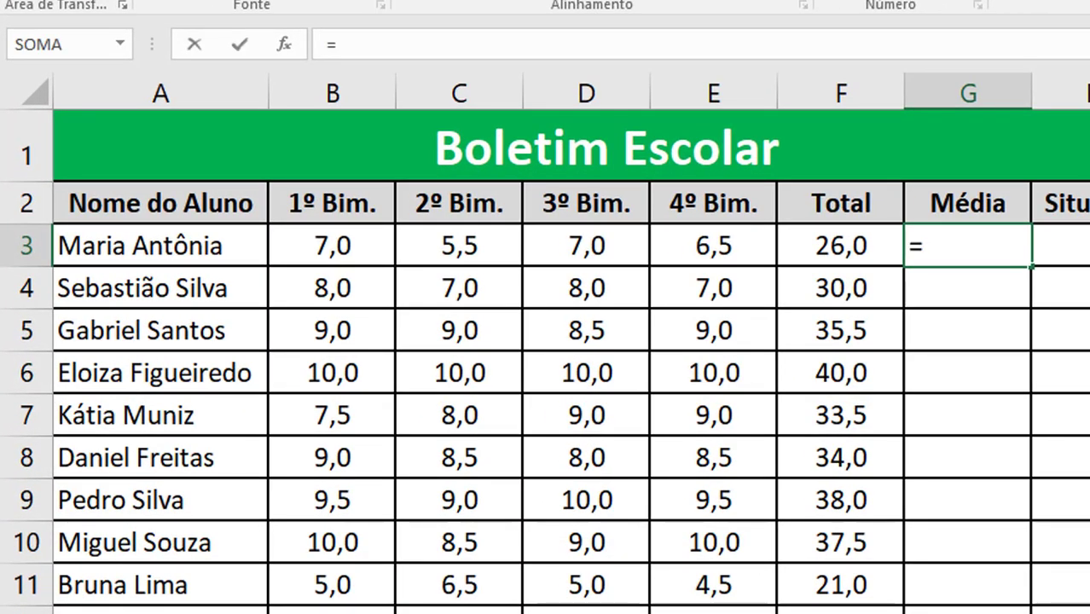
{"action": "type", "text": "MÉ"}
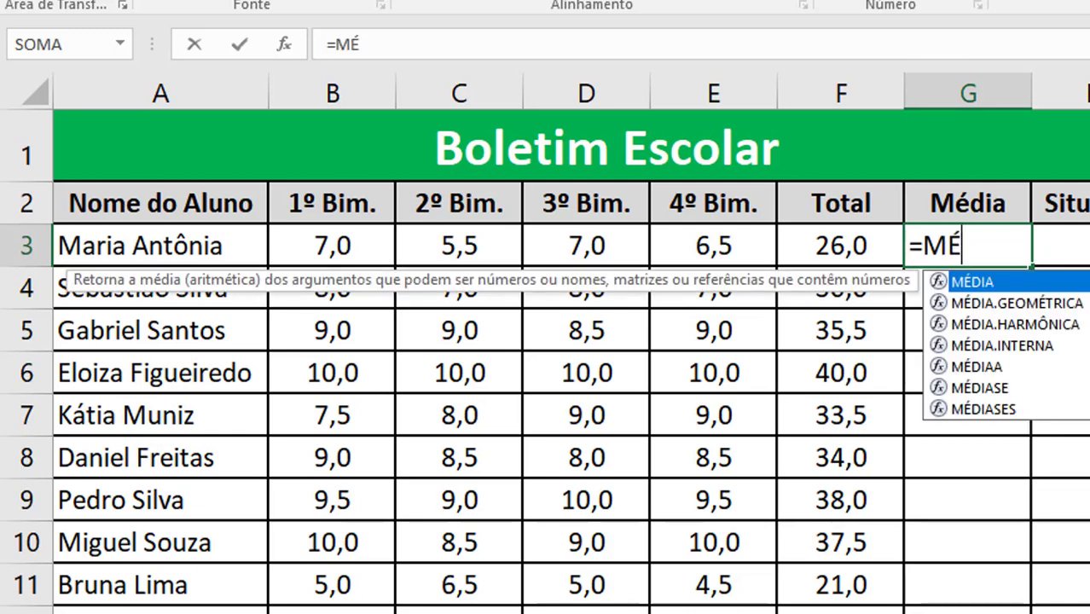
{"action": "type", "text": "DIA("}
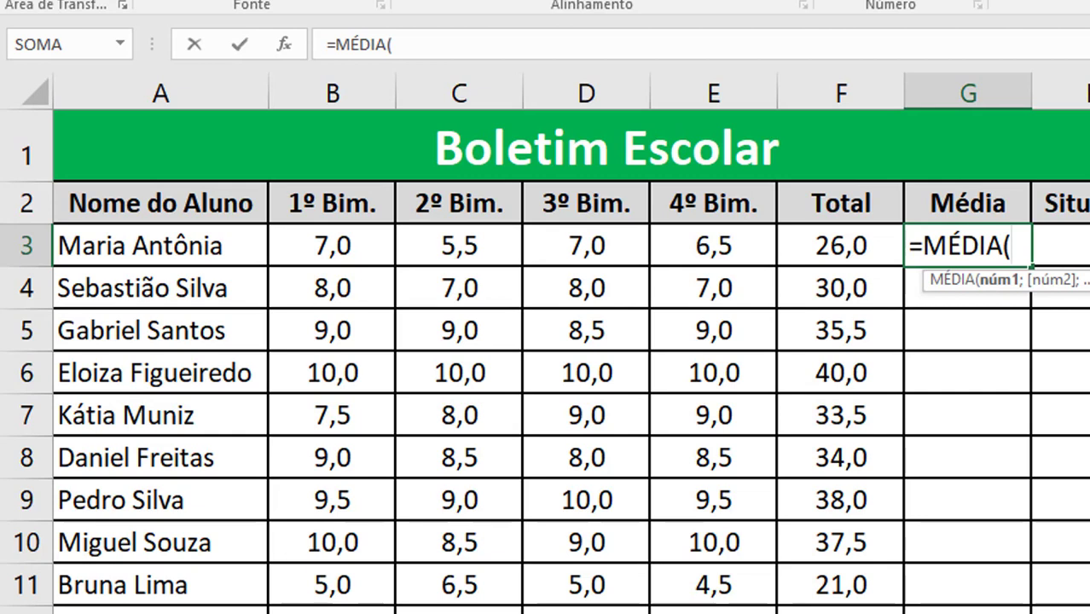
{"action": "left_click_drag", "start_coordinate": [334, 246], "coordinate": [713, 247]}
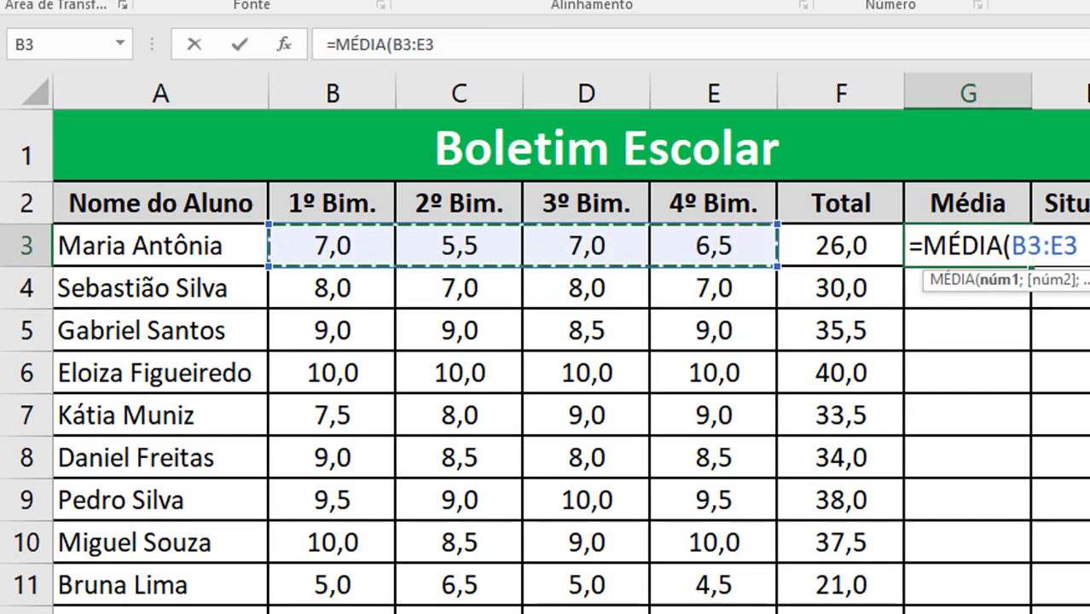
{"action": "type", "text": ")"}
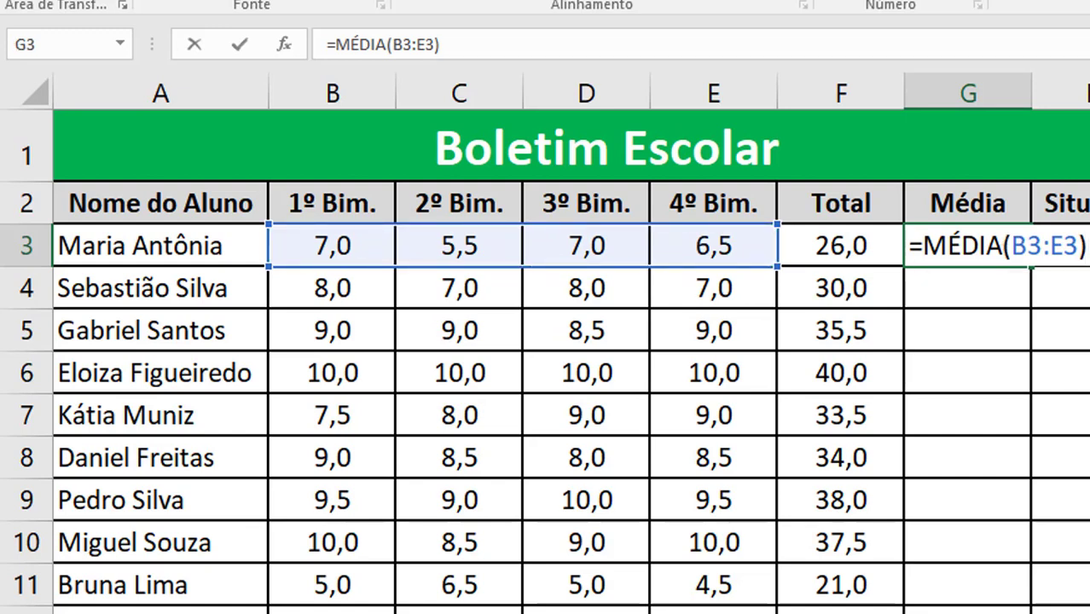
{"action": "key", "text": "Return"}
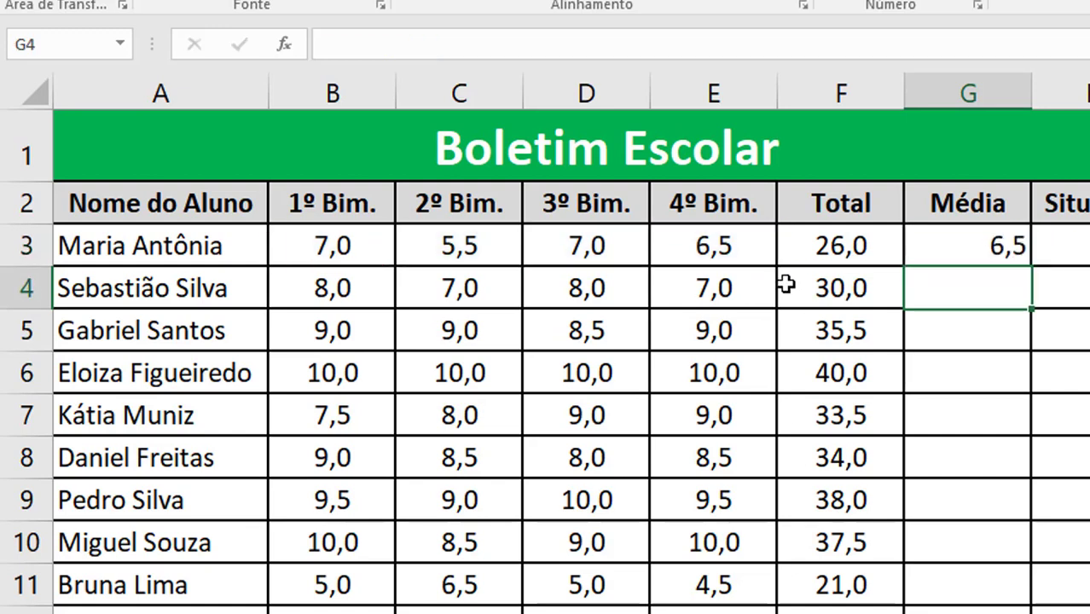
Step: Copy the average formula from G3 down to G13 and center the averages
{"action": "left_click", "coordinate": [998, 245]}
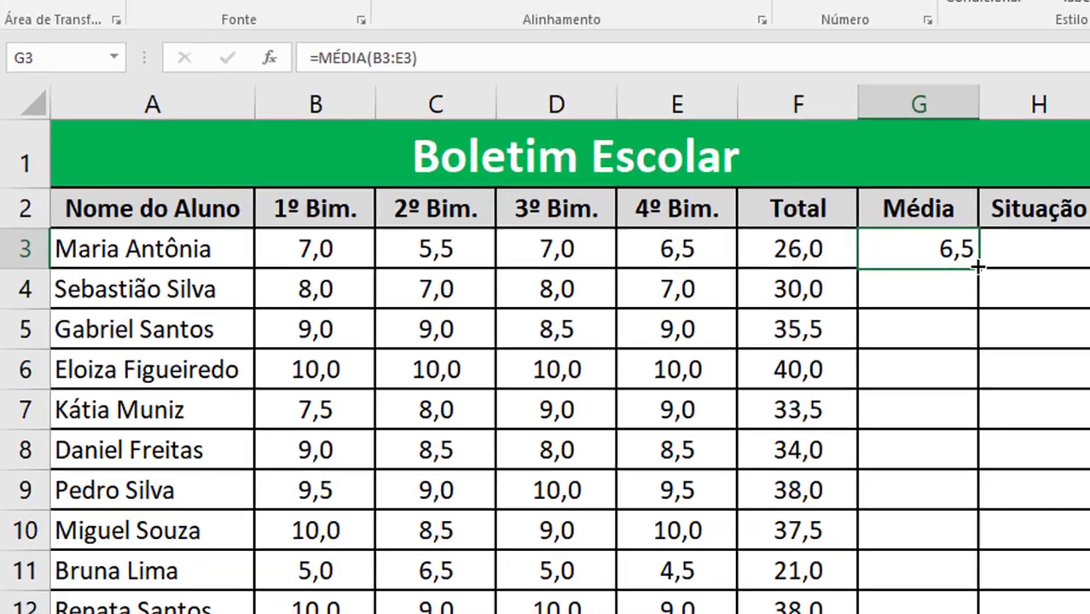
{"action": "left_click_drag", "start_coordinate": [978, 267], "coordinate": [960, 613]}
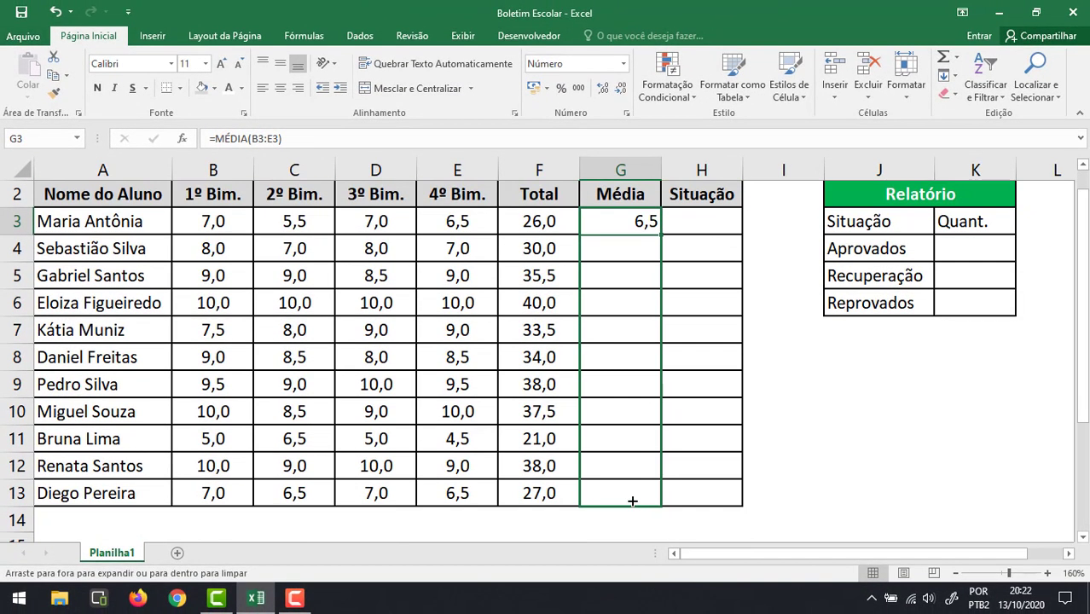
{"action": "left_click_drag", "start_coordinate": [632, 501], "coordinate": [632, 502]}
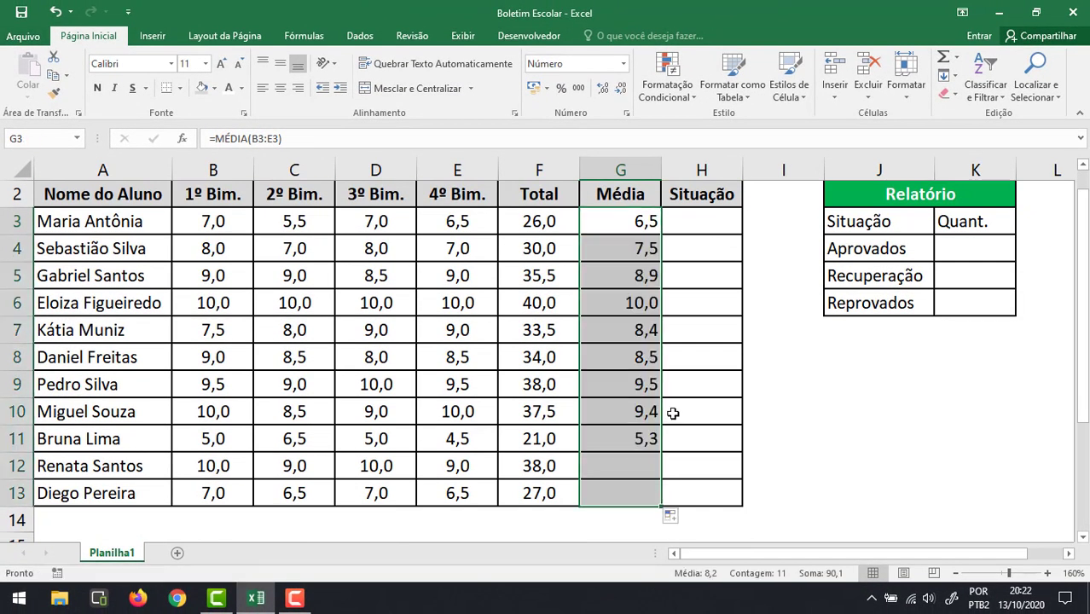
{"action": "scroll", "coordinate": [672, 411], "scroll_direction": "up", "scroll_amount": 1}
{"action": "left_click", "coordinate": [281, 88]}
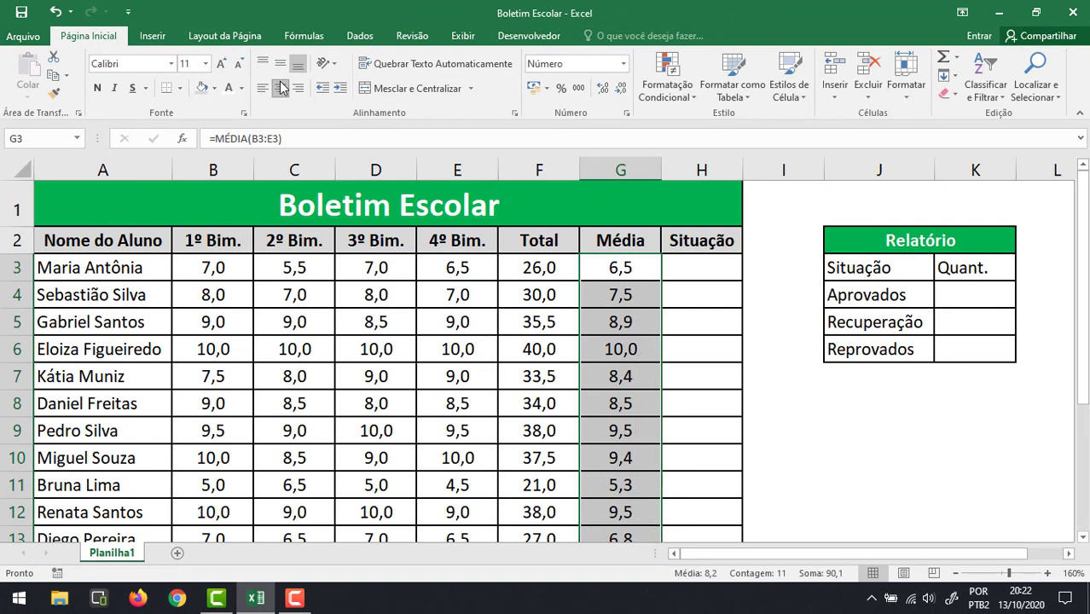
{"action": "left_click", "coordinate": [629, 266]}
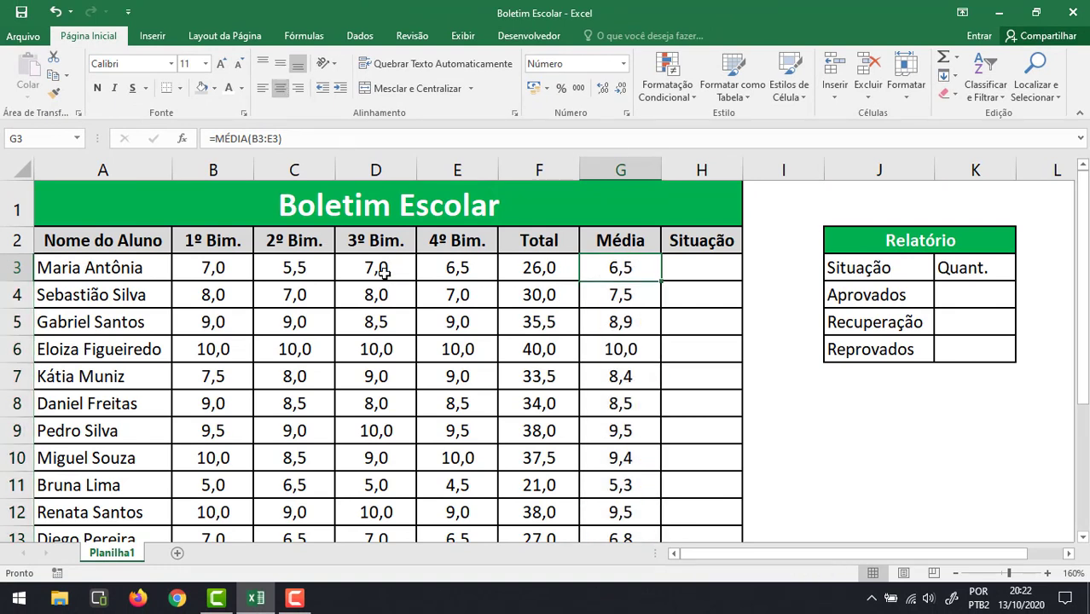
{"action": "left_click_drag", "start_coordinate": [214, 268], "coordinate": [458, 431]}
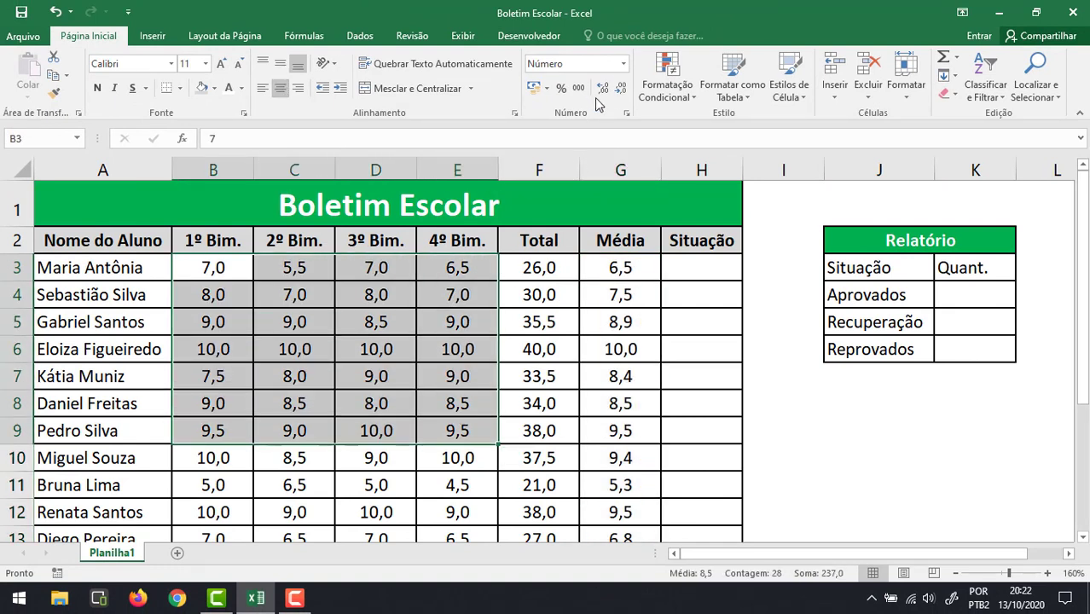
{"action": "left_click", "coordinate": [382, 317]}
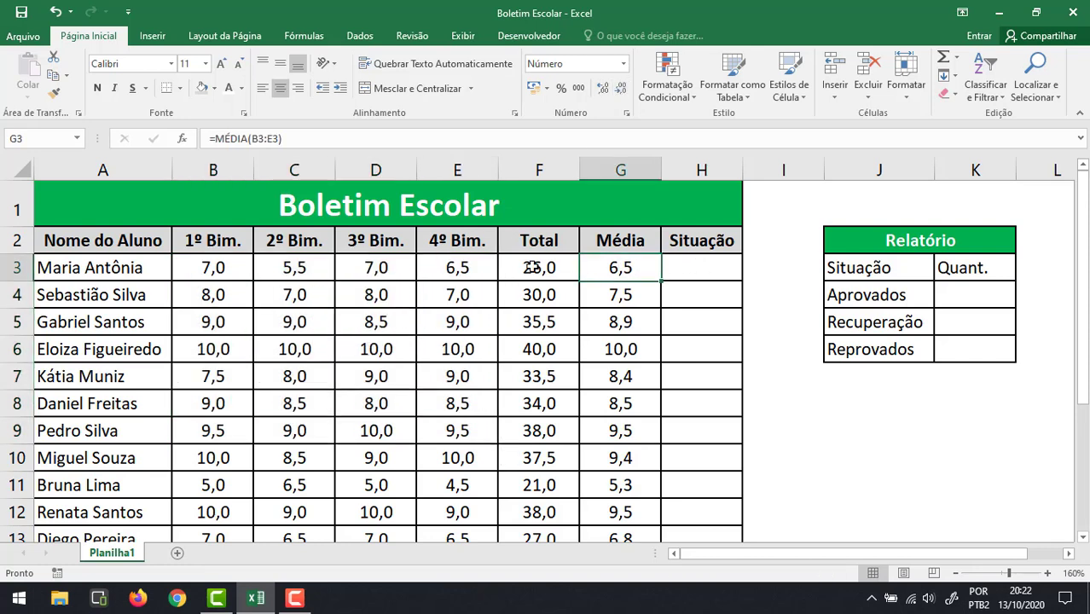
{"action": "left_click", "coordinate": [698, 270]}
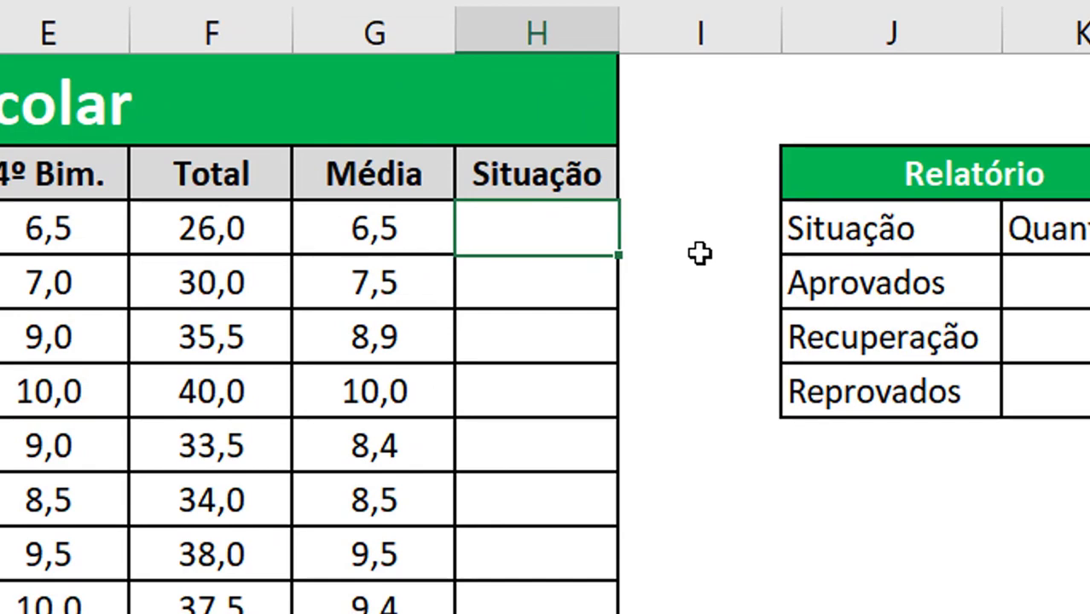
{"action": "left_click", "coordinate": [960, 292]}
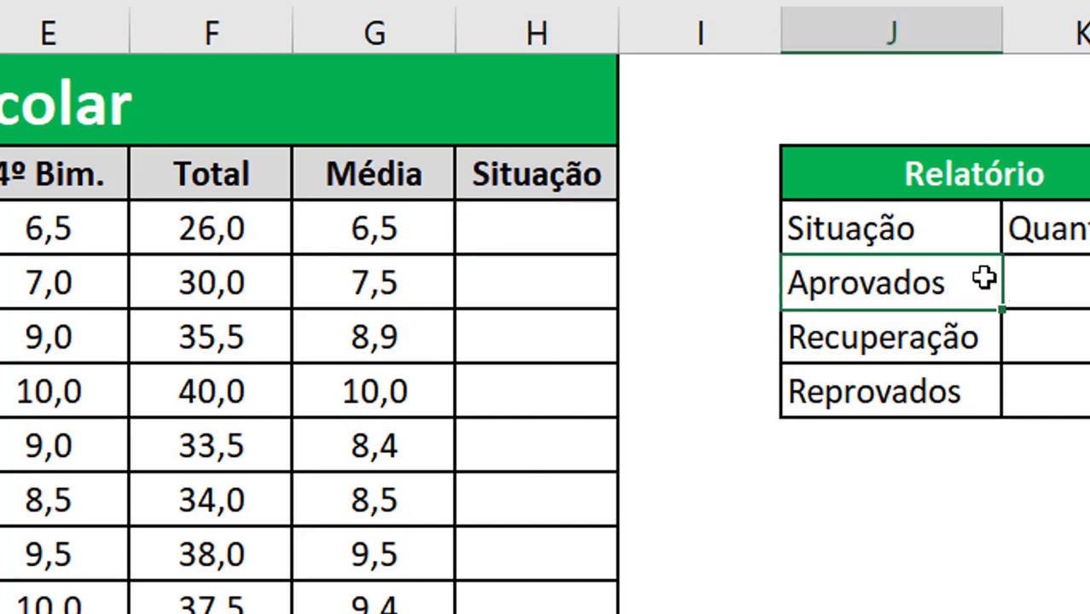
{"action": "left_click", "coordinate": [974, 340]}
{"action": "left_click", "coordinate": [969, 388]}
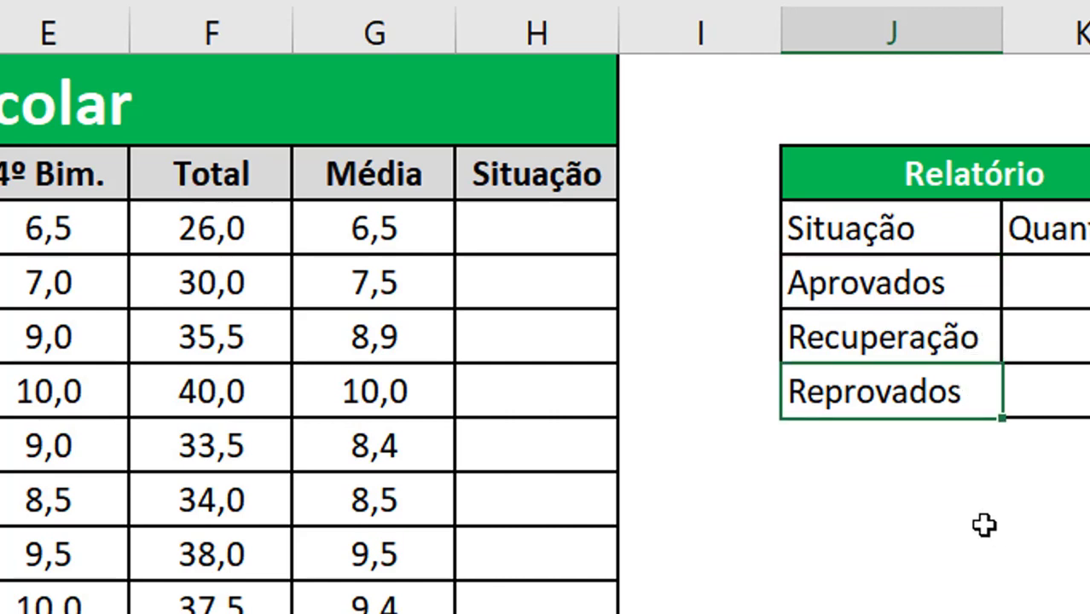
Step: Begin a status formula in H3 with =SE(G3<5;"Reprovado"; to classify the first student's average
{"action": "left_click", "coordinate": [519, 232]}
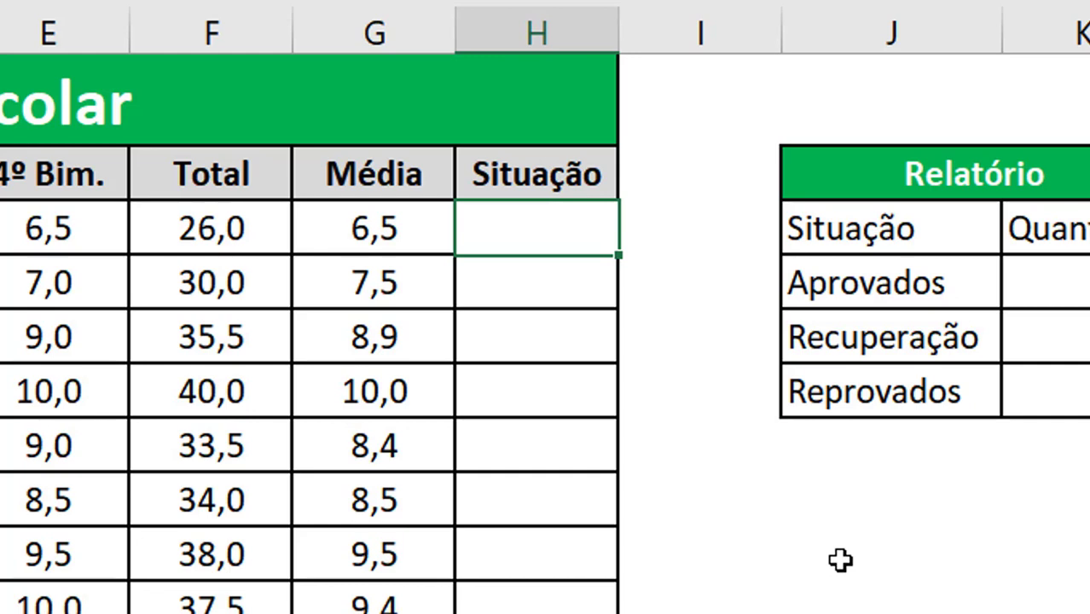
{"action": "type", "text": "=SE"}
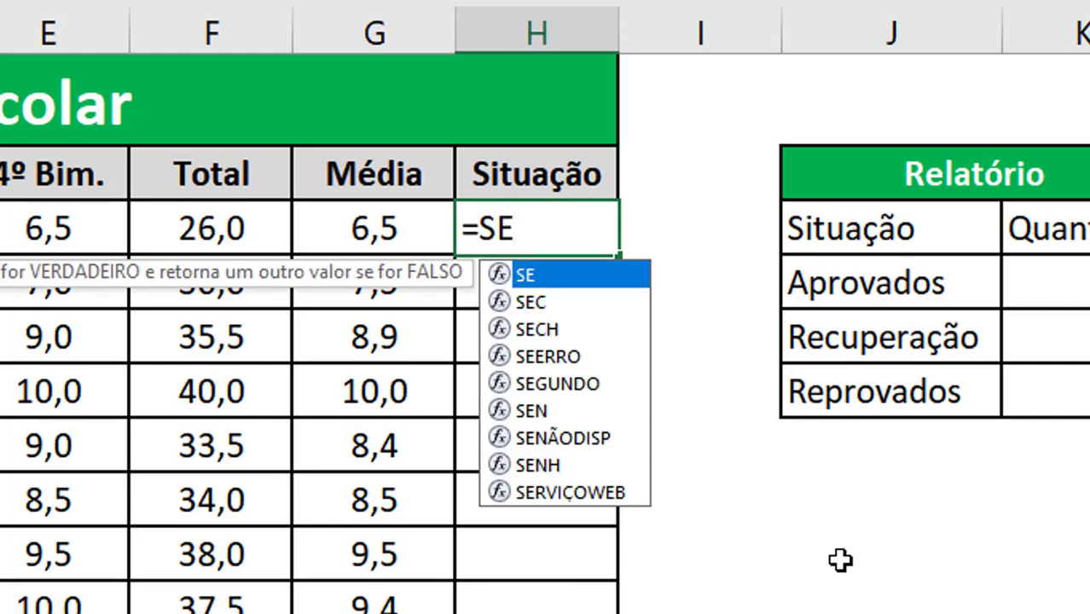
{"action": "type", "text": "("}
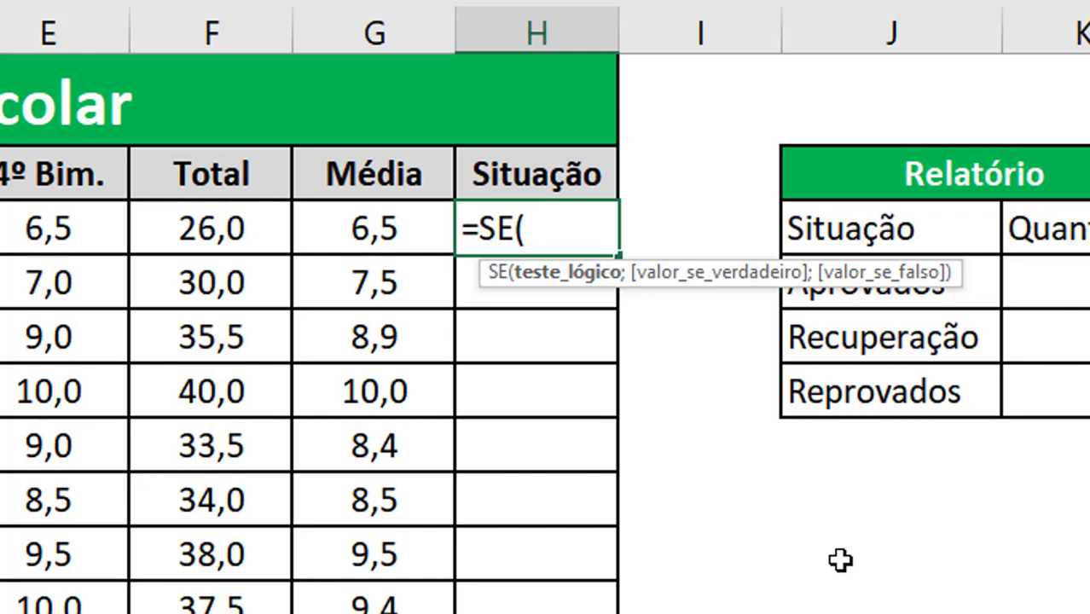
{"action": "left_click", "coordinate": [367, 227]}
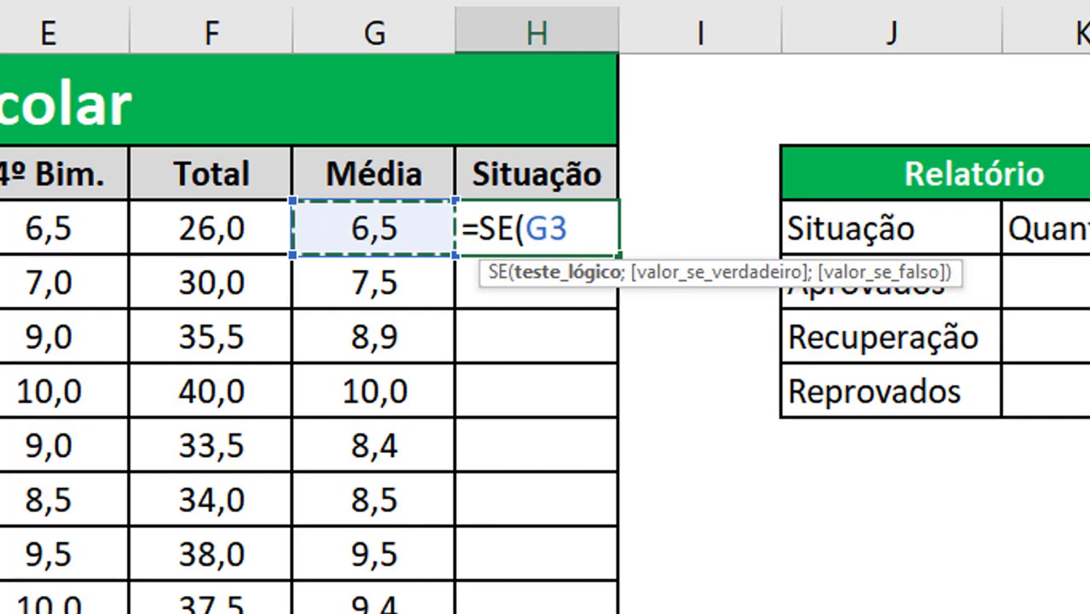
{"action": "type", "text": "<"}
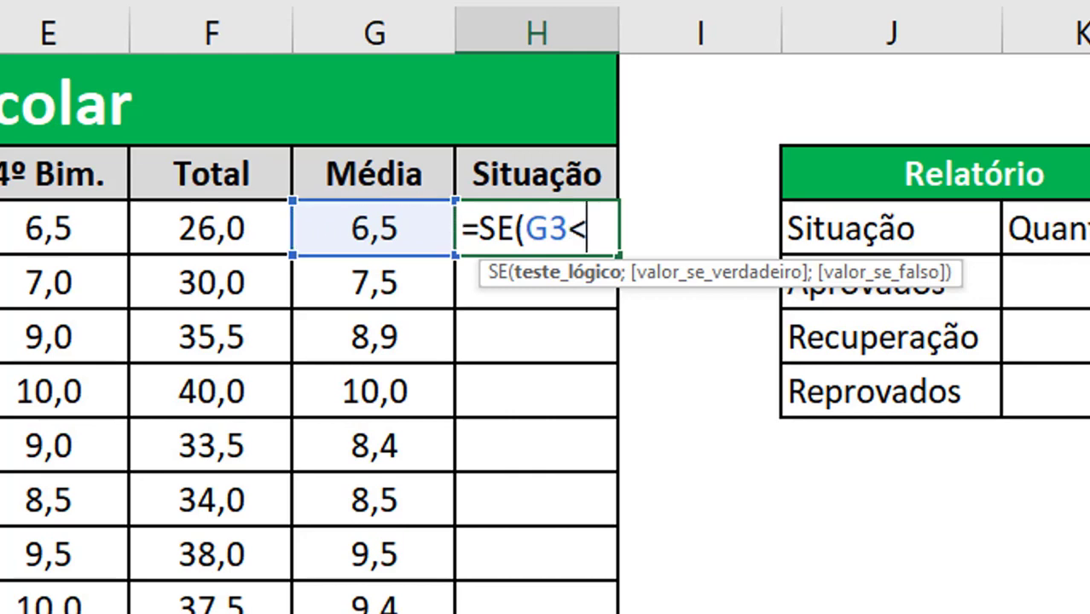
{"action": "type", "text": "5;"}
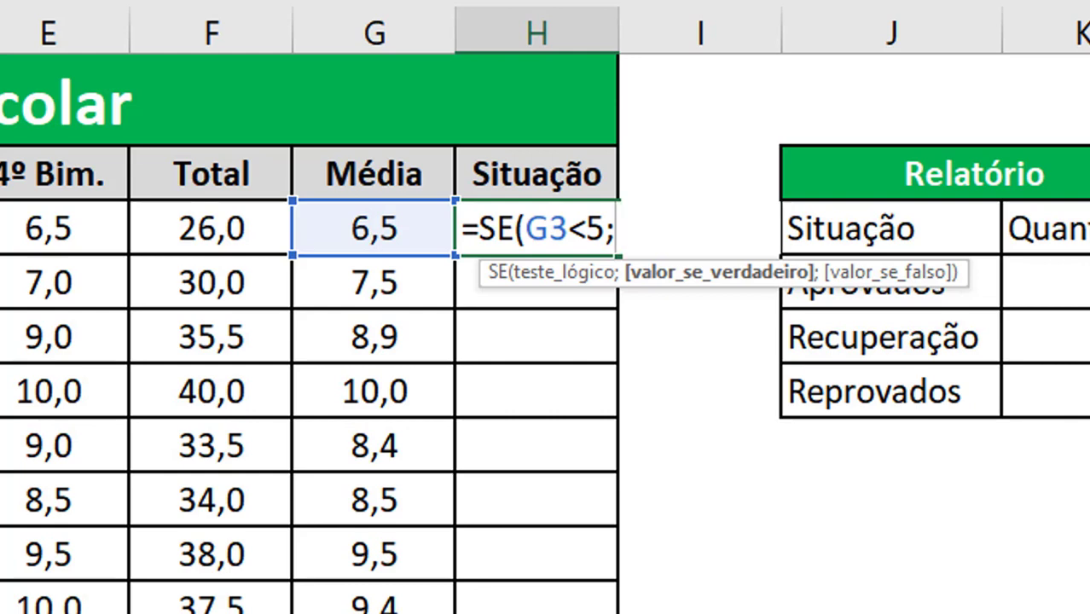
{"action": "type", "text": "\"R"}
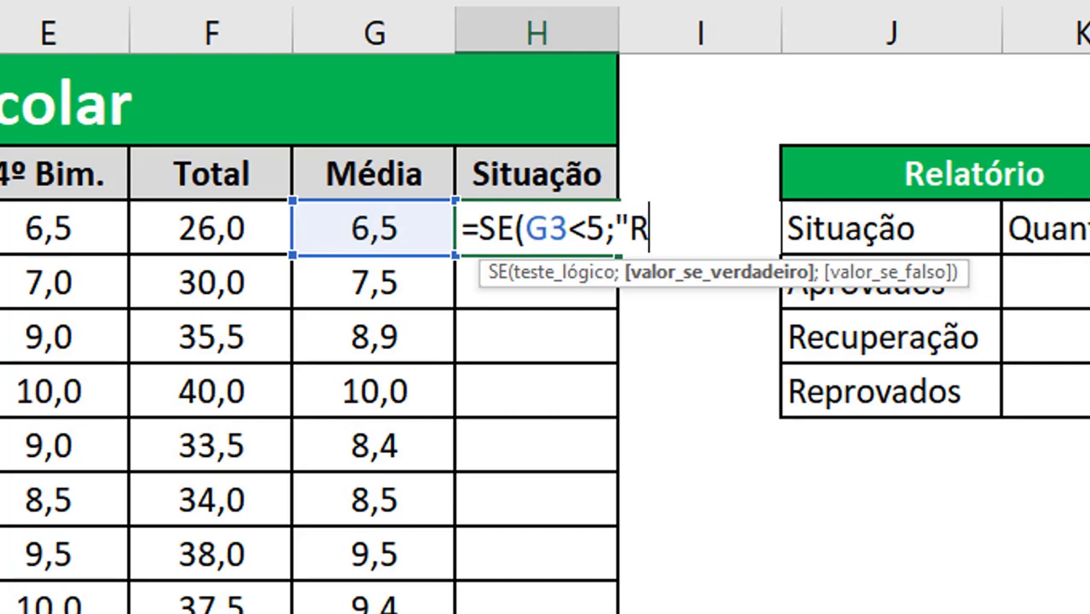
{"action": "type", "text": "eprovado"}
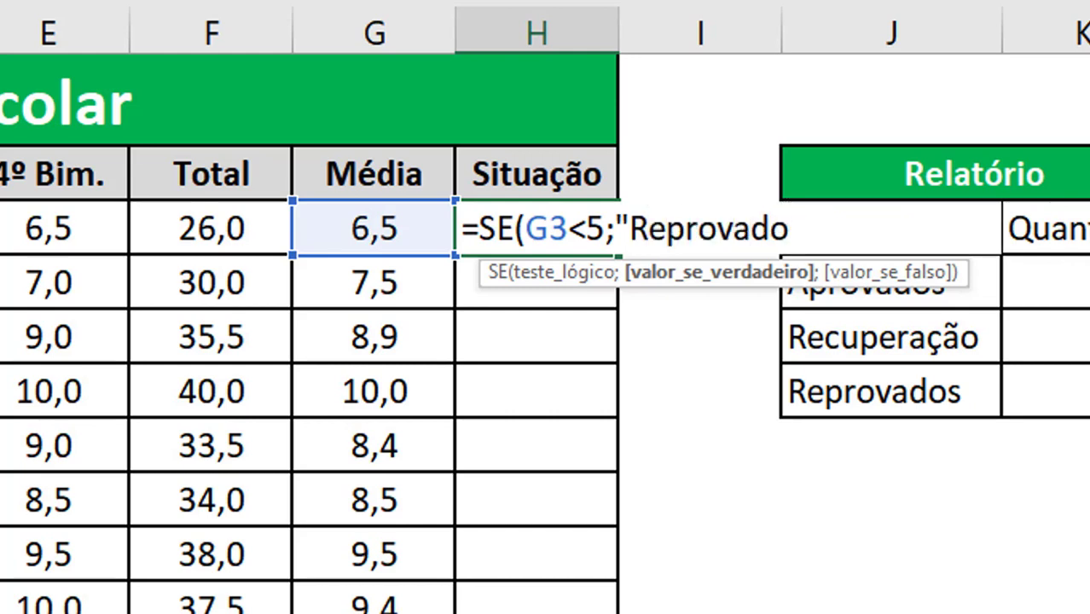
{"action": "type", "text": "\";"}
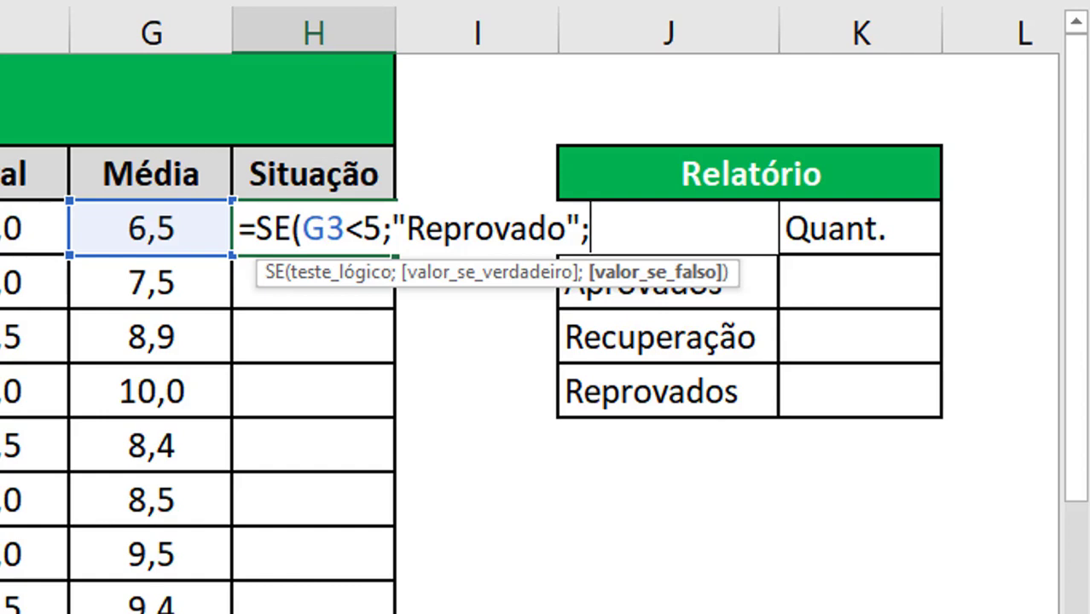
Step: Nest a second SE function in the H3 formula that returns "Recuperação" when G3<7
{"action": "type", "text": "SE"}
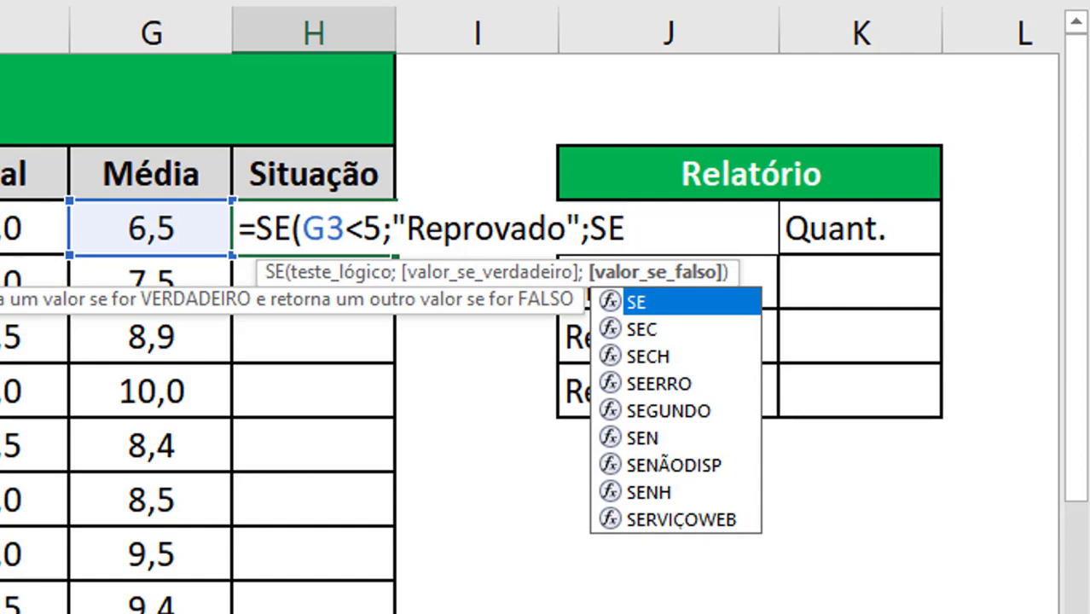
{"action": "type", "text": "("}
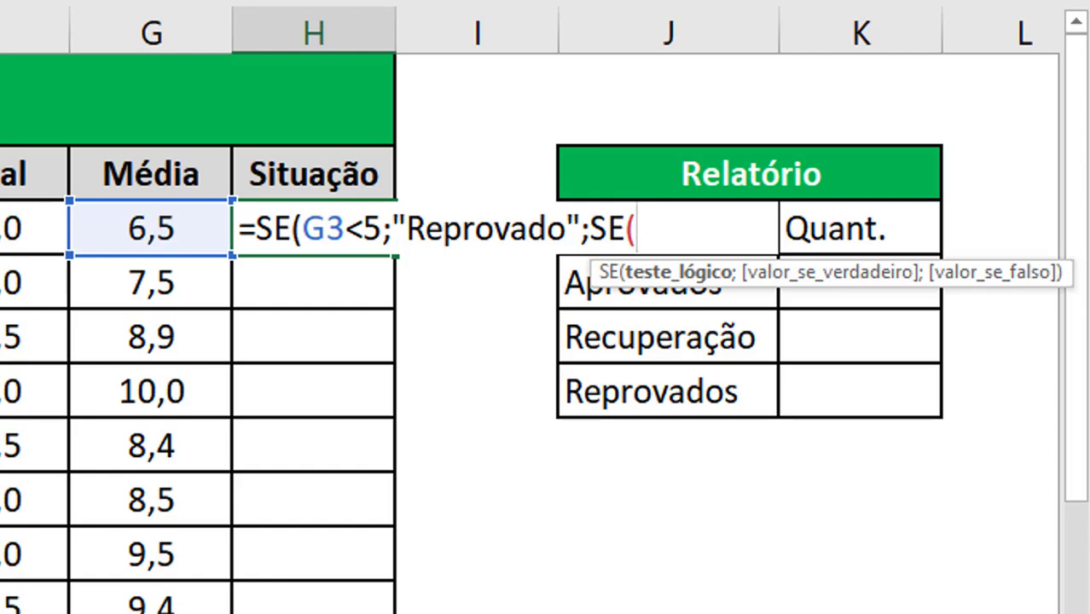
{"action": "left_click", "coordinate": [139, 228]}
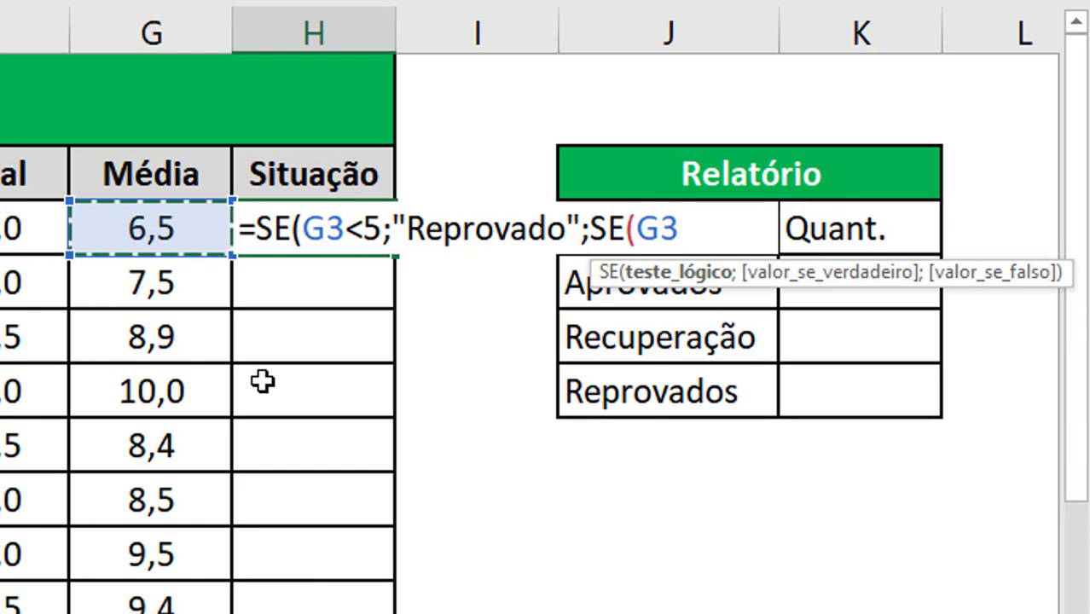
{"action": "type", "text": "<7"}
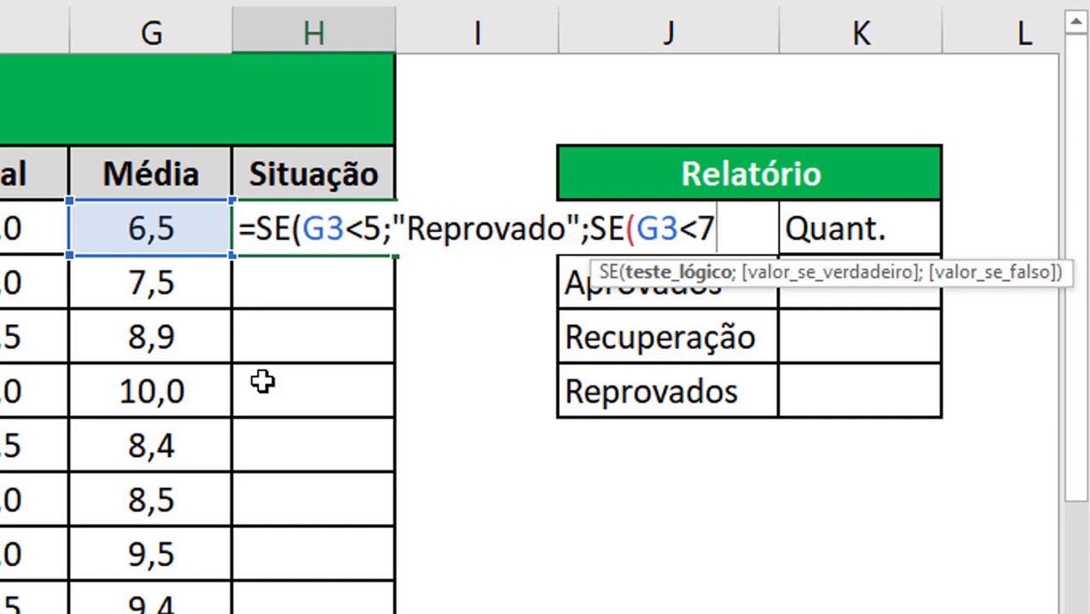
{"action": "type", "text": ";"}
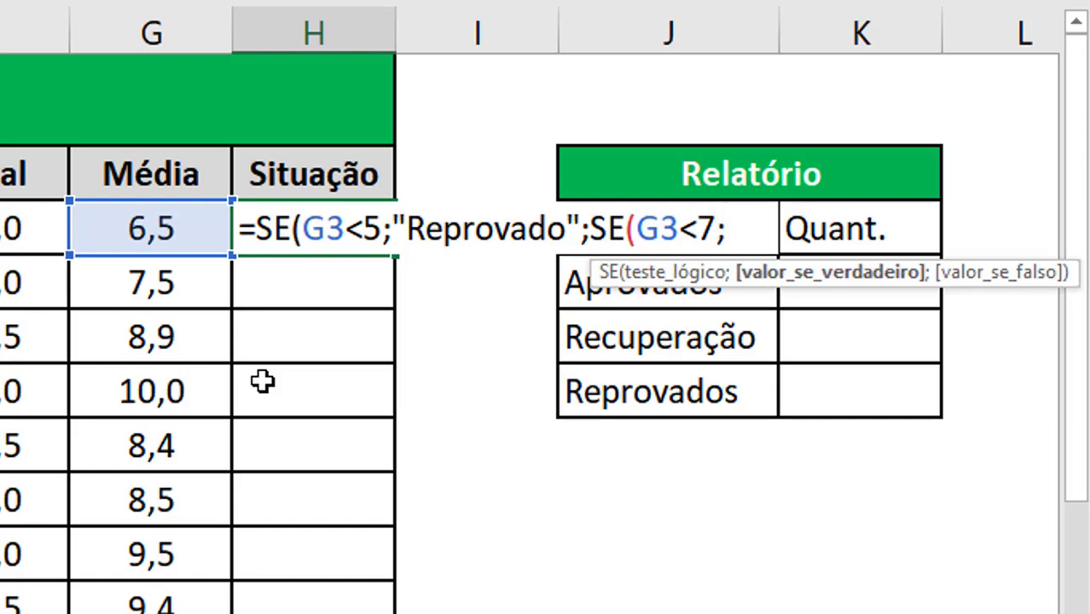
{"action": "type", "text": "\""}
{"action": "type", "text": "Re"}
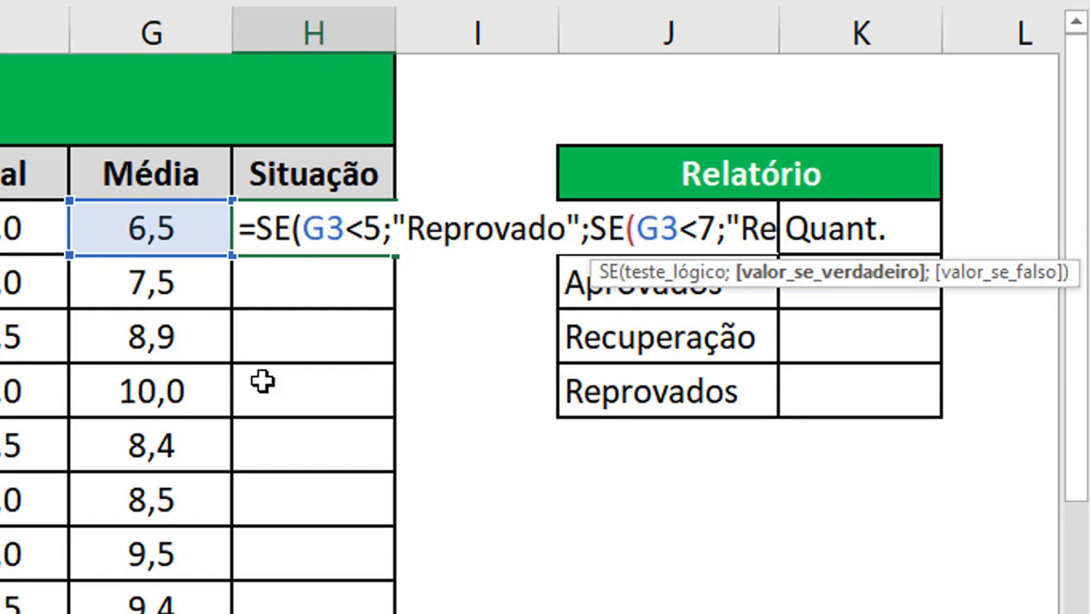
{"action": "type", "text": "cuperação\""}
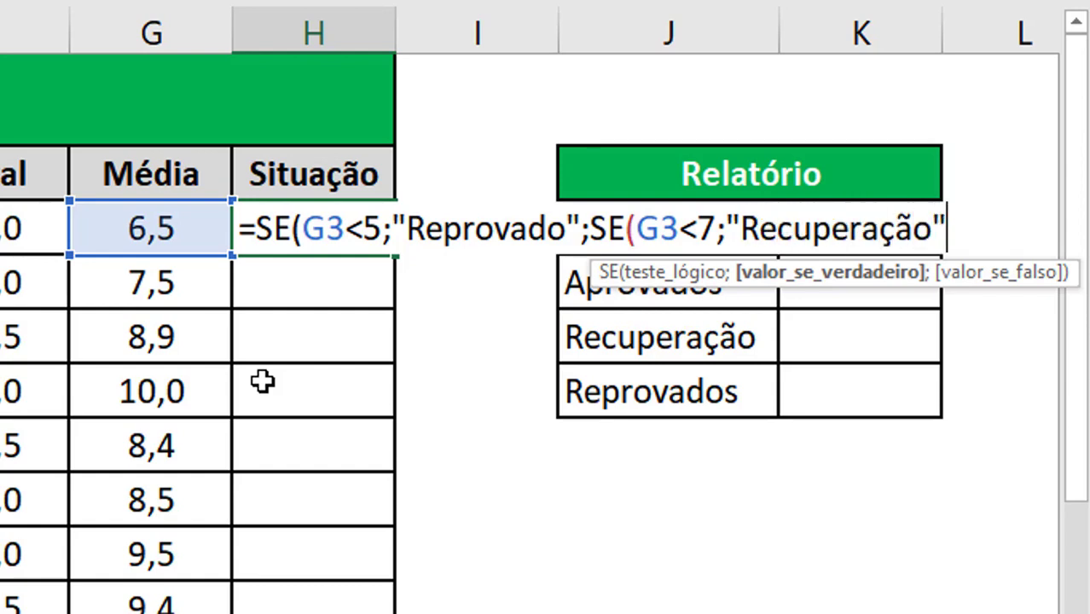
{"action": "type", "text": ";"}
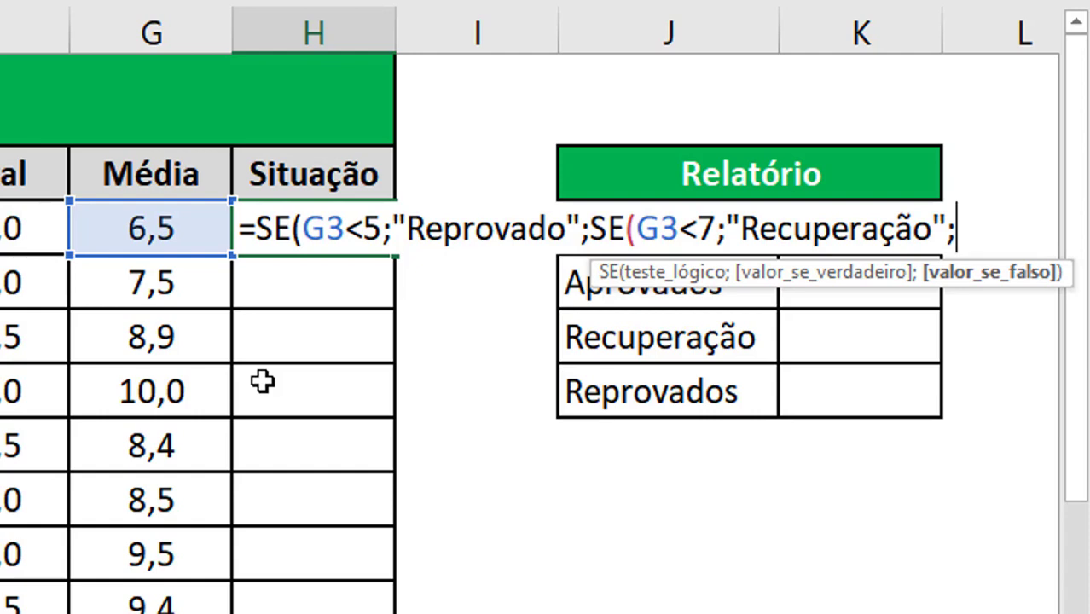
Step: Complete the H3 formula with "Aprovado" as the remaining result and close both SE functions
{"action": "type", "text": "\"Aprovado"}
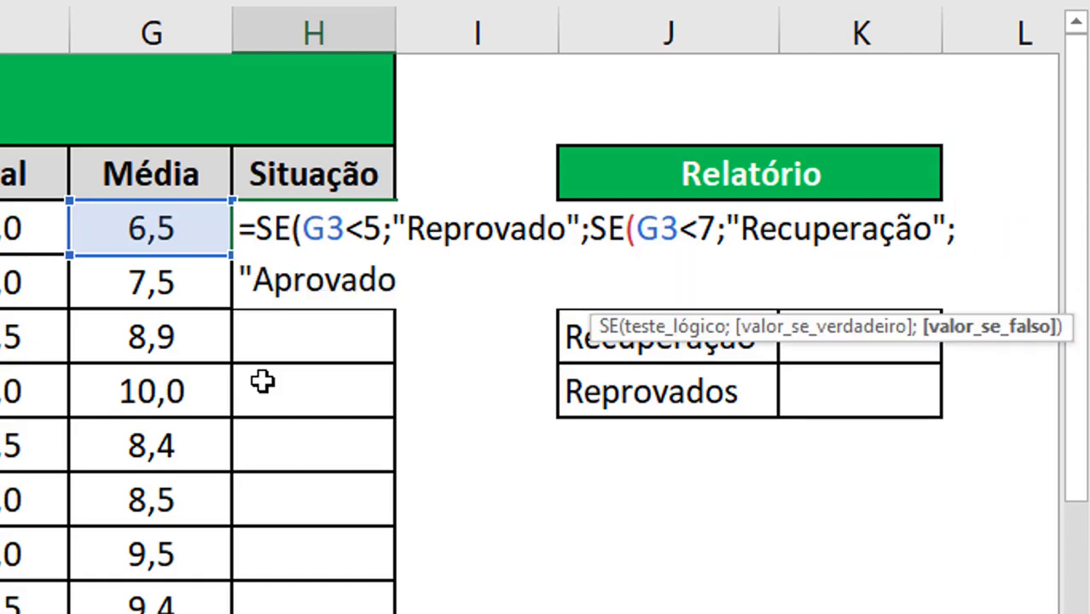
{"action": "type", "text": "\""}
{"action": "type", "text": "))"}
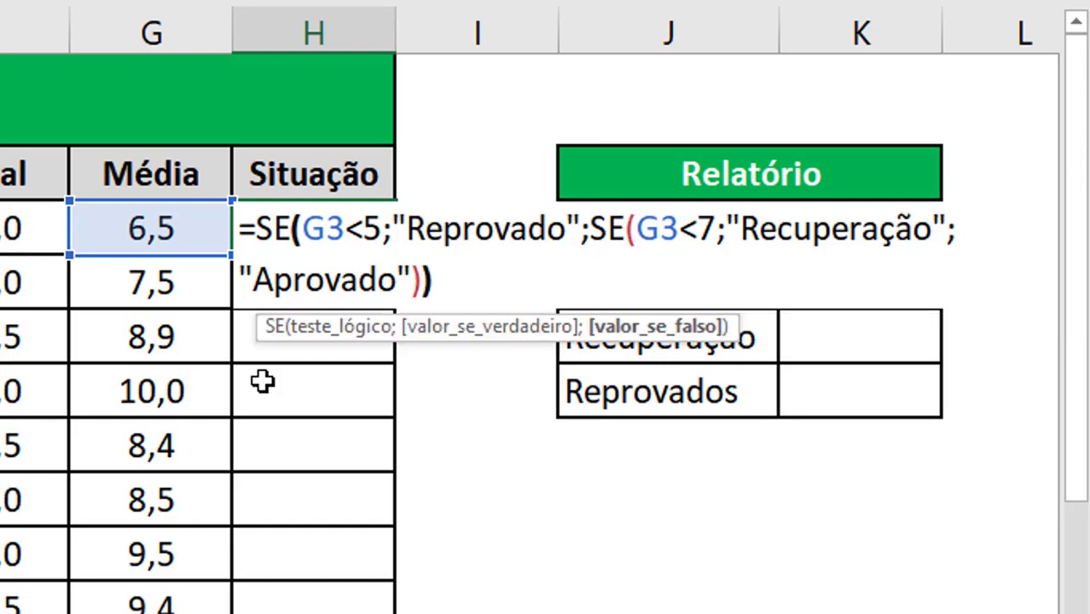
{"action": "key", "text": "Return"}
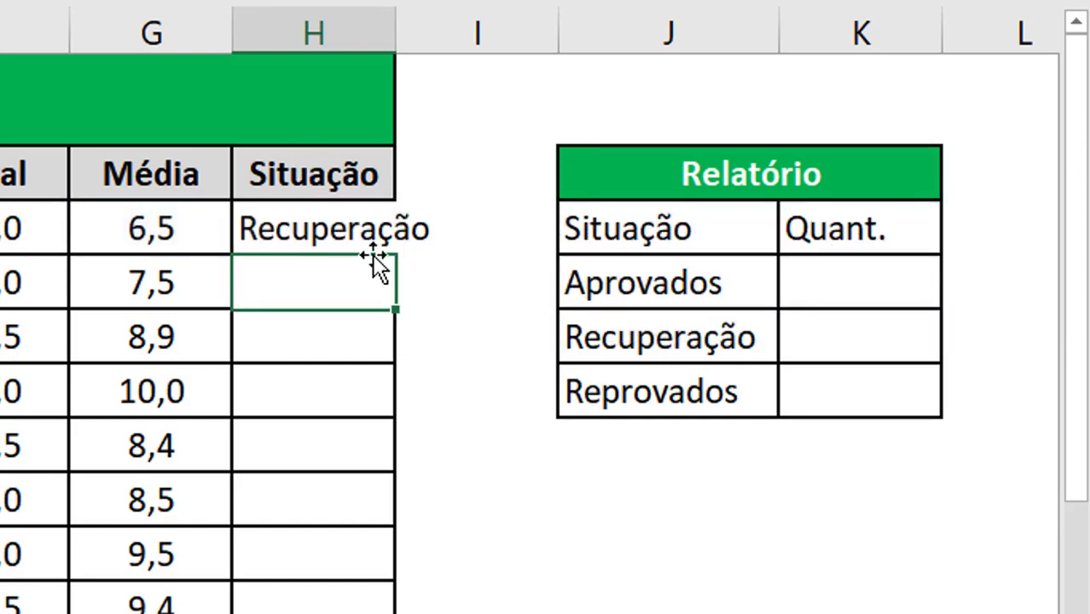
Step: Copy the status formula from H3 down to H13 and fit column H's width to its contents
{"action": "left_click", "coordinate": [329, 237]}
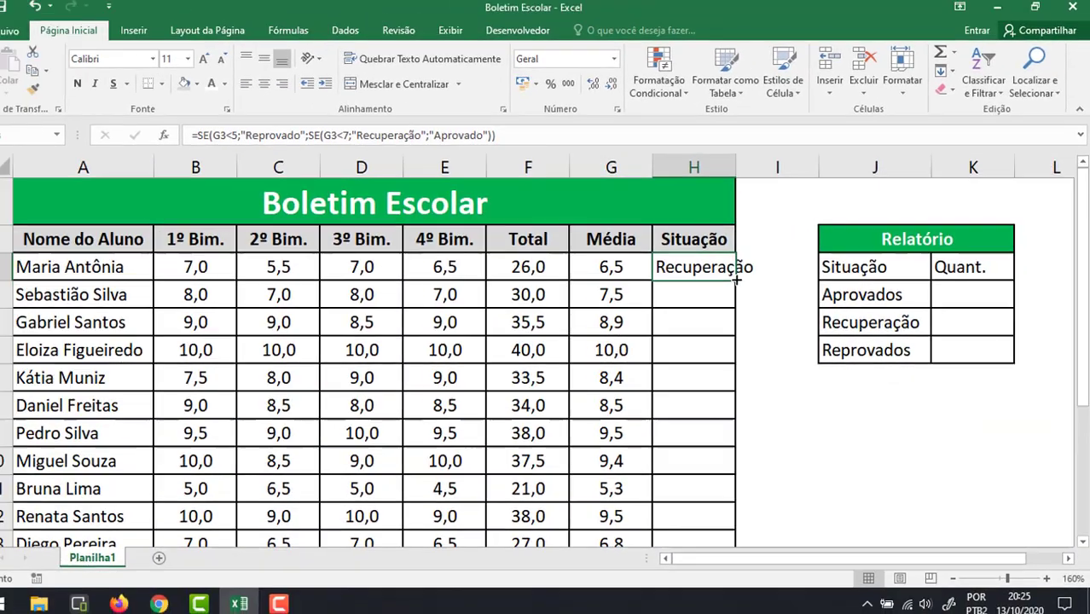
{"action": "left_click_drag", "start_coordinate": [394, 254], "coordinate": [369, 613]}
{"action": "left_click_drag", "start_coordinate": [729, 525], "coordinate": [729, 504]}
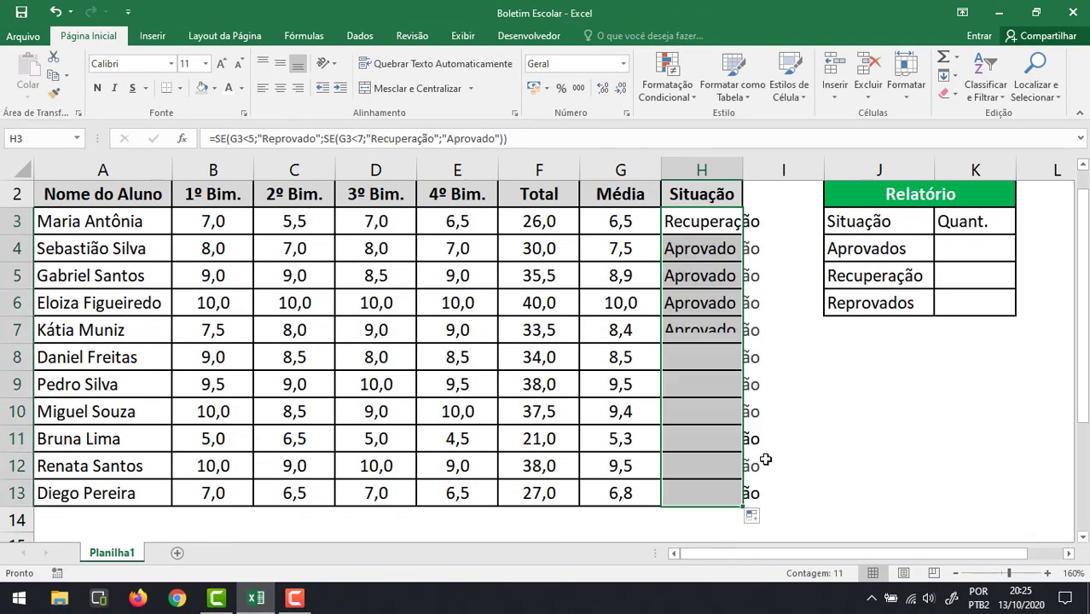
{"action": "scroll", "coordinate": [764, 395], "scroll_direction": "up", "scroll_amount": 1}
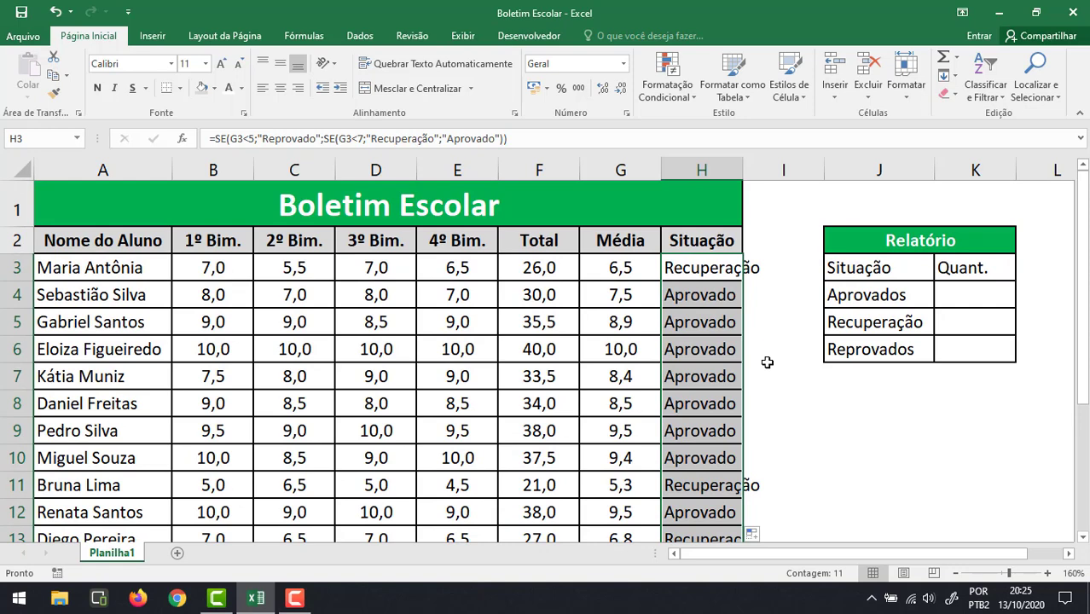
{"action": "scroll", "coordinate": [742, 348], "scroll_direction": "down", "scroll_amount": 1}
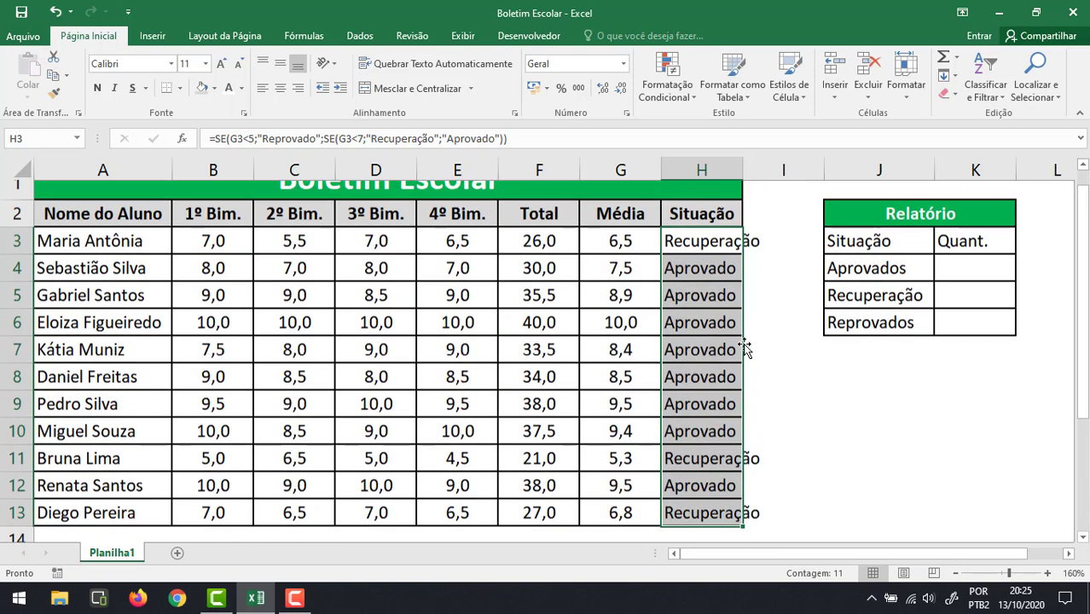
{"action": "scroll", "coordinate": [742, 348], "scroll_direction": "up", "scroll_amount": 1}
{"action": "double_click", "coordinate": [740, 164]}
{"action": "left_click", "coordinate": [778, 406]}
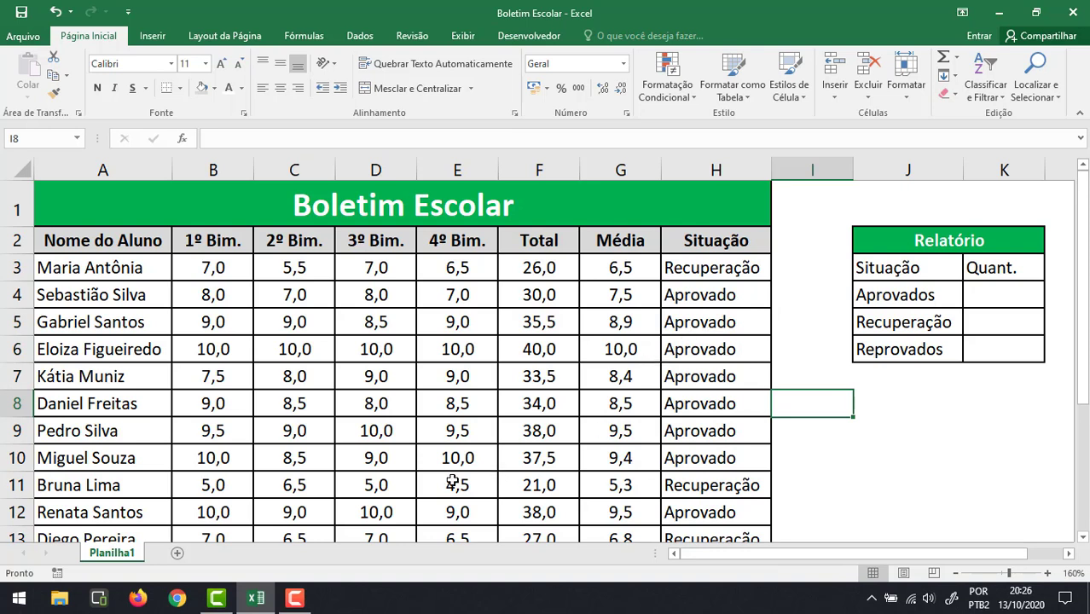
Step: Set the 2º Bim. grade in C11 to 4 and check that row's average and status
{"action": "left_click", "coordinate": [304, 488]}
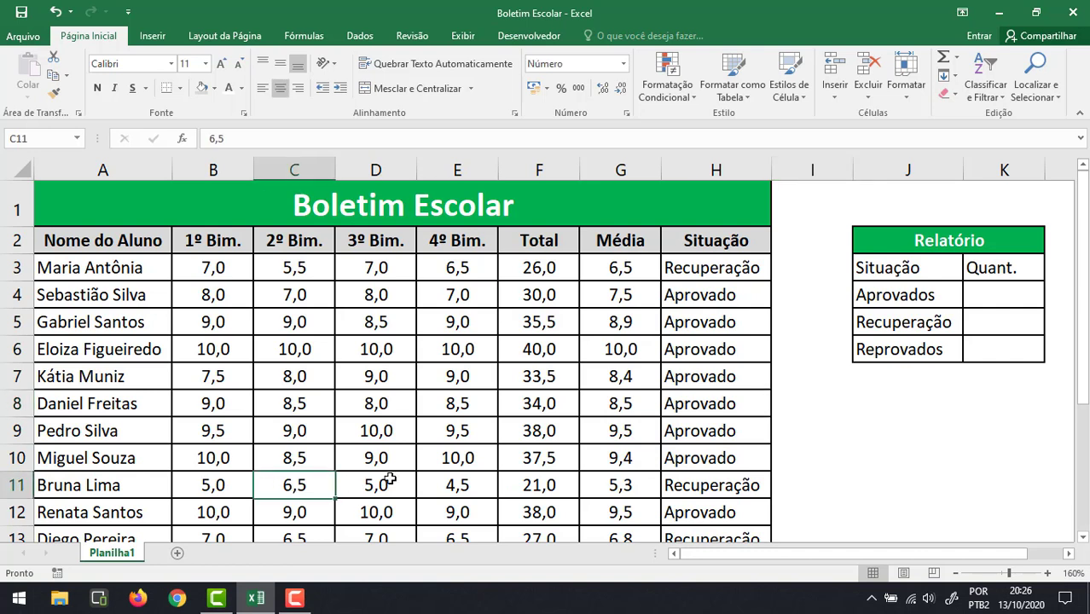
{"action": "type", "text": "4"}
{"action": "key", "text": "Return"}
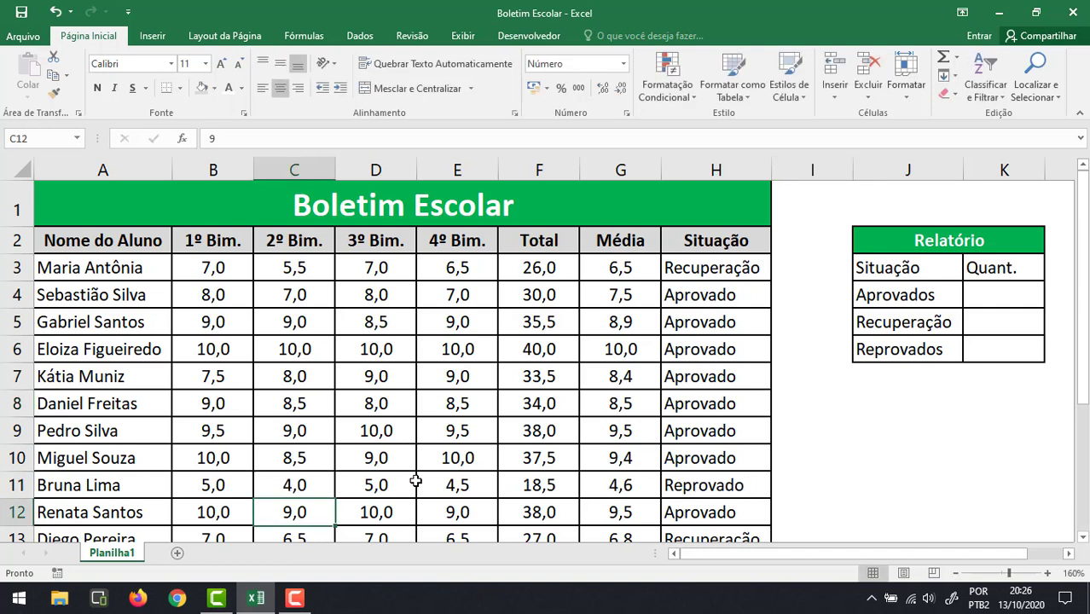
{"action": "left_click_drag", "start_coordinate": [316, 483], "coordinate": [610, 483]}
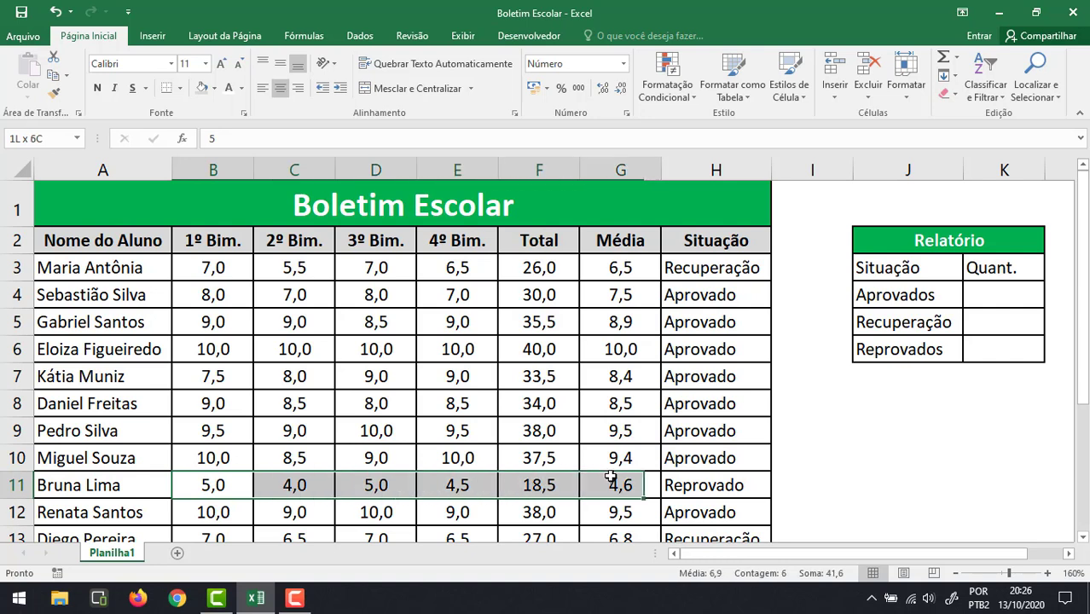
{"action": "left_click", "coordinate": [626, 488]}
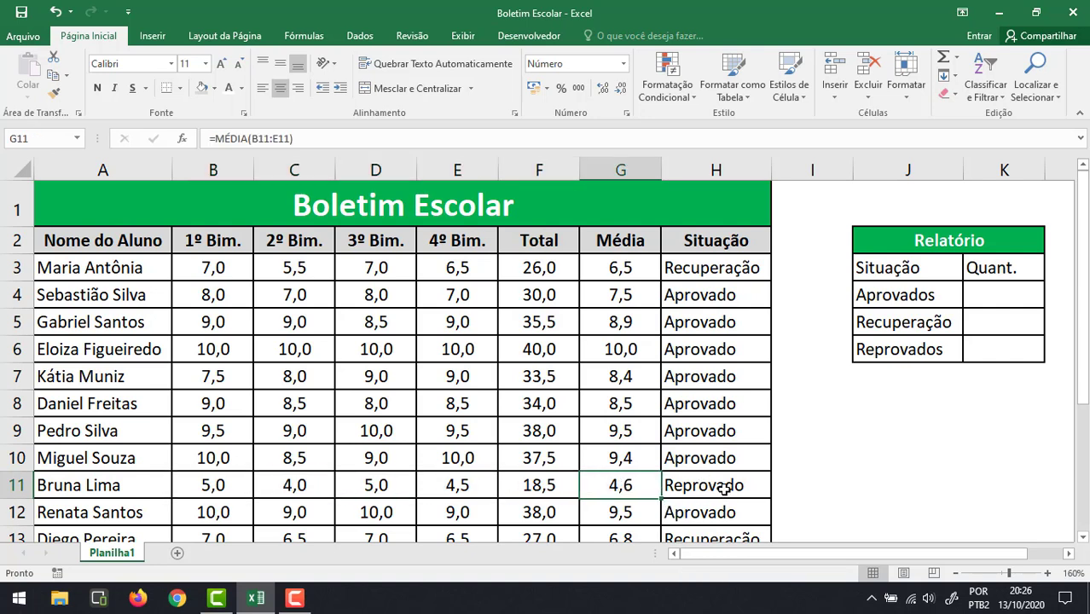
{"action": "left_click", "coordinate": [763, 488]}
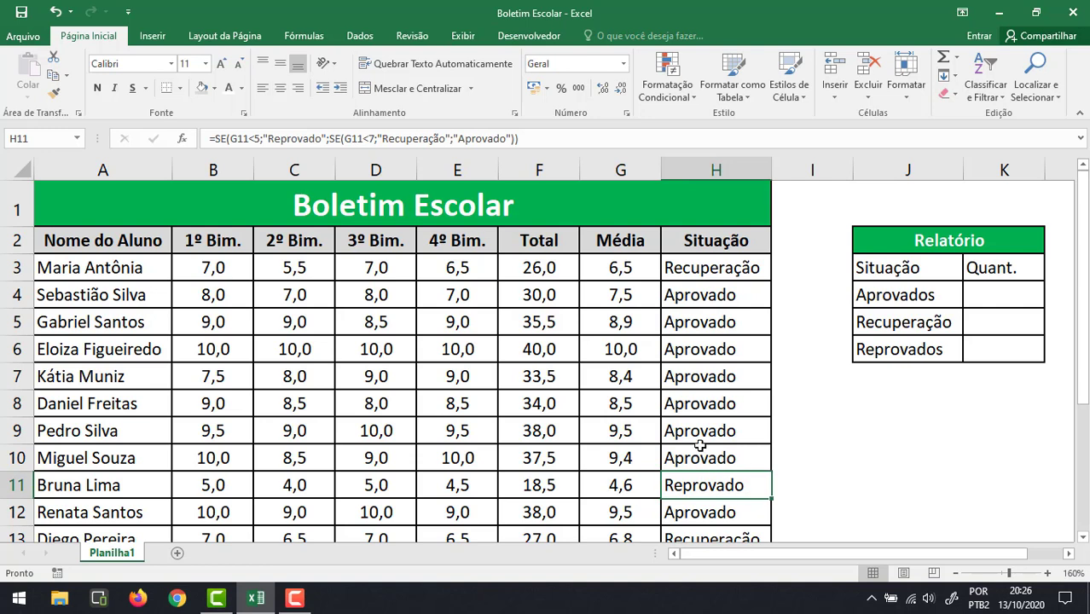
Step: Enter a CONT.SE formula in K4 that counts "Aprovado" in the range H3:H13
{"action": "left_click", "coordinate": [1000, 306]}
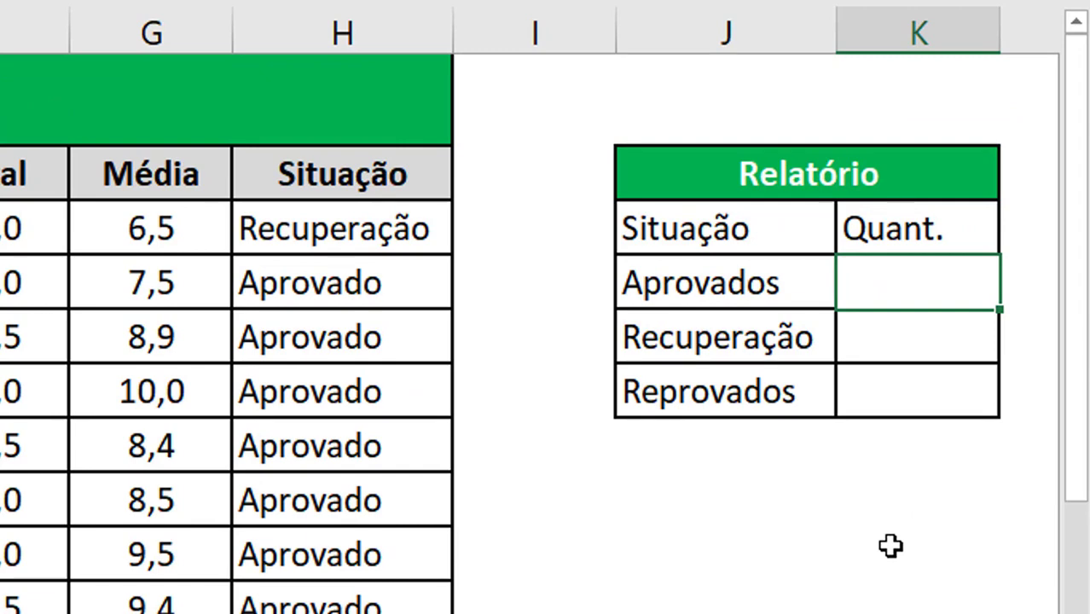
{"action": "type", "text": "=CONT"}
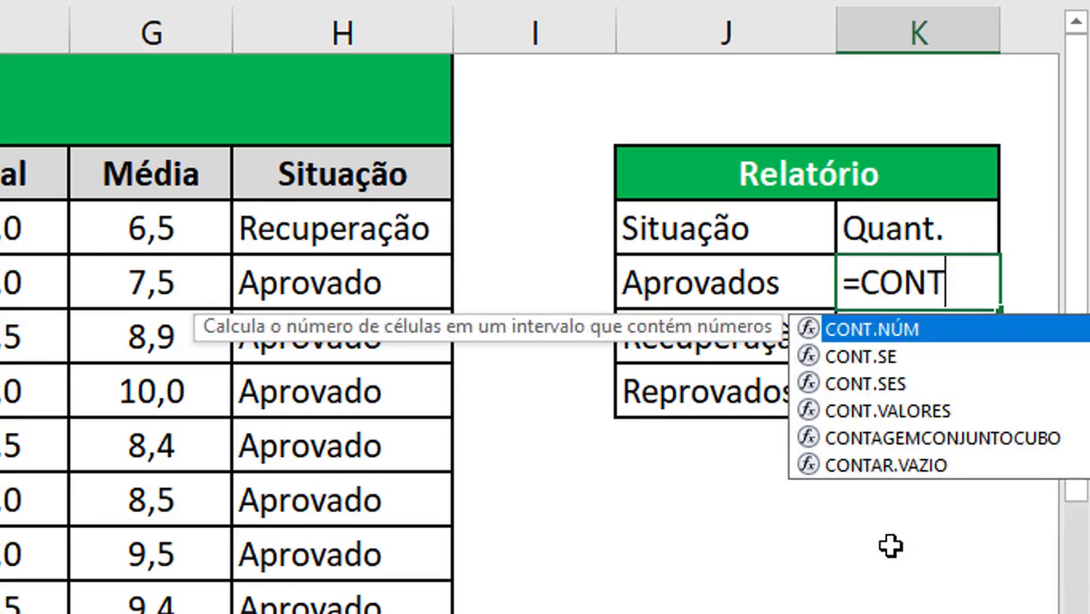
{"action": "type", "text": ".SE("}
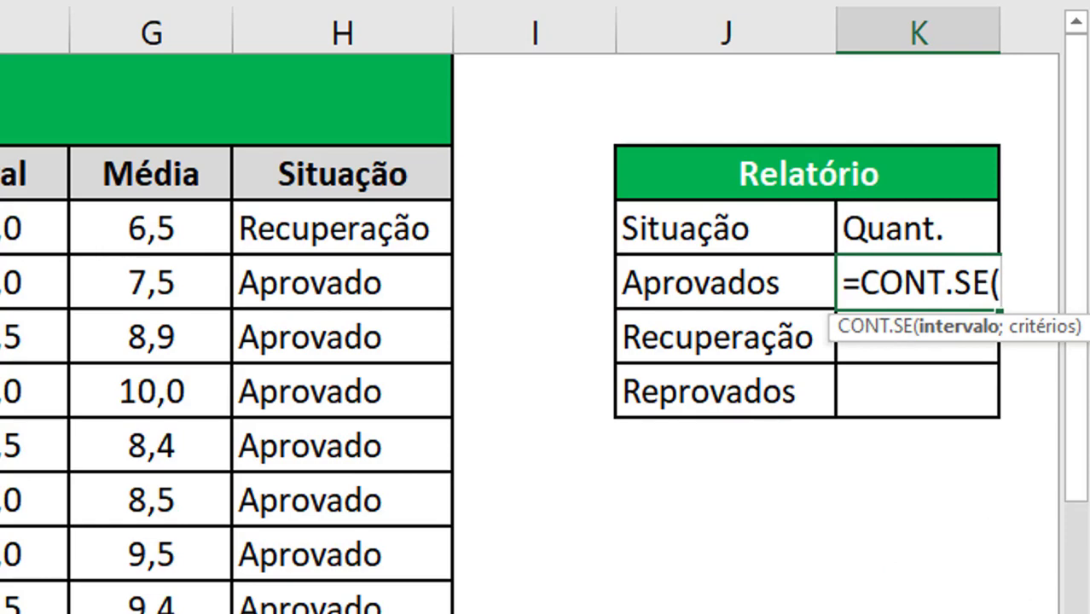
{"action": "key", "text": "Escape"}
{"action": "scroll", "coordinate": [828, 607], "scroll_direction": "right", "scroll_amount": 4}
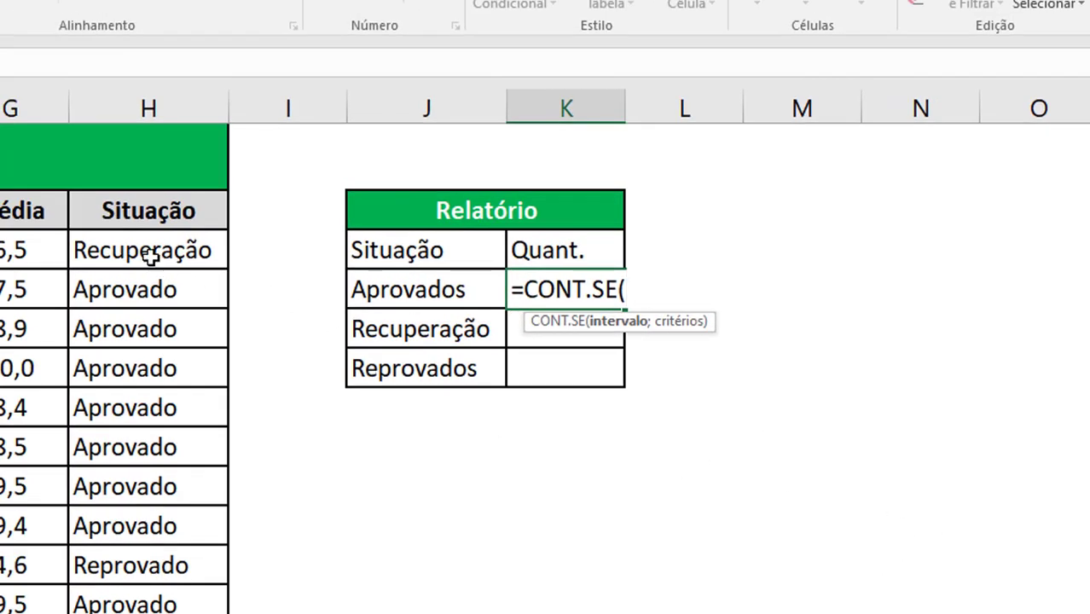
{"action": "left_click_drag", "start_coordinate": [149, 257], "coordinate": [151, 587]}
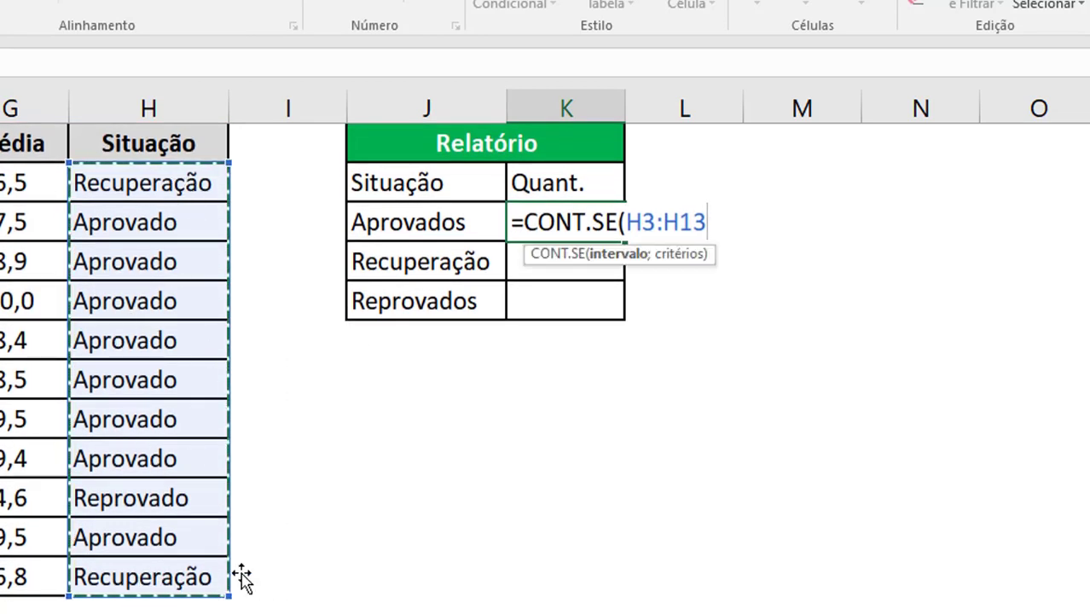
{"action": "type", "text": ";"}
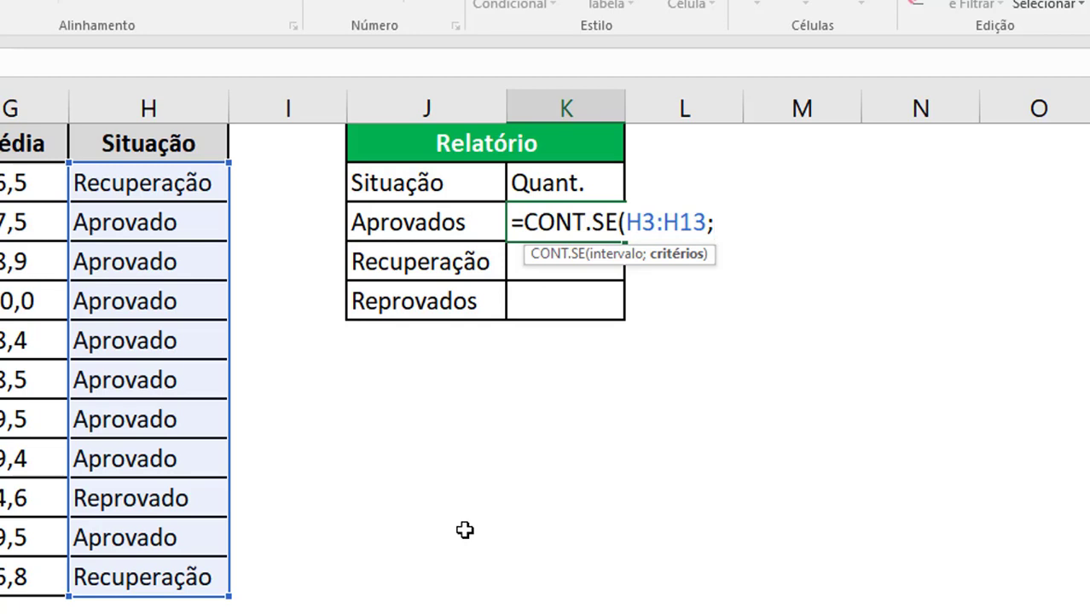
{"action": "type", "text": "\"Apro"}
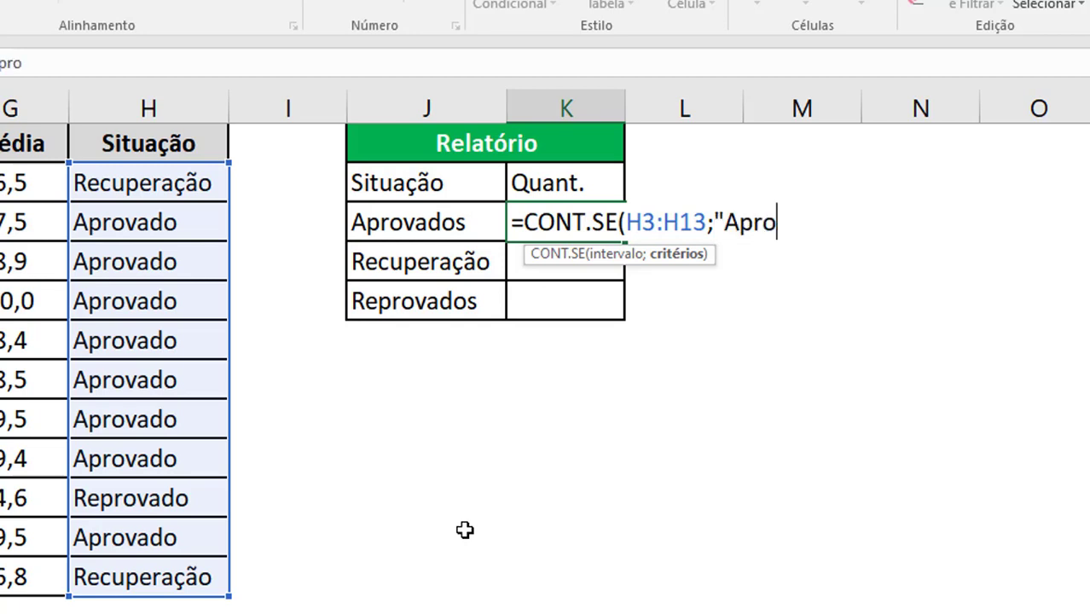
{"action": "type", "text": "vado\""}
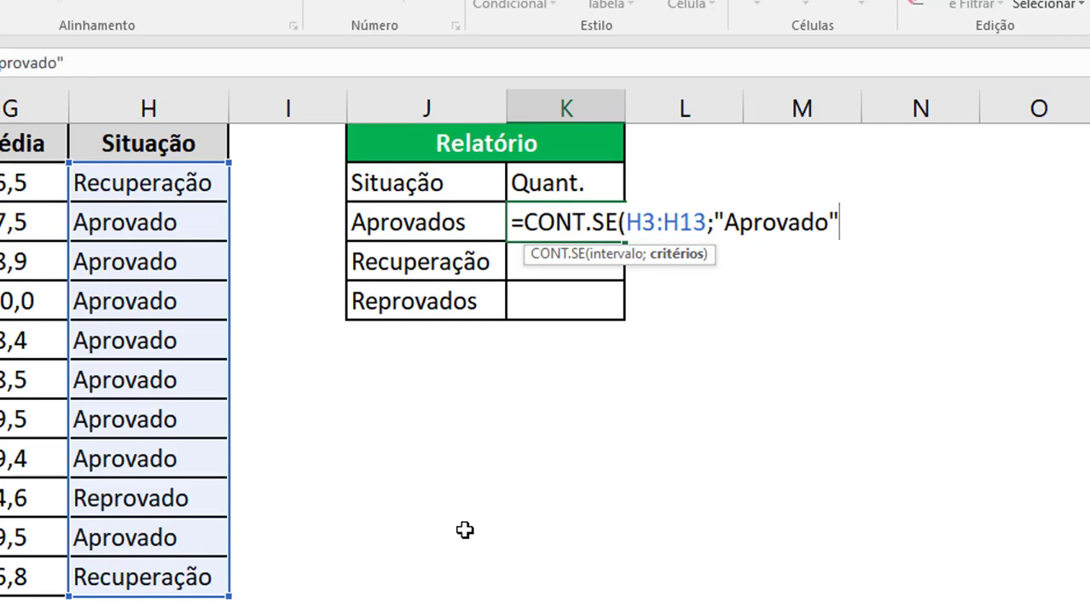
{"action": "type", "text": ")"}
{"action": "key", "text": "Return"}
Step: Enter a CONT.SE formula in K5 that counts "Recuperação" in the range H3:H13
{"action": "type", "text": "="}
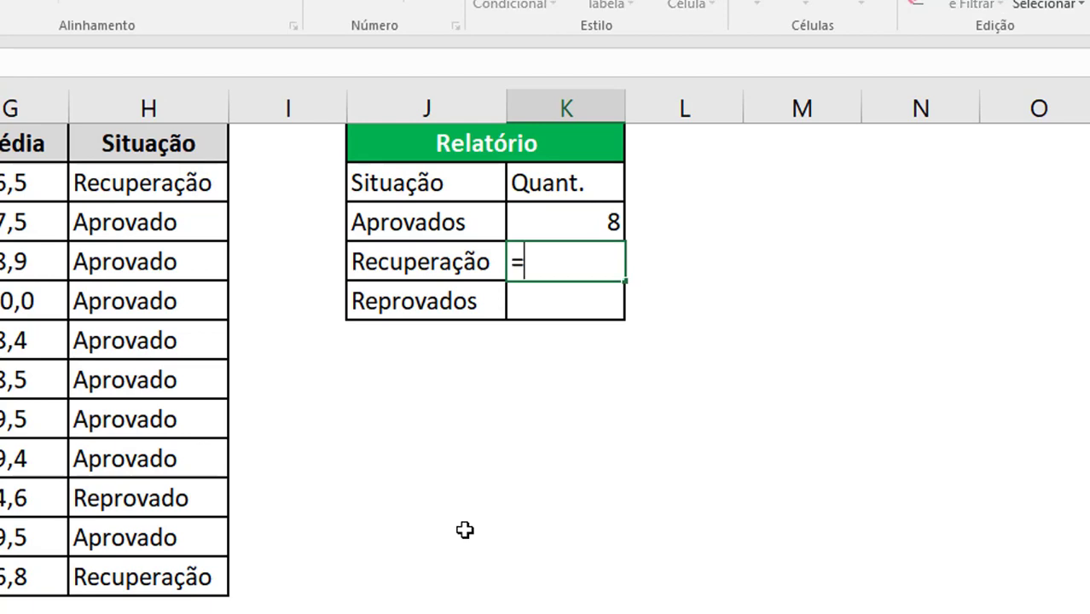
{"action": "type", "text": "CONT.SE("}
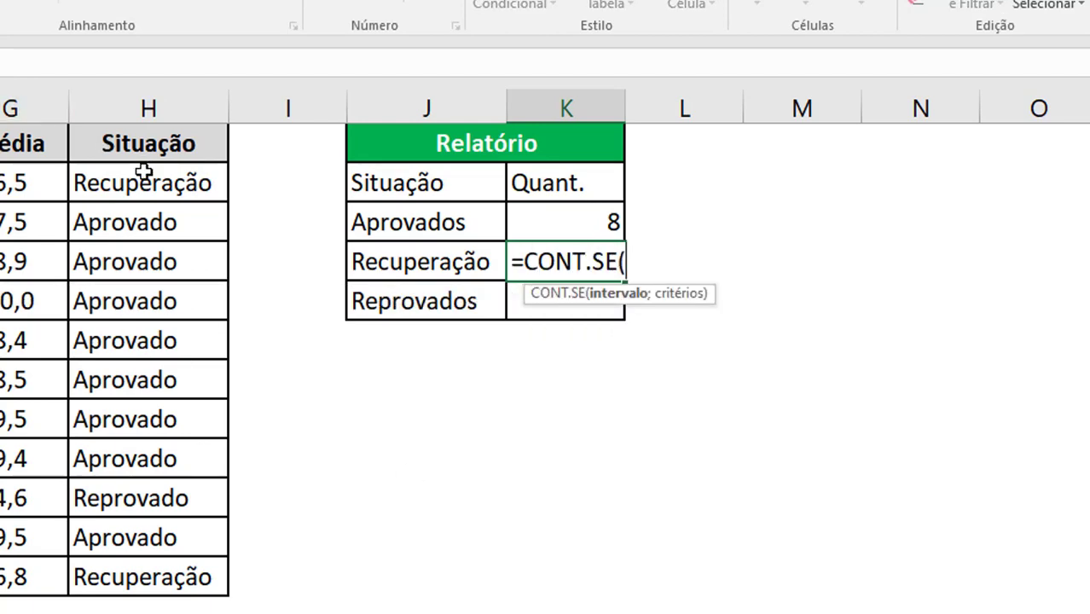
{"action": "left_click_drag", "start_coordinate": [138, 181], "coordinate": [158, 576]}
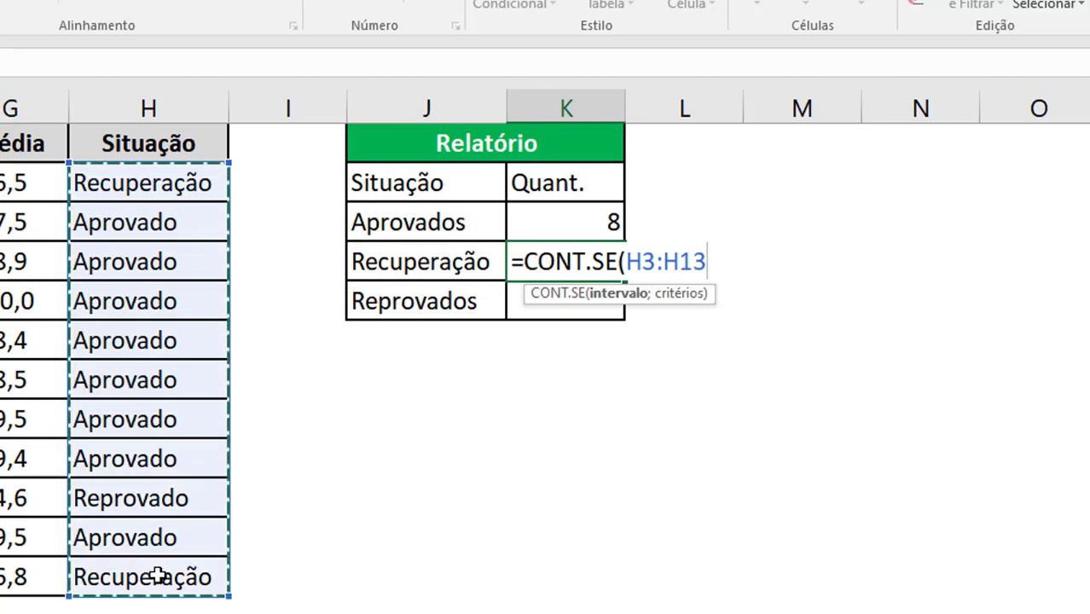
{"action": "type", "text": ";\""}
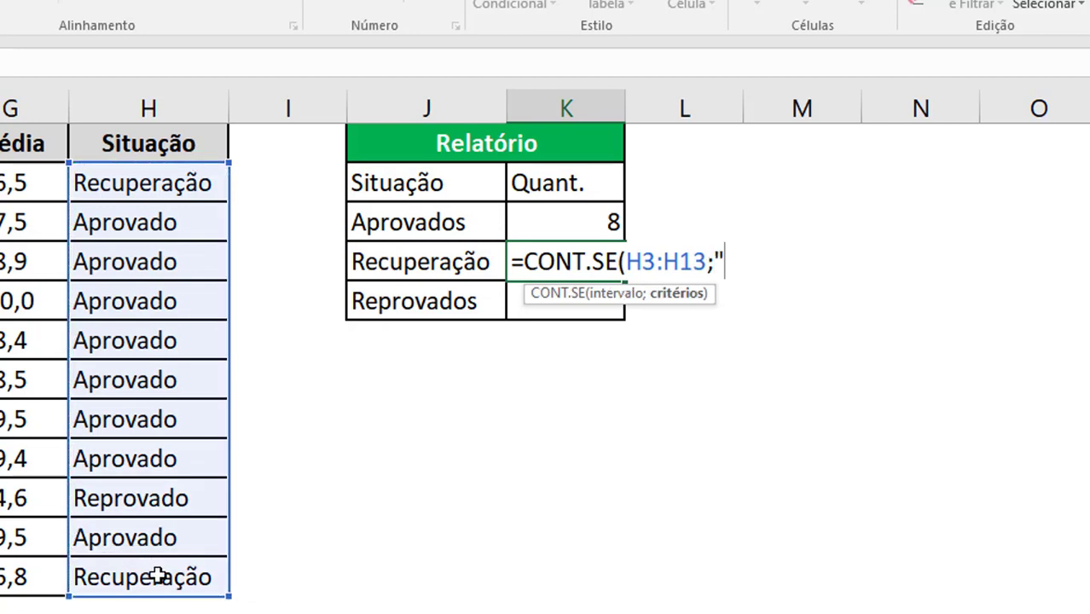
{"action": "type", "text": "Recuperaç"}
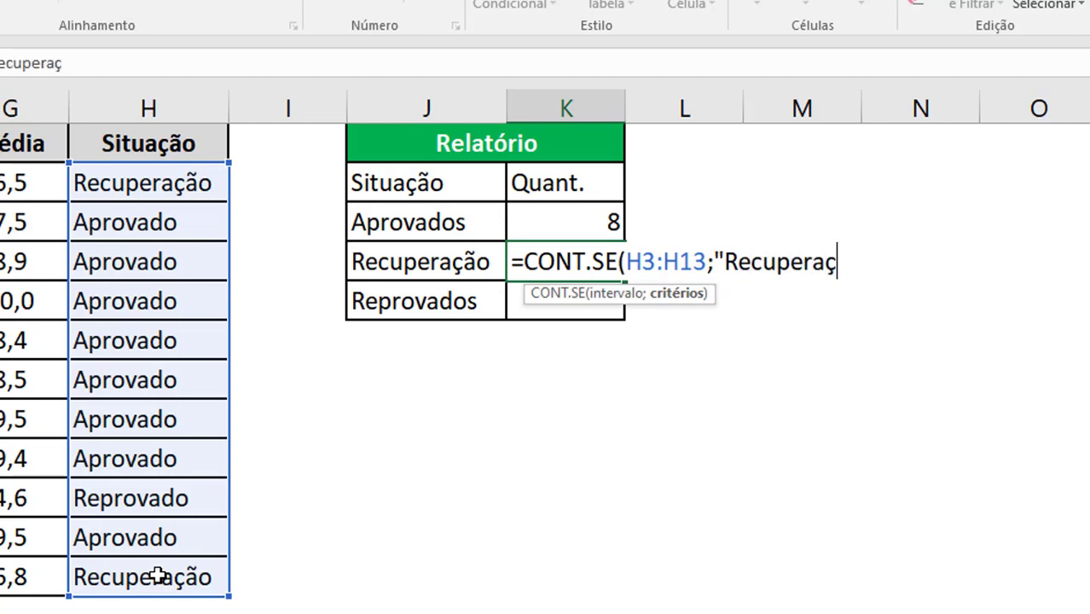
{"action": "type", "text": "ão\""}
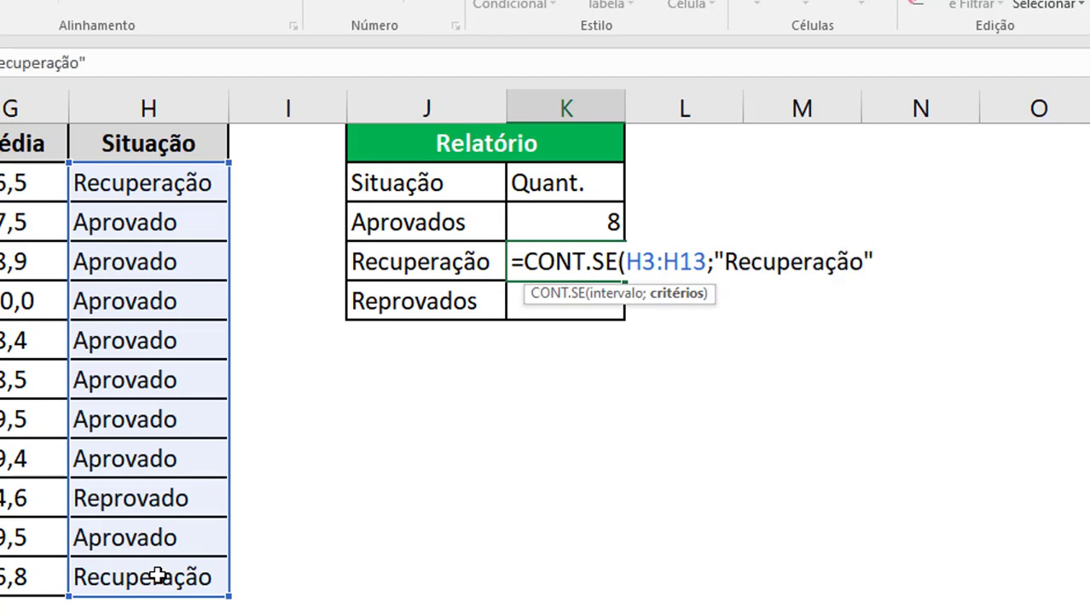
{"action": "type", "text": ")"}
{"action": "key", "text": "Return"}
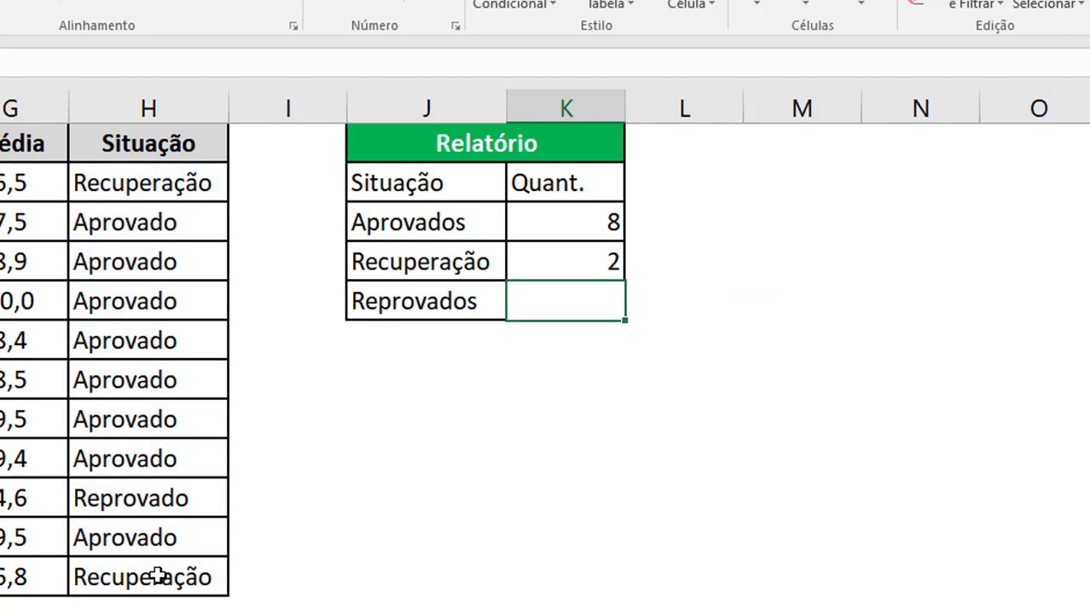
Step: Enter a CONT.SE formula in K6 that counts "Reprovado" in the range H3:H13
{"action": "left_click_drag", "start_coordinate": [78, 202], "coordinate": [145, 538]}
{"action": "left_click", "coordinate": [289, 471]}
{"action": "left_click", "coordinate": [589, 310]}
{"action": "type", "text": "=co"}
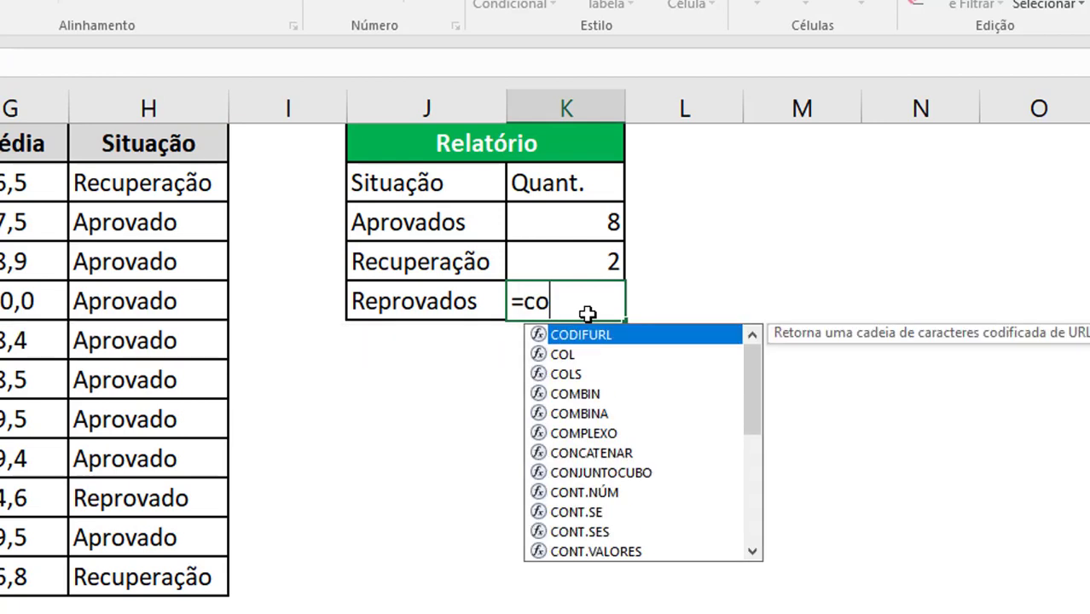
{"action": "type", "text": "nt.se("}
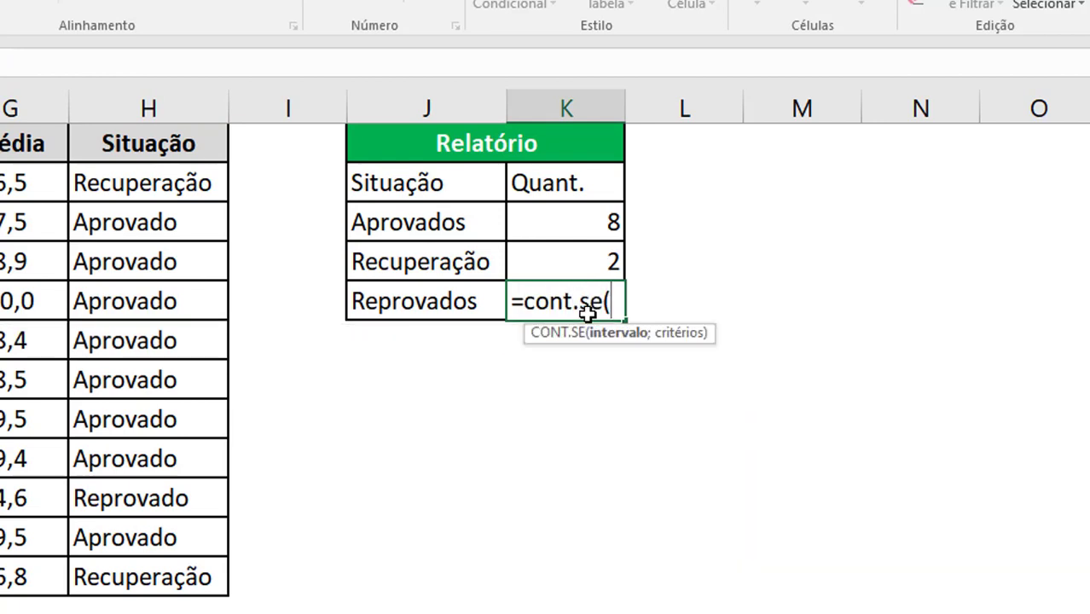
{"action": "left_click_drag", "start_coordinate": [149, 183], "coordinate": [158, 577]}
{"action": "type", "text": ";"}
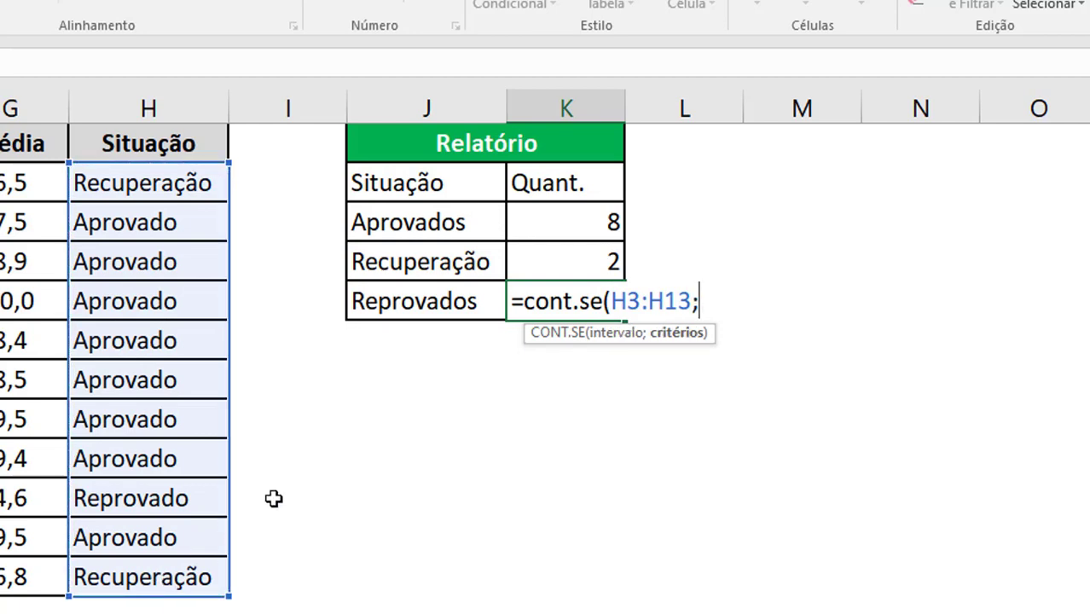
{"action": "type", "text": "\"Re"}
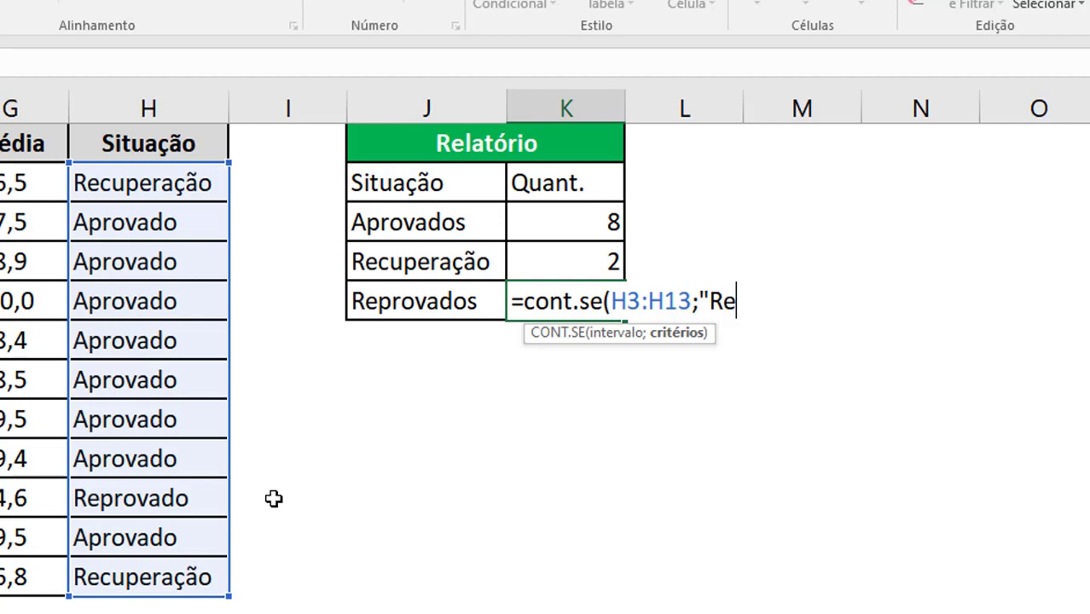
{"action": "type", "text": "provado\")"}
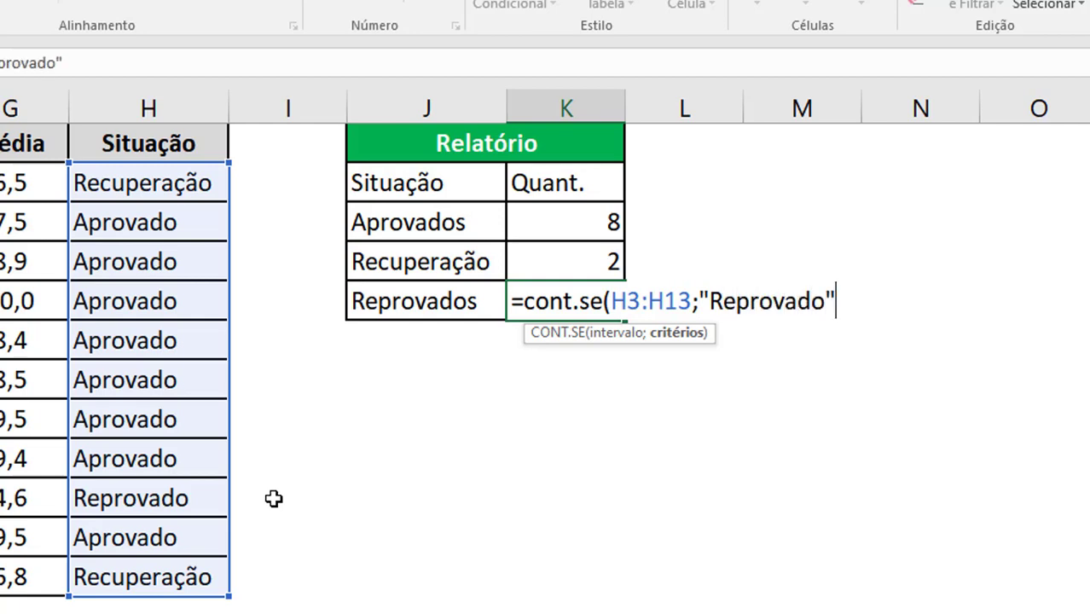
{"action": "key", "text": "Return"}
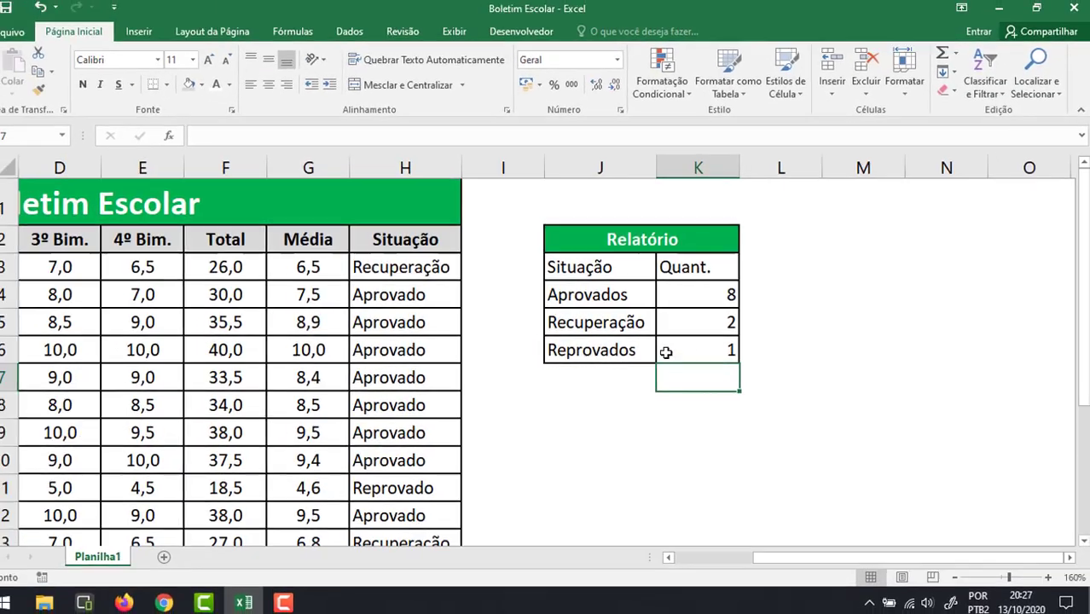
Step: Center the quantities in K4:K6 of the Relatório table horizontally
{"action": "left_click_drag", "start_coordinate": [556, 228], "coordinate": [549, 306]}
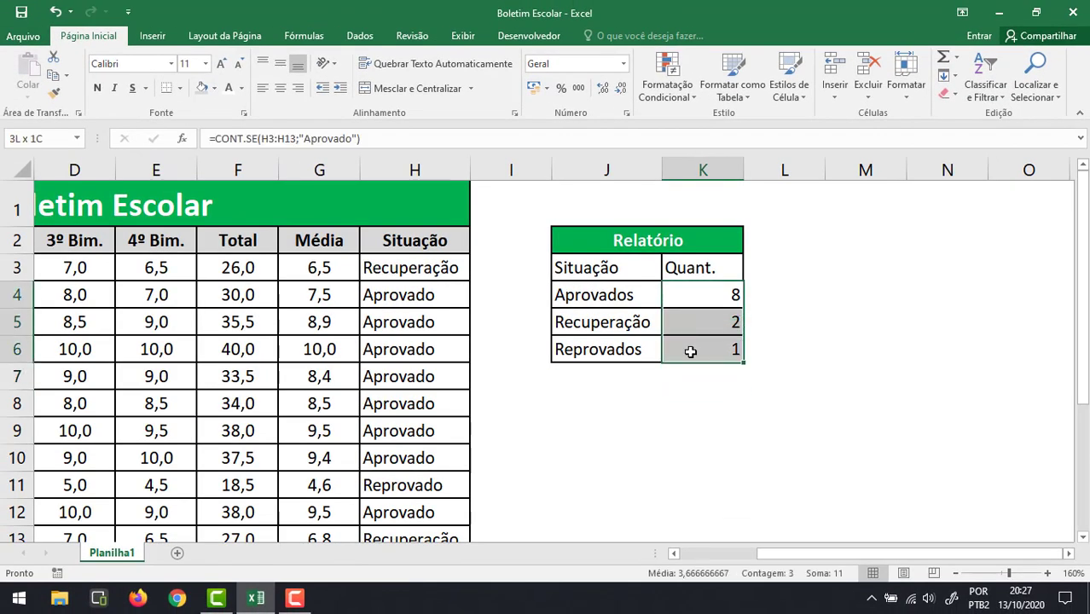
{"action": "left_click", "coordinate": [280, 88]}
{"action": "scroll", "coordinate": [583, 240], "scroll_direction": "left", "scroll_amount": 3}
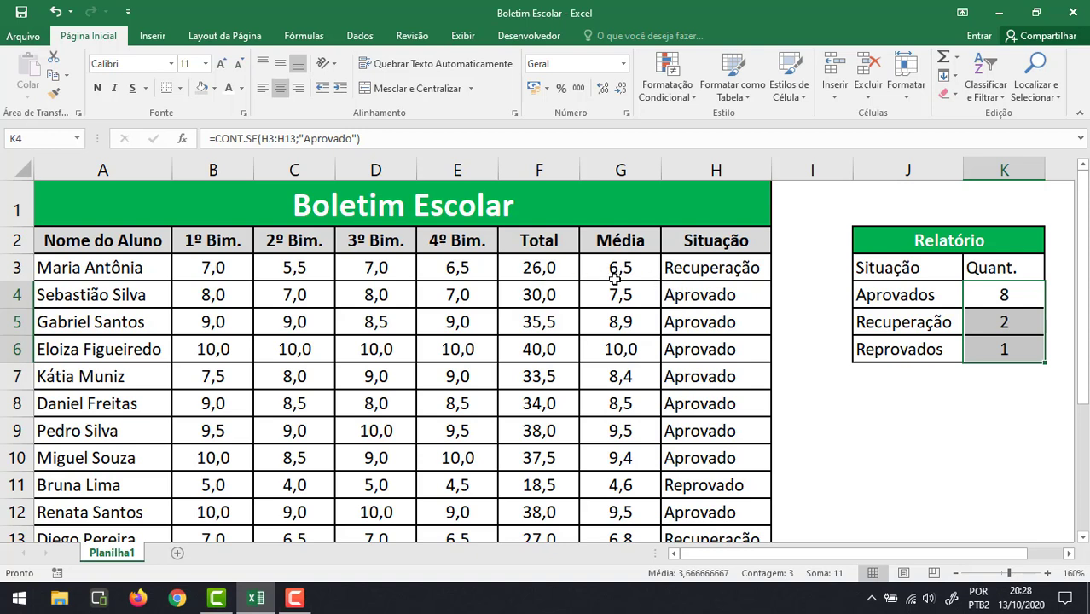
Step: Set up an "É Menor do que" conditional formatting rule with the value 5 for the Média values in G3:G13
{"action": "left_click_drag", "start_coordinate": [625, 268], "coordinate": [621, 499]}
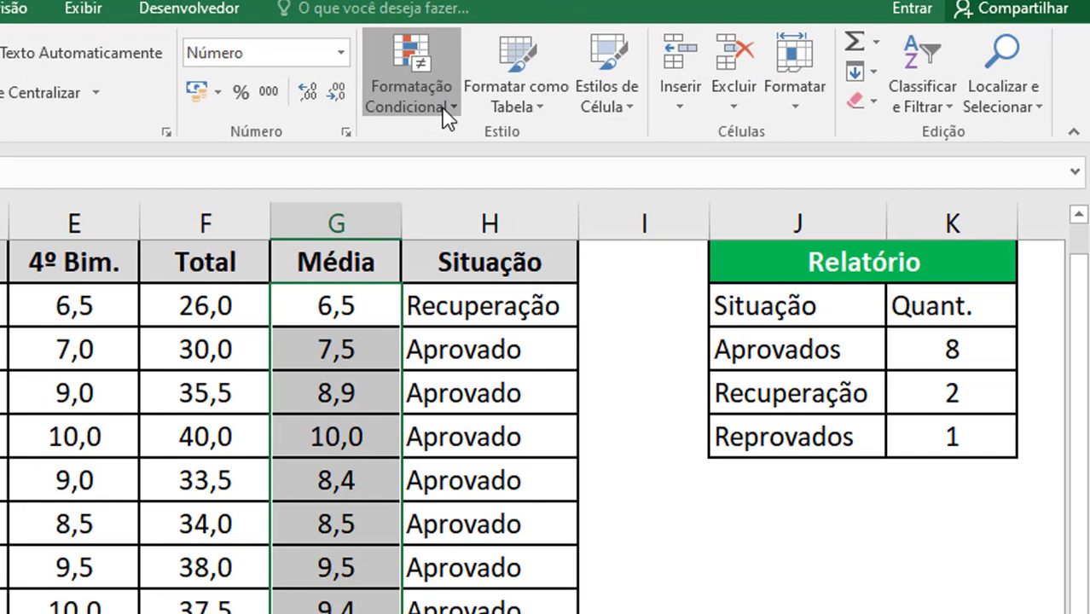
{"action": "left_click", "coordinate": [686, 97]}
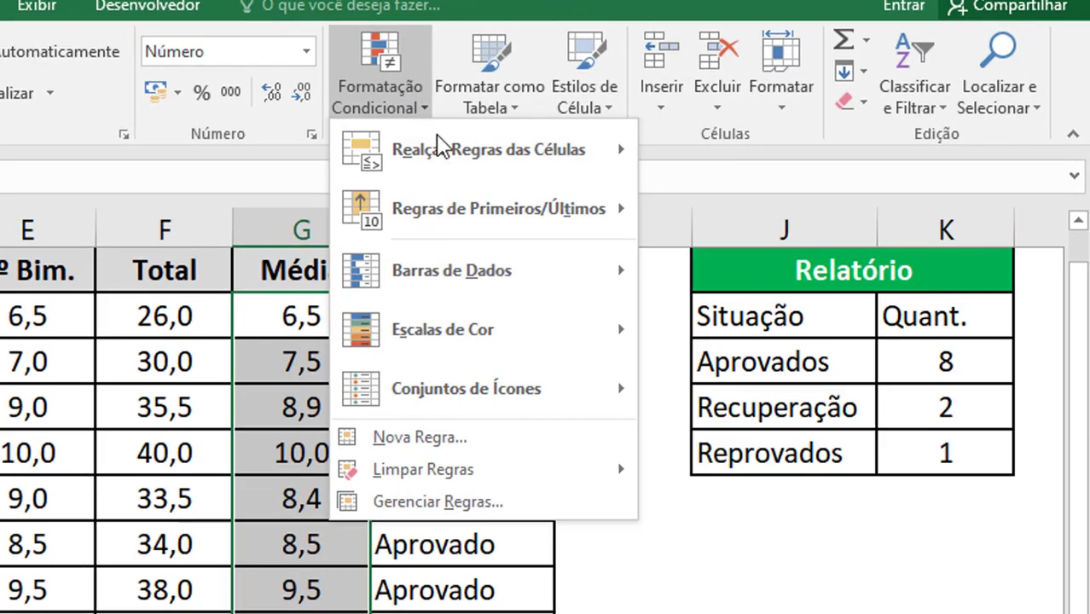
{"action": "mouse_move", "coordinate": [450, 146]}
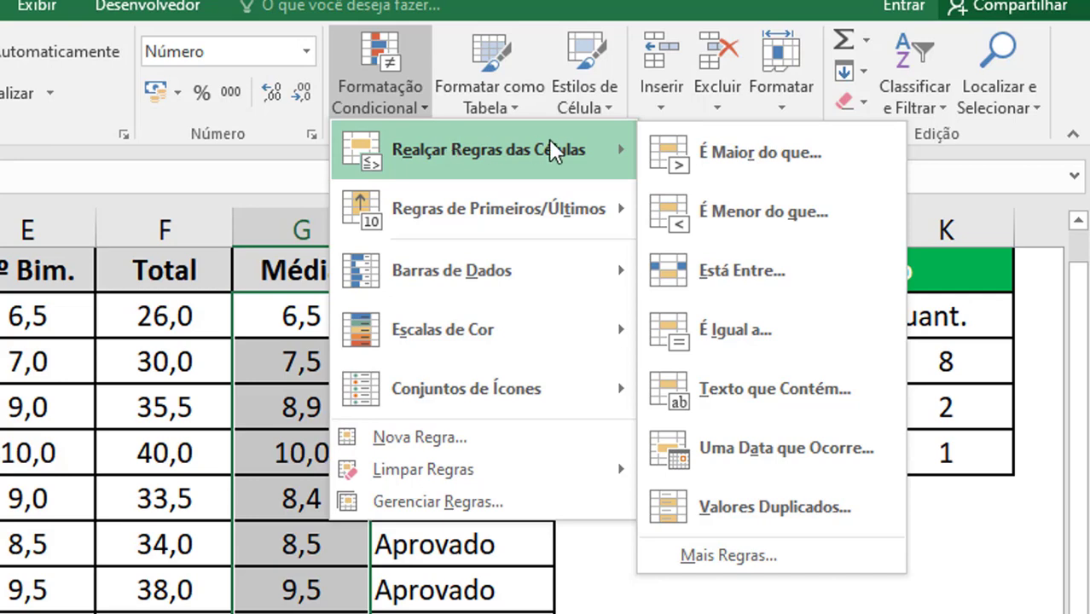
{"action": "left_click", "coordinate": [819, 214]}
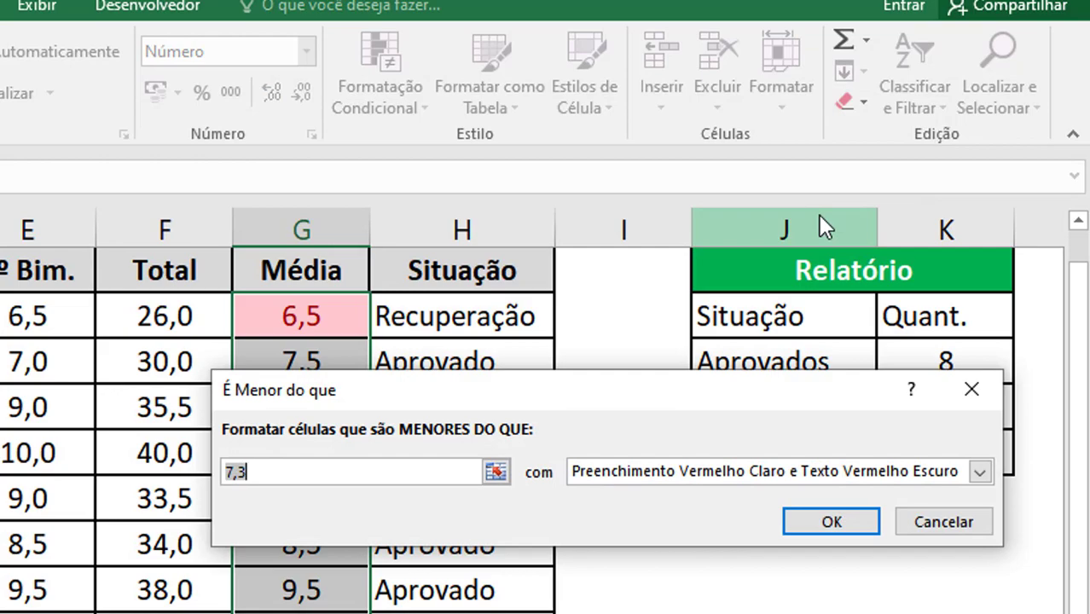
{"action": "type", "text": "5"}
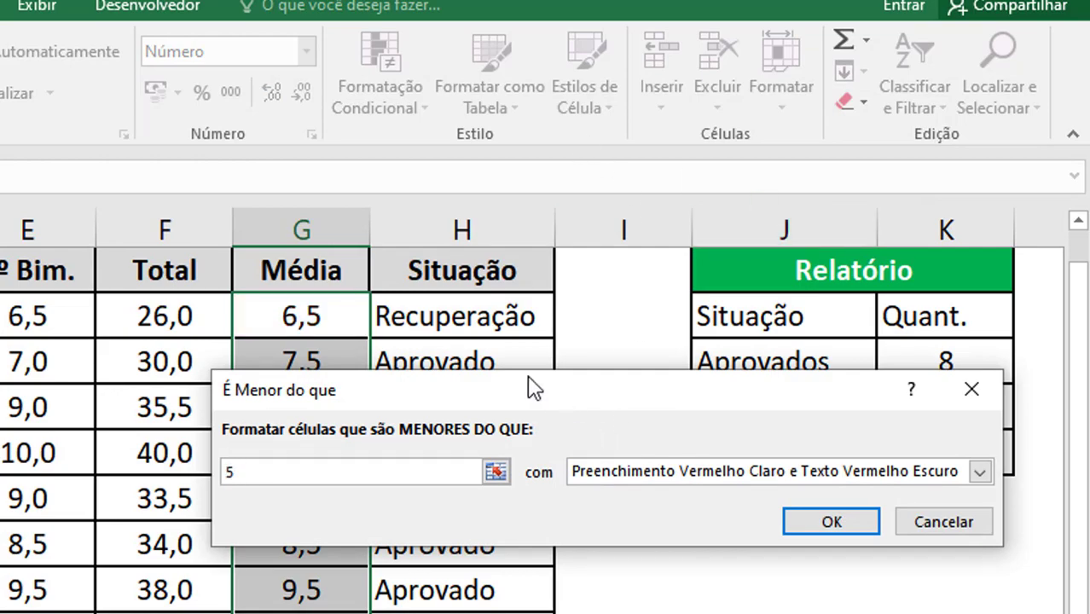
{"action": "left_click_drag", "start_coordinate": [336, 394], "coordinate": [557, 408]}
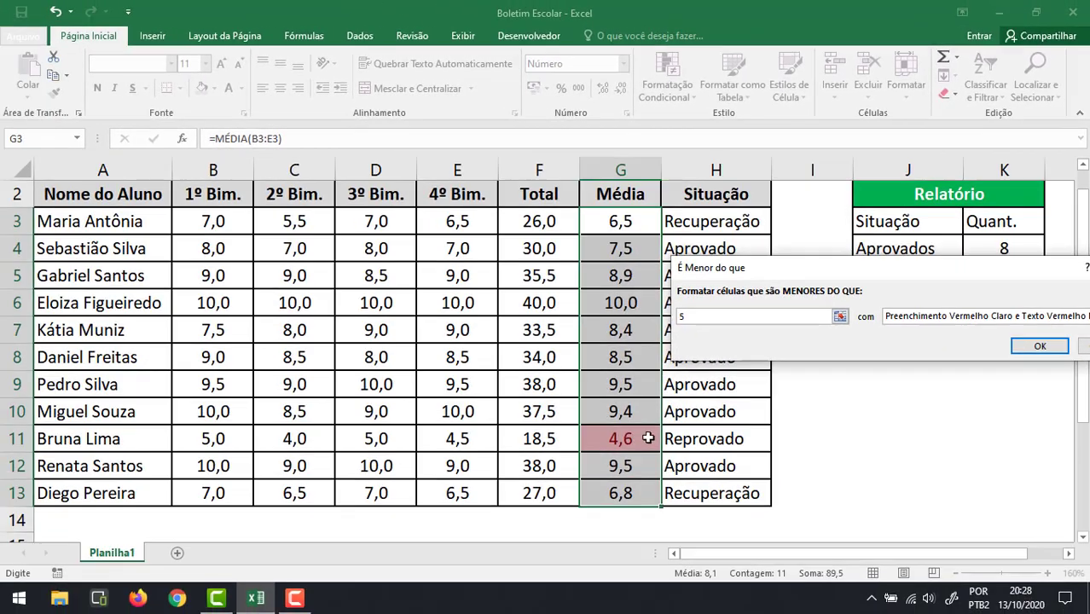
{"action": "left_click_drag", "start_coordinate": [775, 271], "coordinate": [611, 258]}
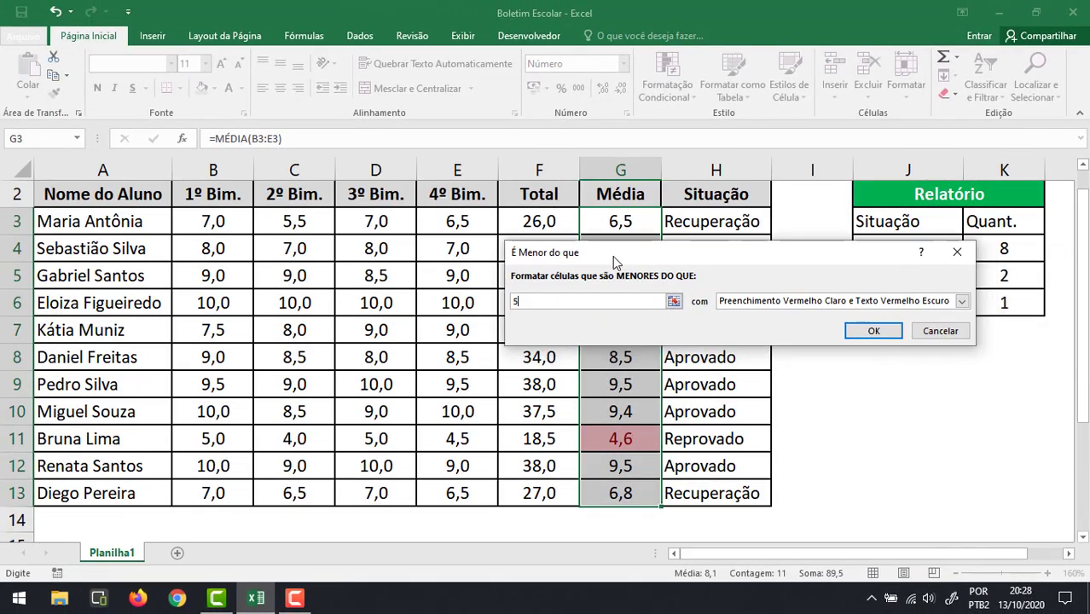
Step: Give the less-than-5 rule a custom format with a bold (Negrito) red font
{"action": "left_click", "coordinate": [962, 301]}
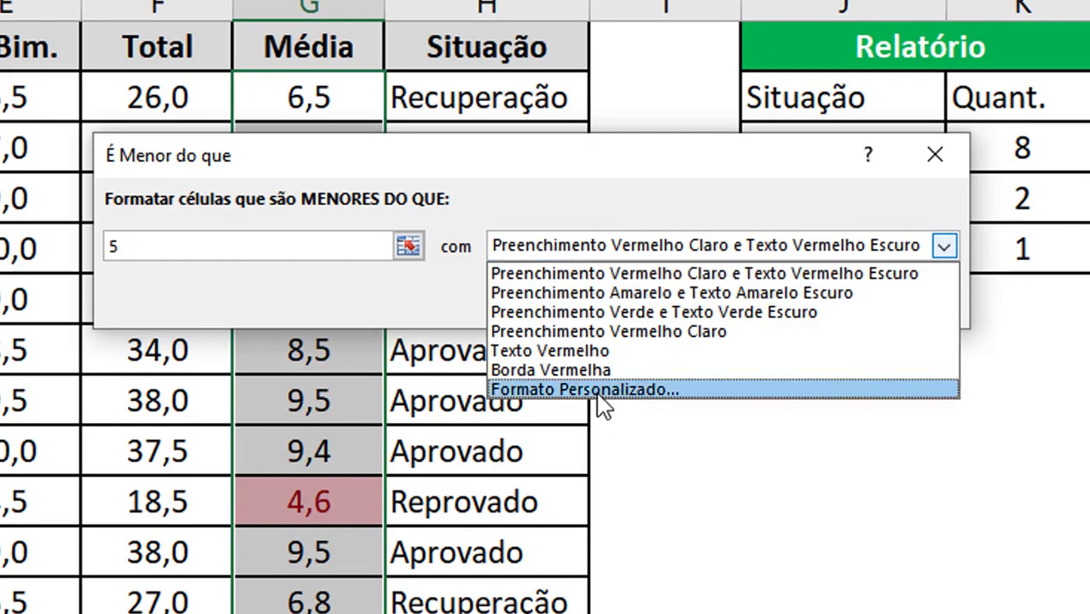
{"action": "left_click", "coordinate": [597, 392]}
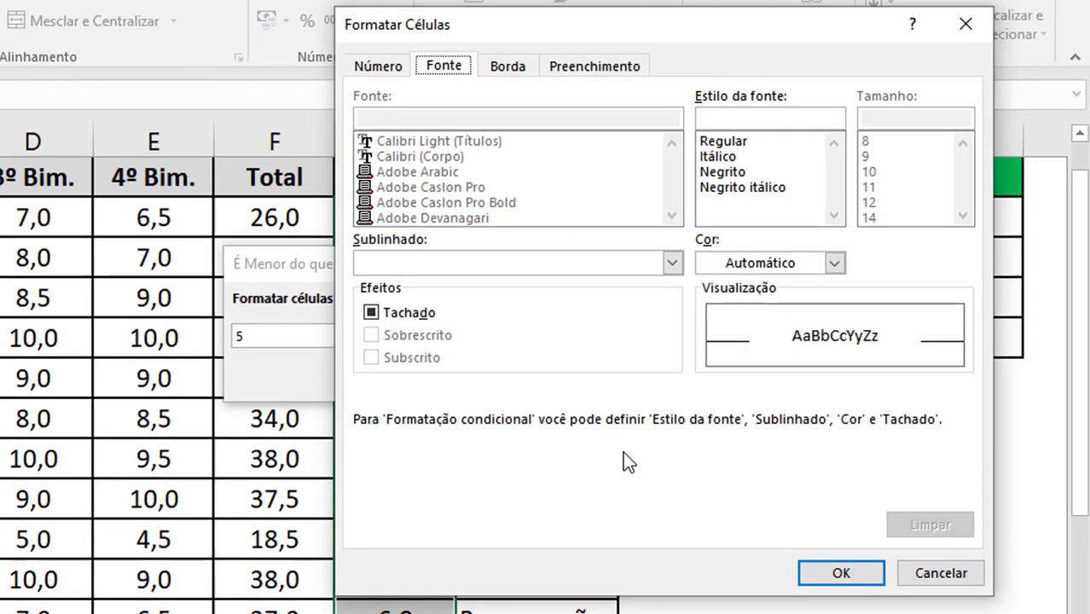
{"action": "left_click", "coordinate": [733, 172]}
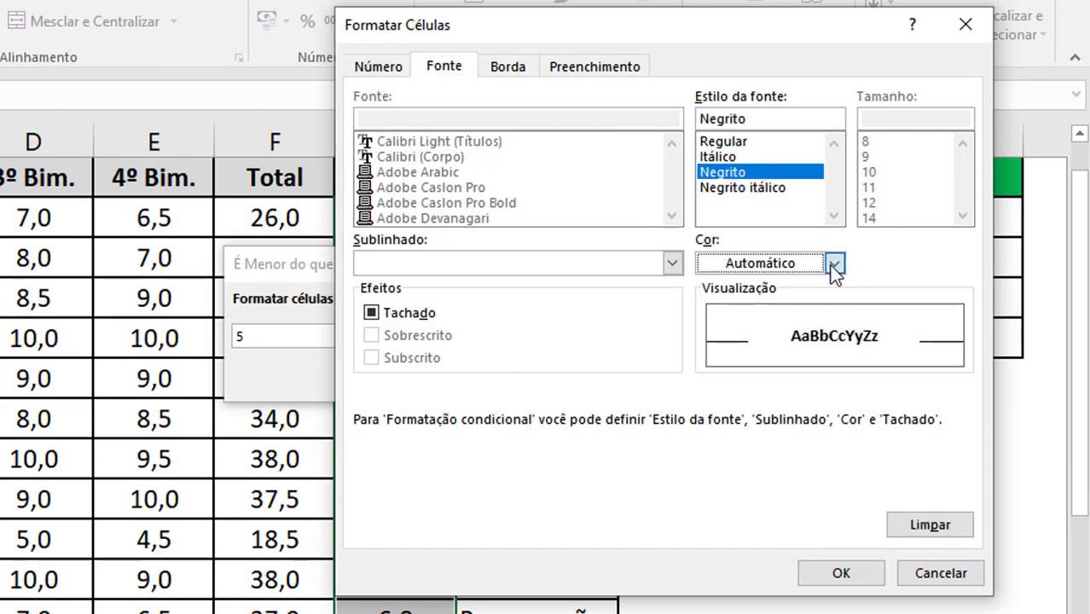
{"action": "left_click", "coordinate": [833, 264]}
{"action": "left_click", "coordinate": [727, 473]}
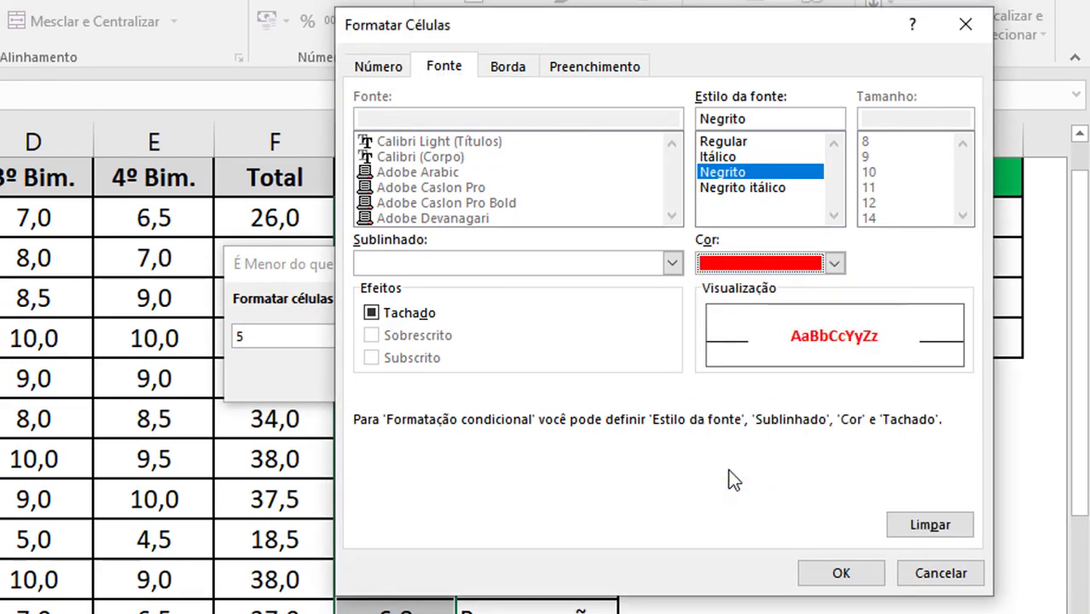
{"action": "left_click", "coordinate": [842, 576]}
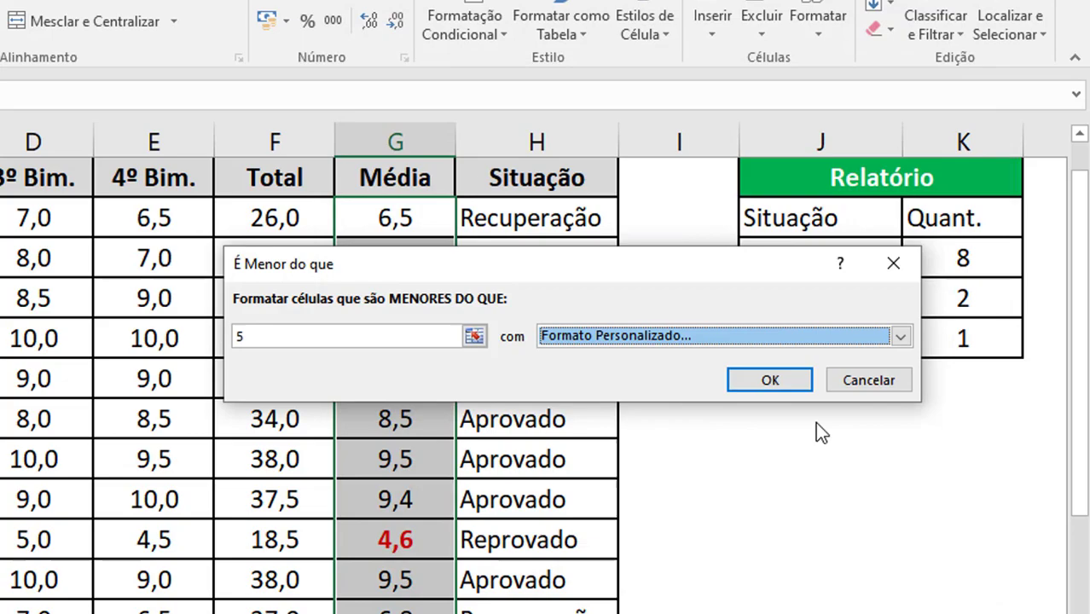
Step: Apply the less-than-5 conditional formatting rule to the Média values in G3:G13
{"action": "left_click", "coordinate": [776, 382]}
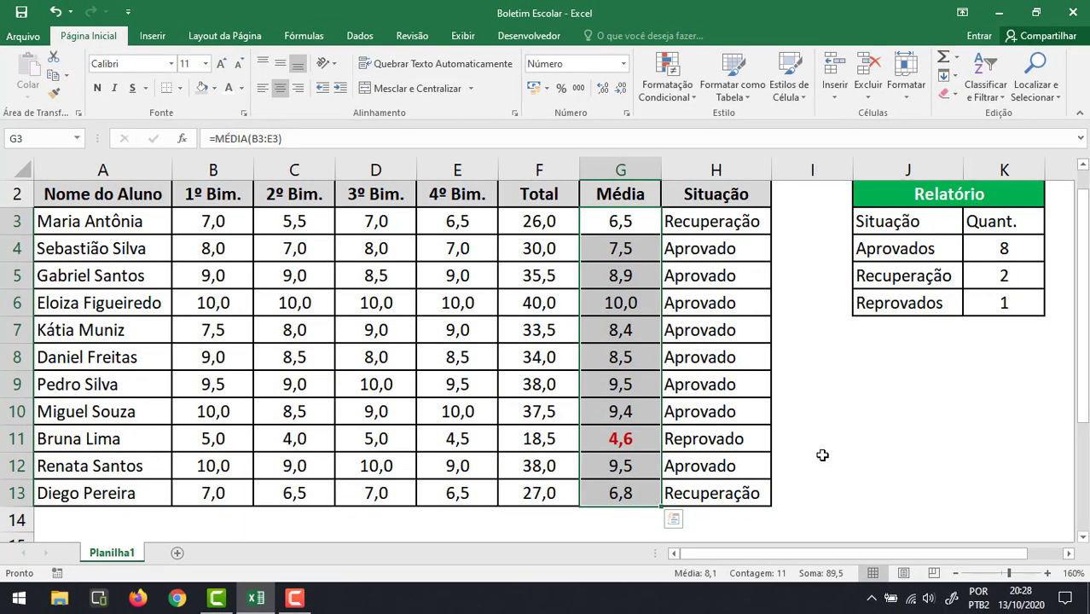
{"action": "left_click", "coordinate": [822, 455]}
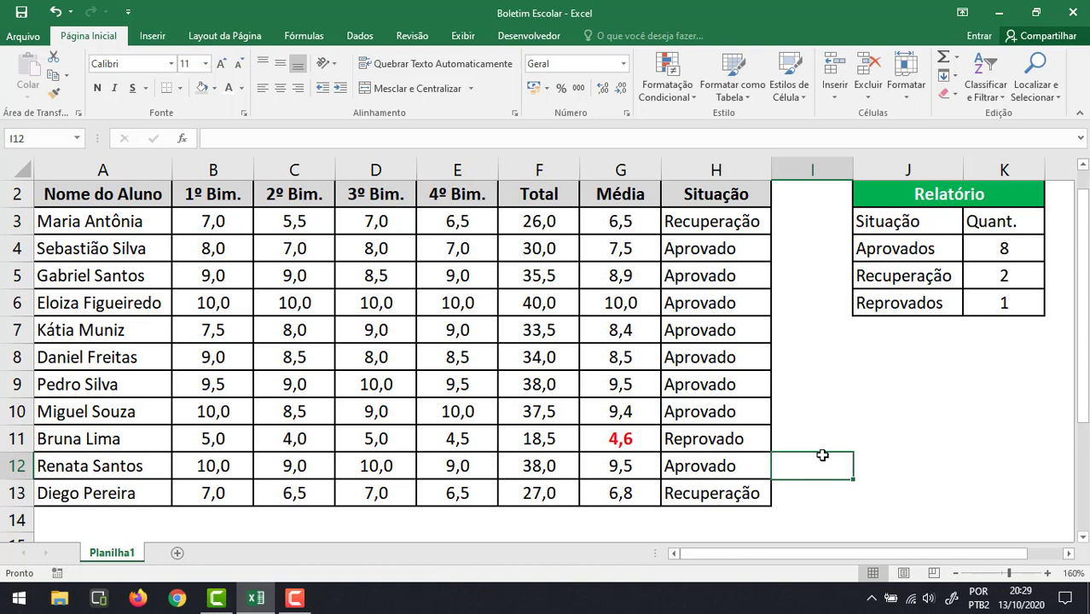
Step: Set up an "É Igual a" conditional formatting rule with the value Aprovado for the Situação cells H3:H13
{"action": "left_click", "coordinate": [697, 221]}
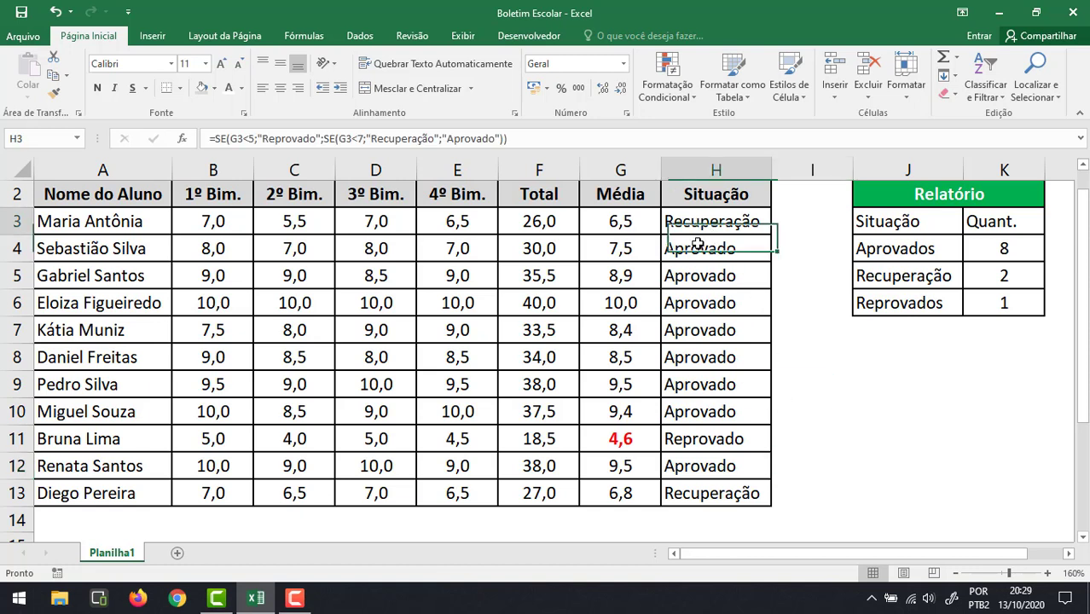
{"action": "left_click_drag", "start_coordinate": [698, 245], "coordinate": [699, 494]}
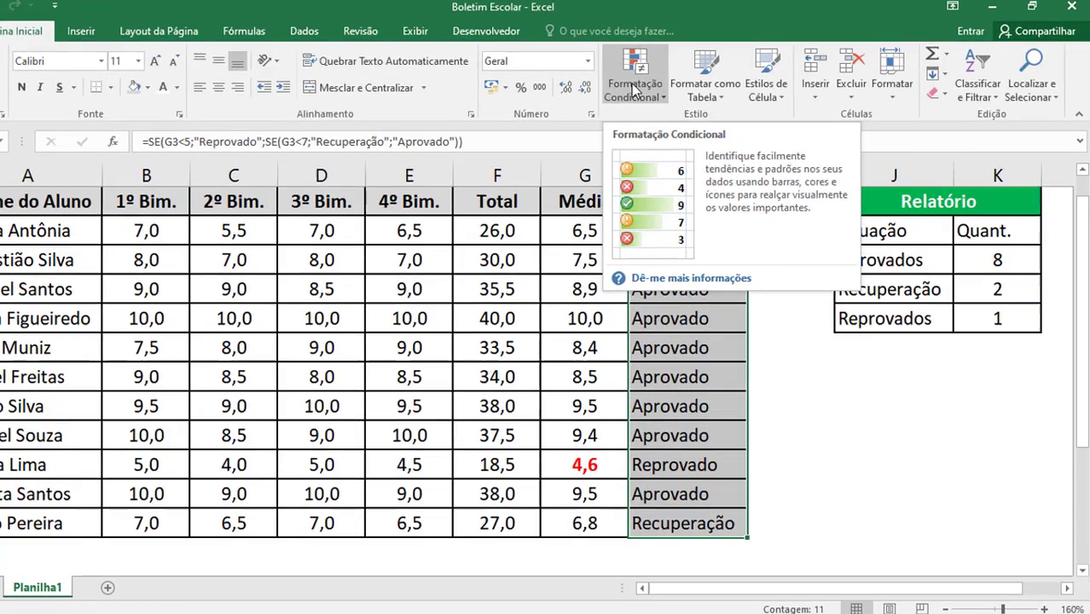
{"action": "left_click", "coordinate": [668, 90]}
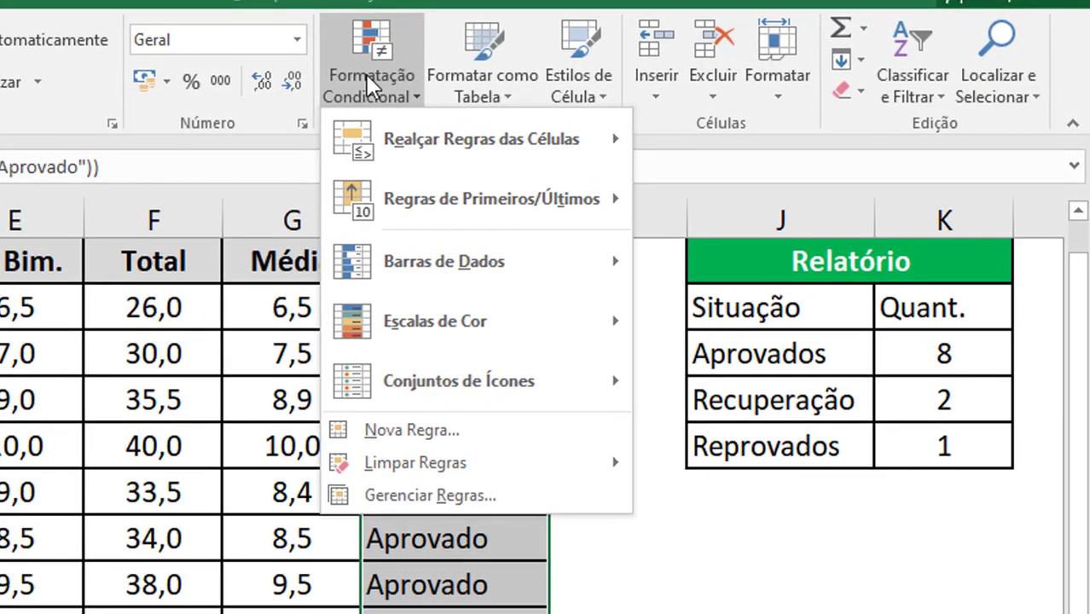
{"action": "mouse_move", "coordinate": [413, 137]}
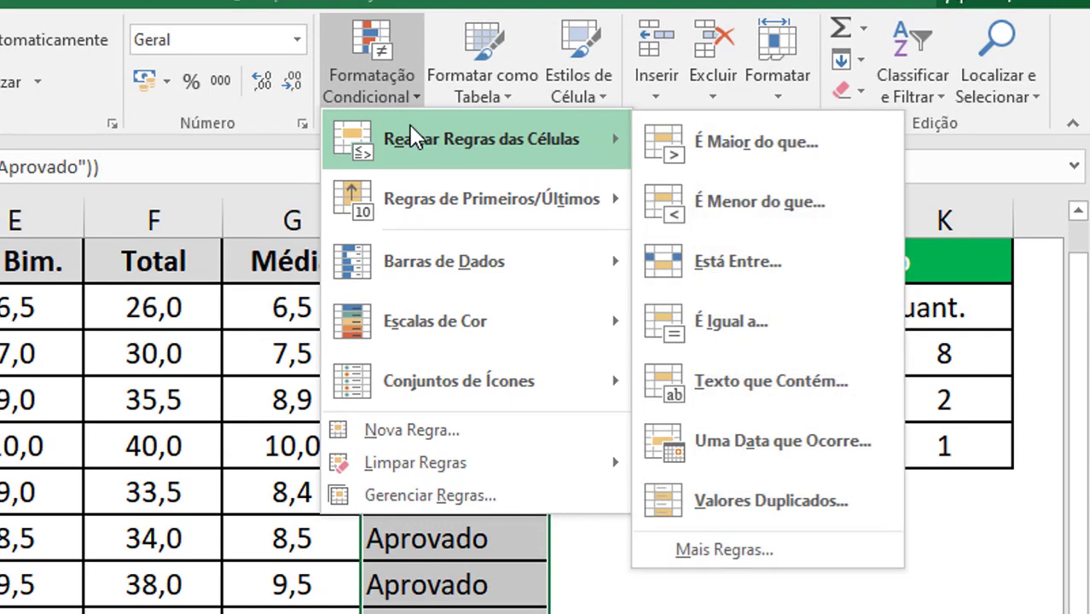
{"action": "left_click", "coordinate": [728, 331]}
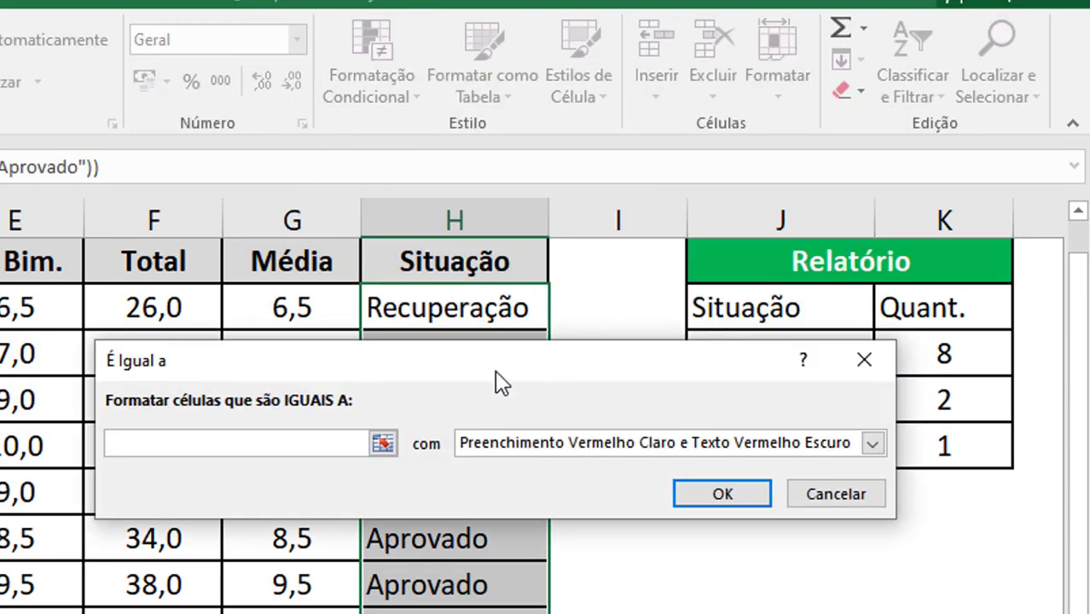
{"action": "type", "text": "Aprovado"}
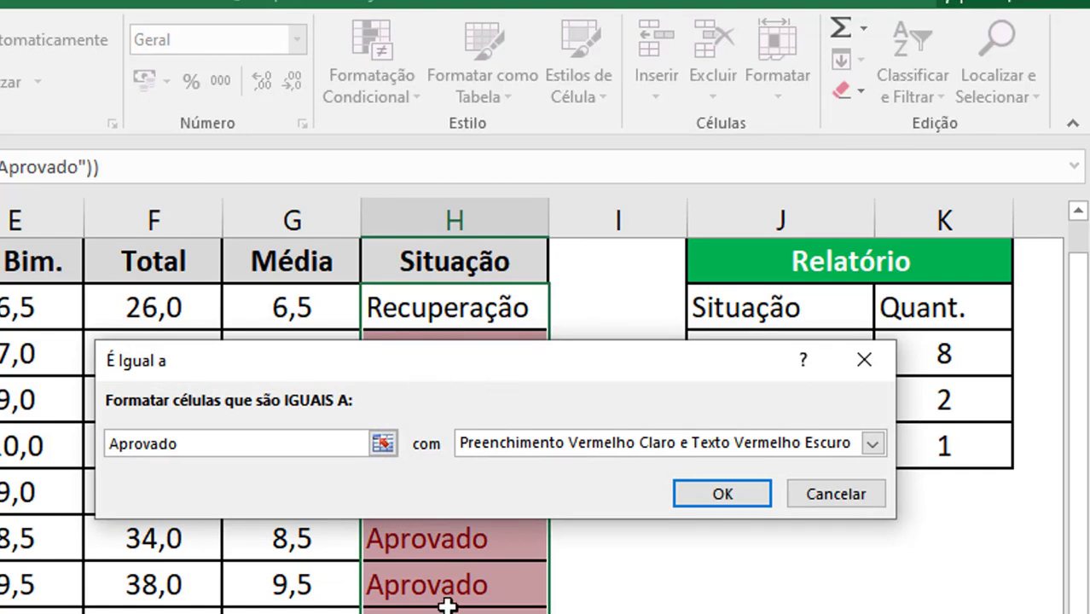
Step: Give the Aprovado rule a custom format with a bold (Negrito) blue font and apply it
{"action": "left_click", "coordinate": [871, 443]}
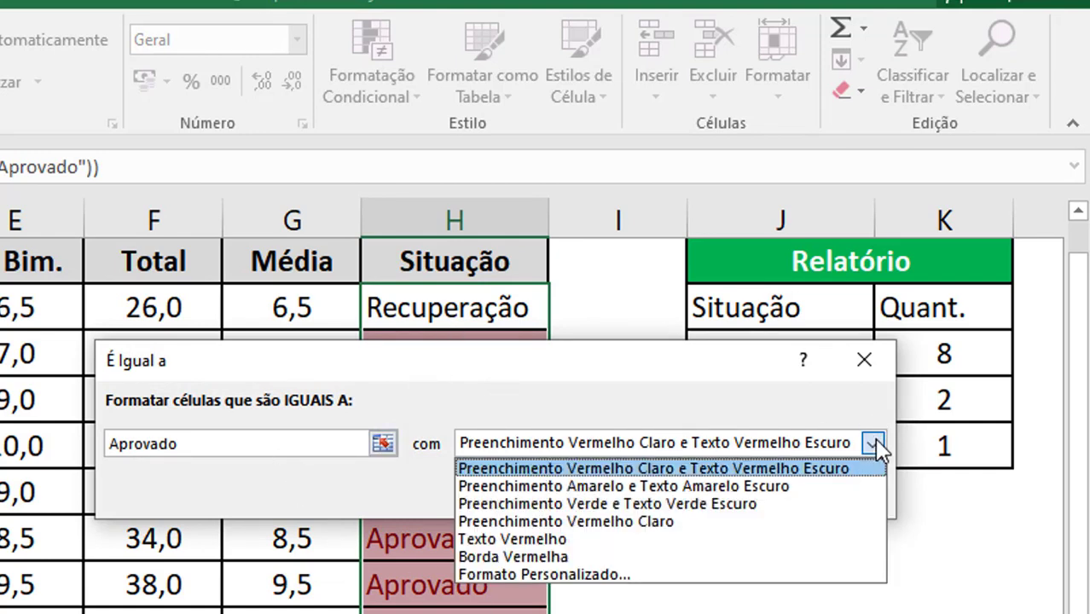
{"action": "left_click", "coordinate": [517, 573]}
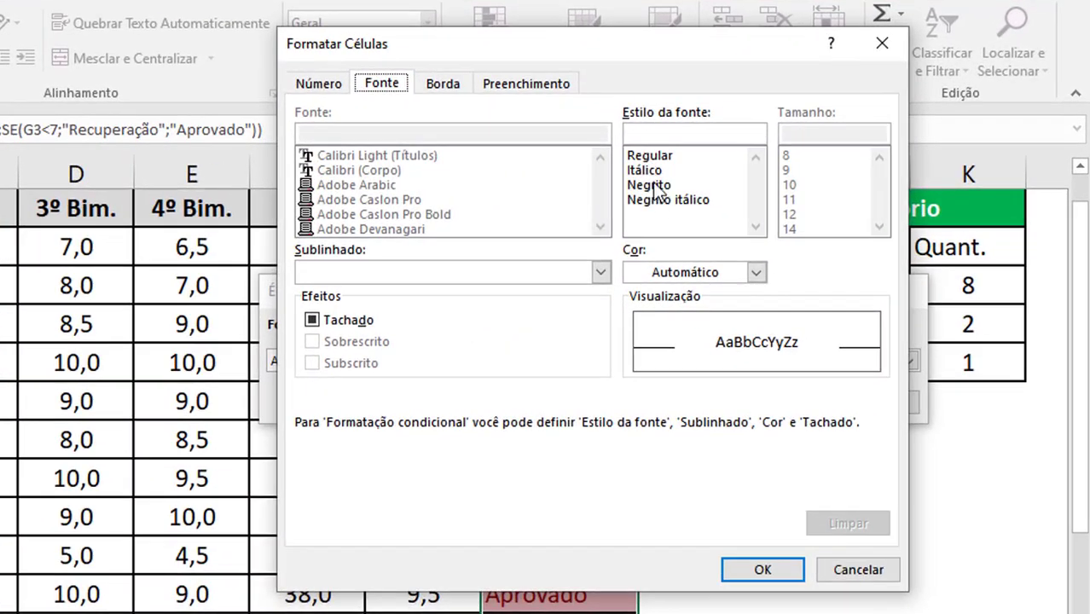
{"action": "left_click", "coordinate": [774, 183]}
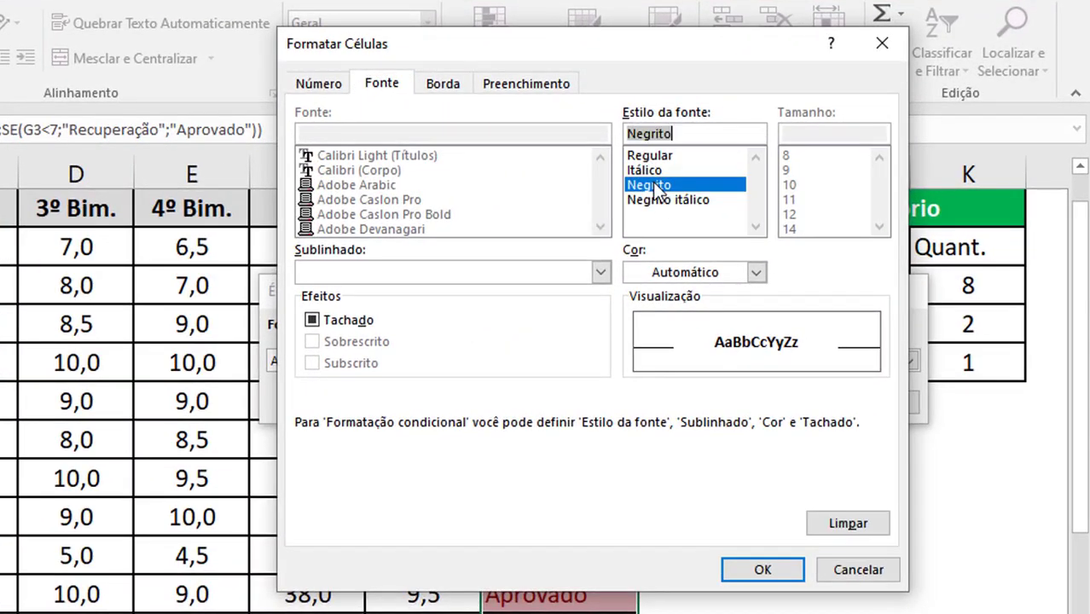
{"action": "left_click", "coordinate": [758, 275]}
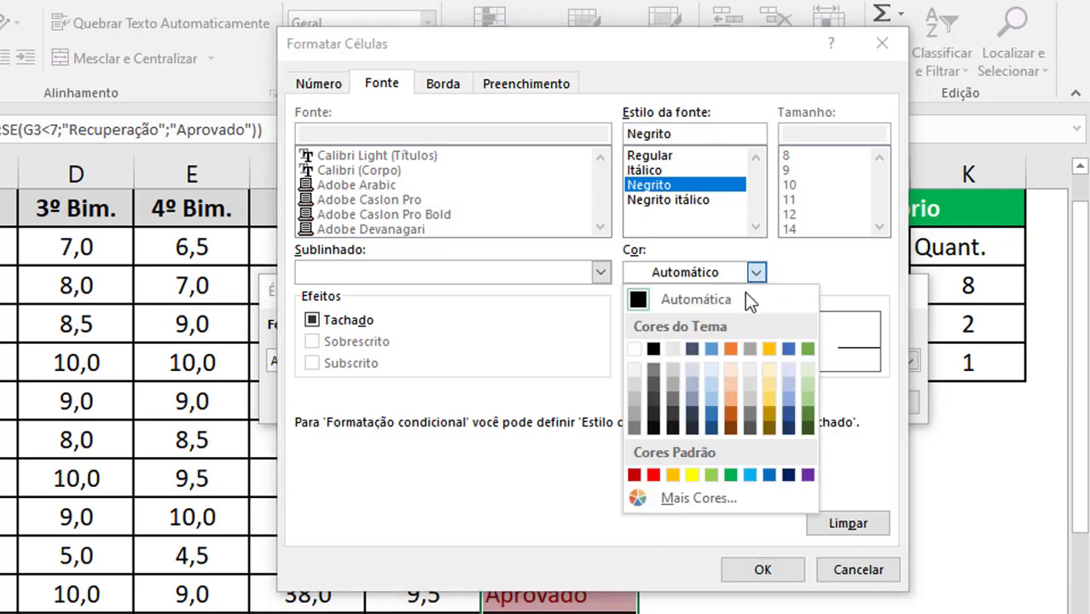
{"action": "left_click", "coordinate": [770, 477]}
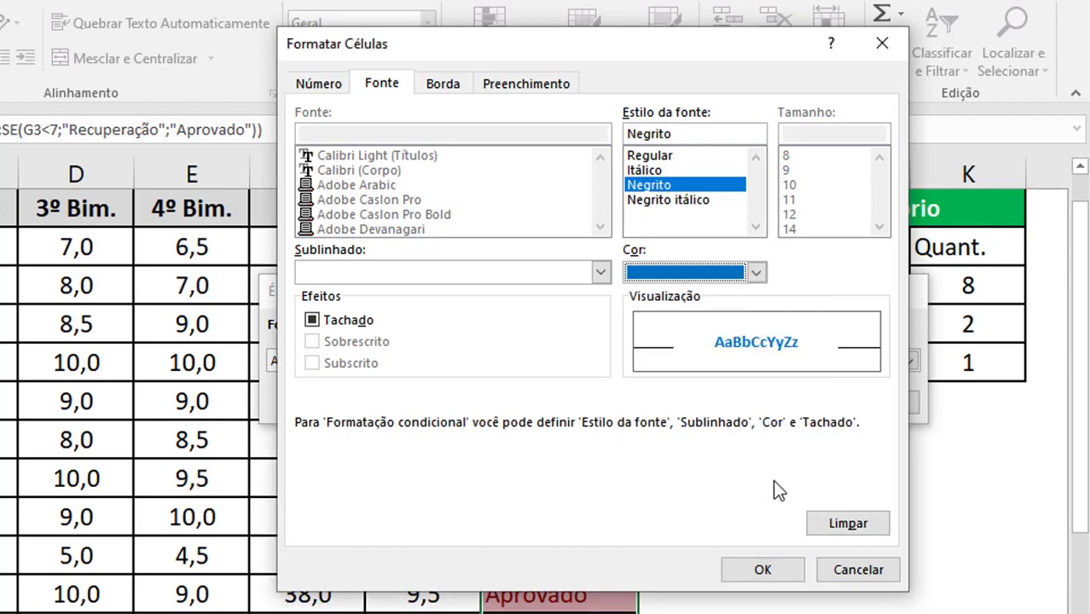
{"action": "left_click", "coordinate": [762, 571]}
{"action": "left_click", "coordinate": [796, 402]}
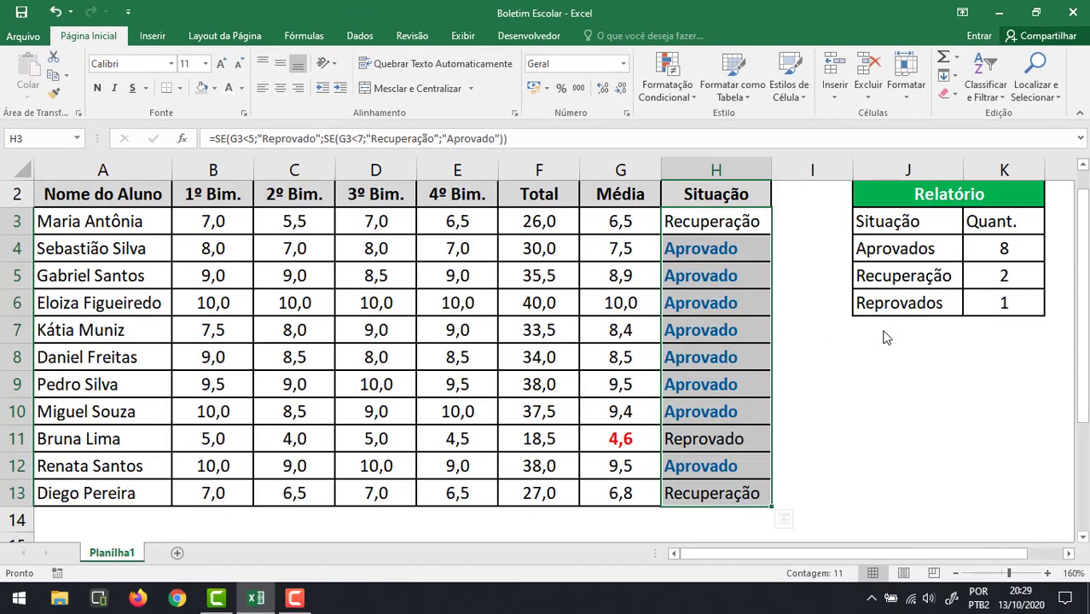
Step: Set up another "É Igual a" conditional formatting rule for H3:H13 with the value Reprovado
{"action": "left_click", "coordinate": [674, 92]}
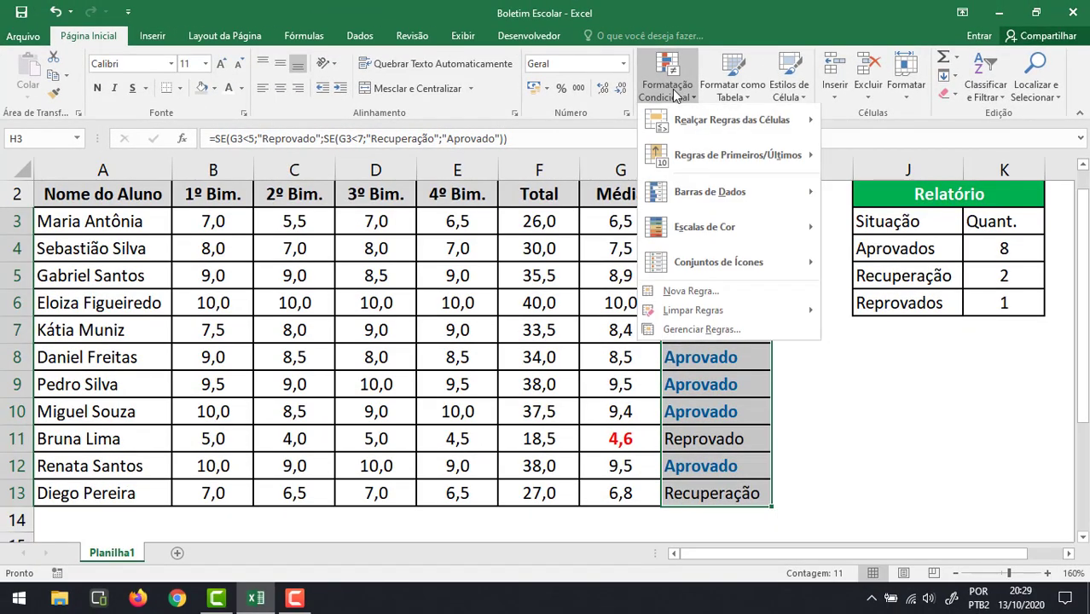
{"action": "mouse_move", "coordinate": [705, 125]}
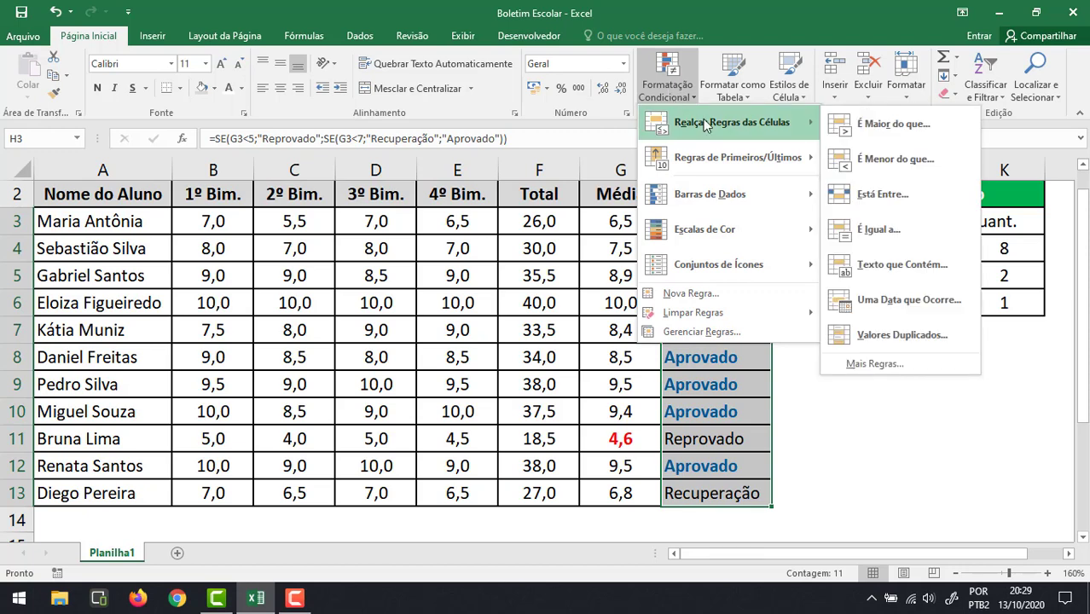
{"action": "left_click", "coordinate": [894, 222]}
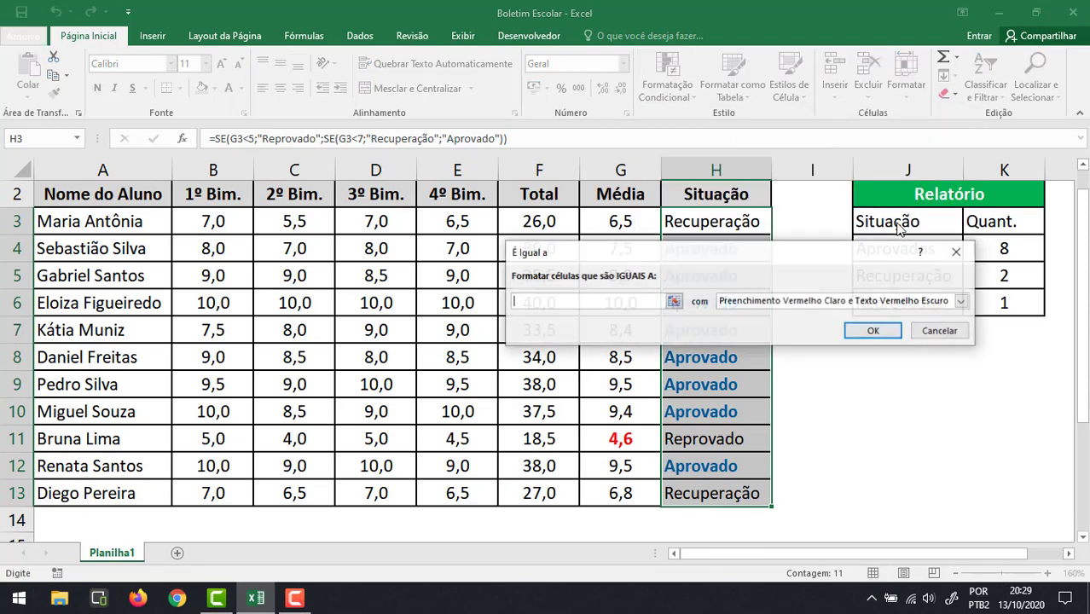
{"action": "type", "text": "R"}
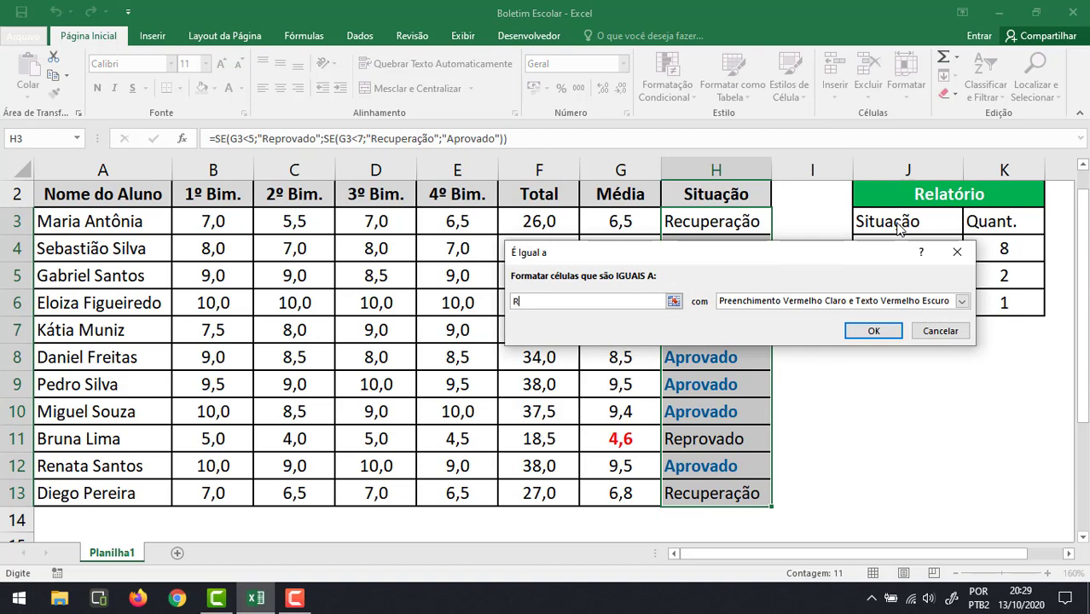
{"action": "type", "text": "eprovado"}
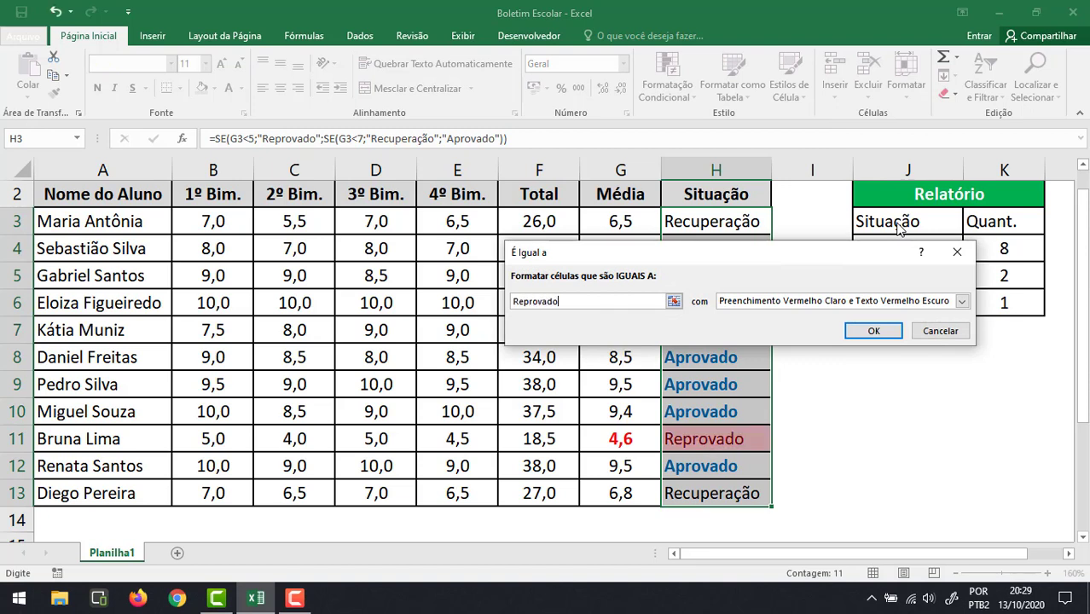
Step: Give the Reprovado rule a custom format with a bold (Negrito) red font and apply it
{"action": "left_click", "coordinate": [961, 301]}
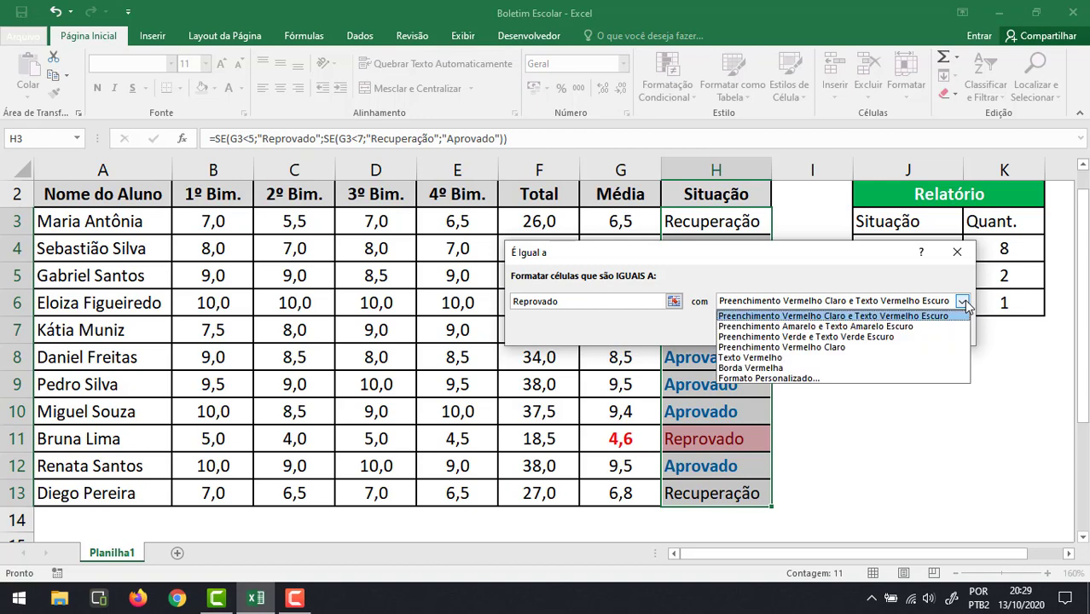
{"action": "left_click", "coordinate": [789, 378]}
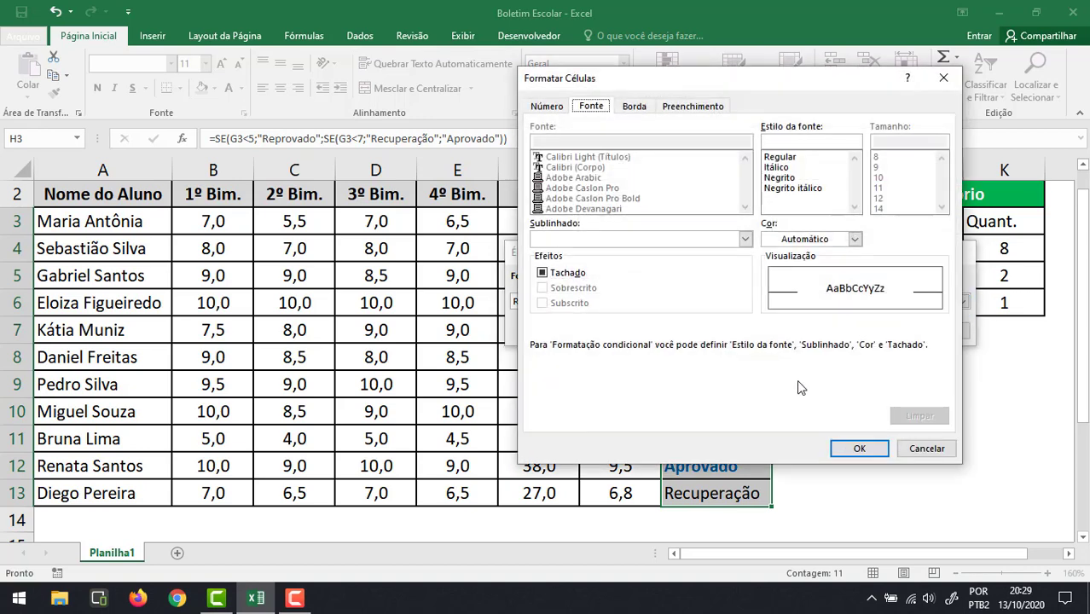
{"action": "left_click", "coordinate": [783, 179]}
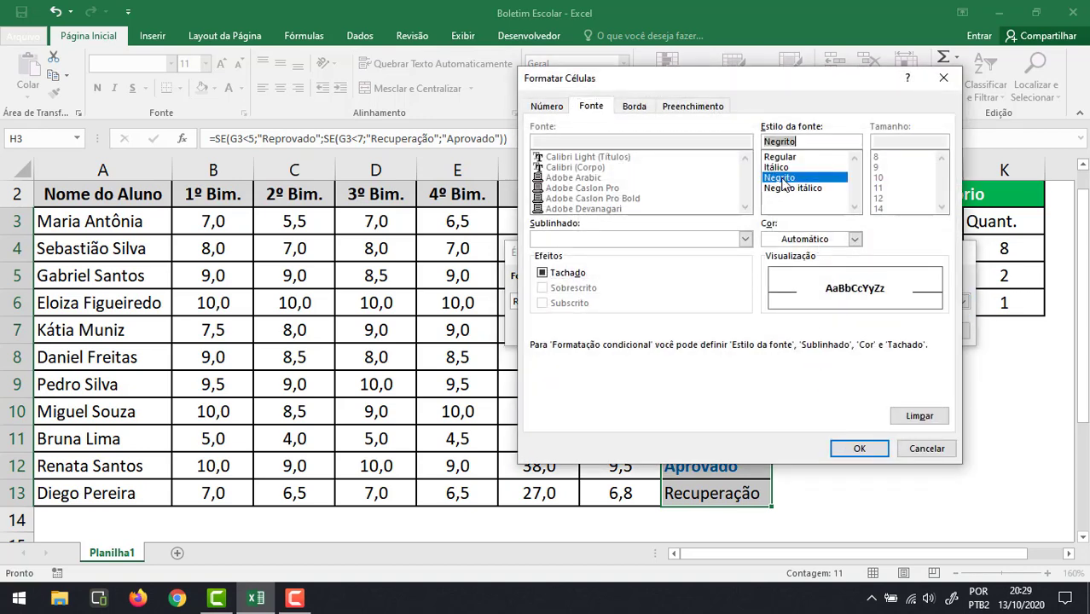
{"action": "left_click", "coordinate": [854, 239]}
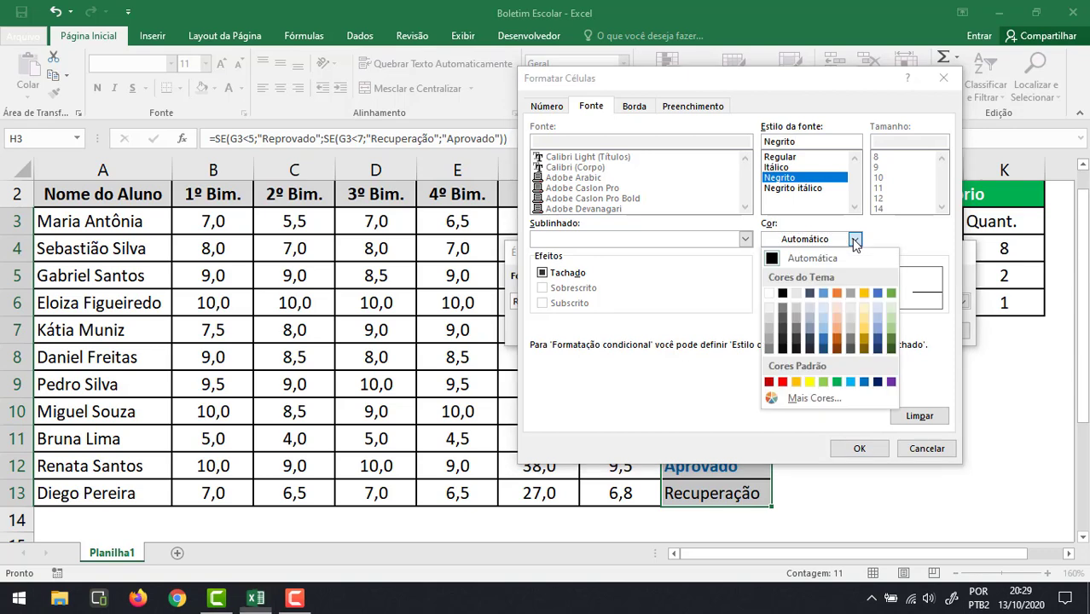
{"action": "left_click", "coordinate": [782, 382]}
{"action": "left_click", "coordinate": [859, 448]}
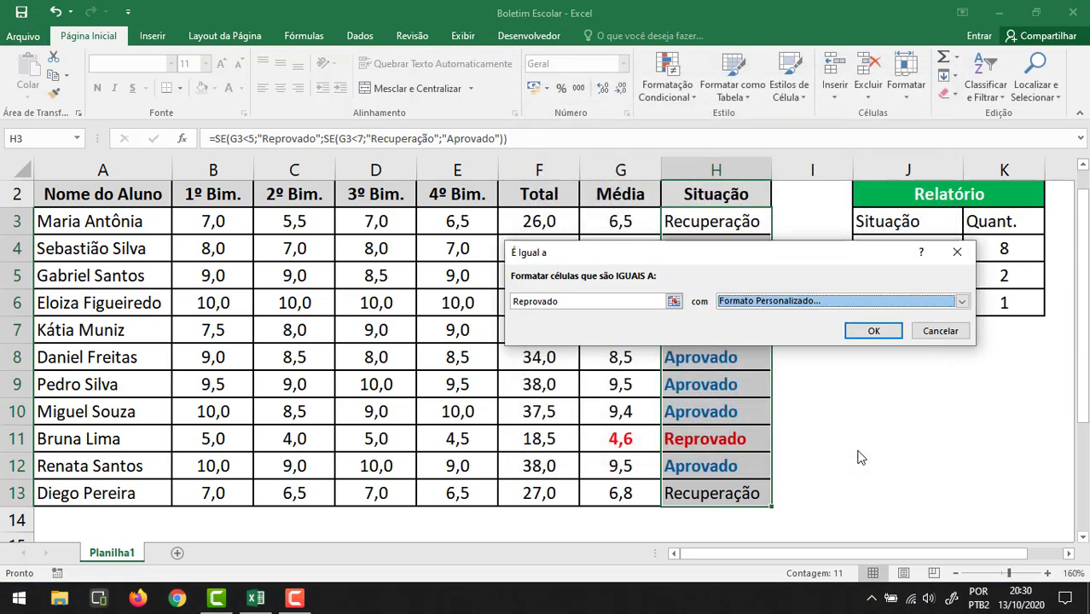
{"action": "left_click", "coordinate": [874, 331]}
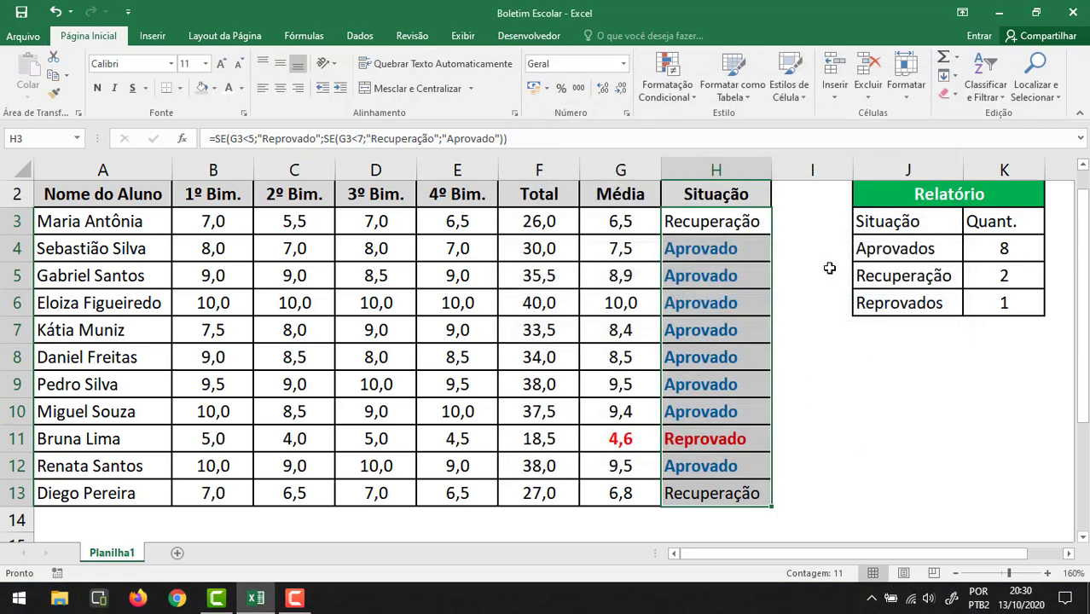
Step: Set up a third "É Igual a" conditional formatting rule for H3:H13 with the value Recuperação
{"action": "left_click", "coordinate": [681, 88]}
{"action": "mouse_move", "coordinate": [684, 124]}
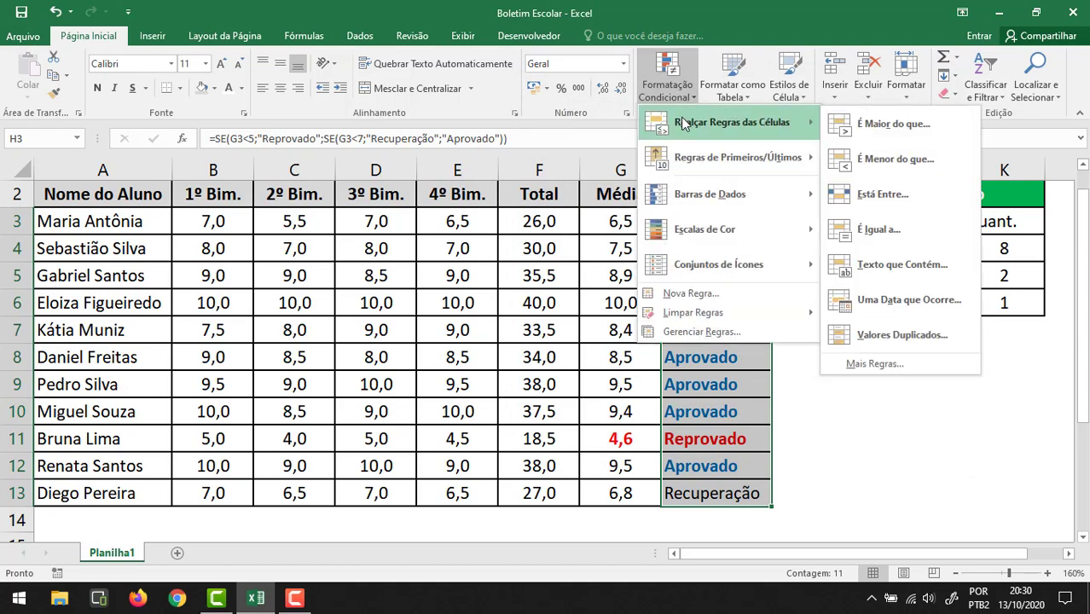
{"action": "left_click", "coordinate": [879, 229]}
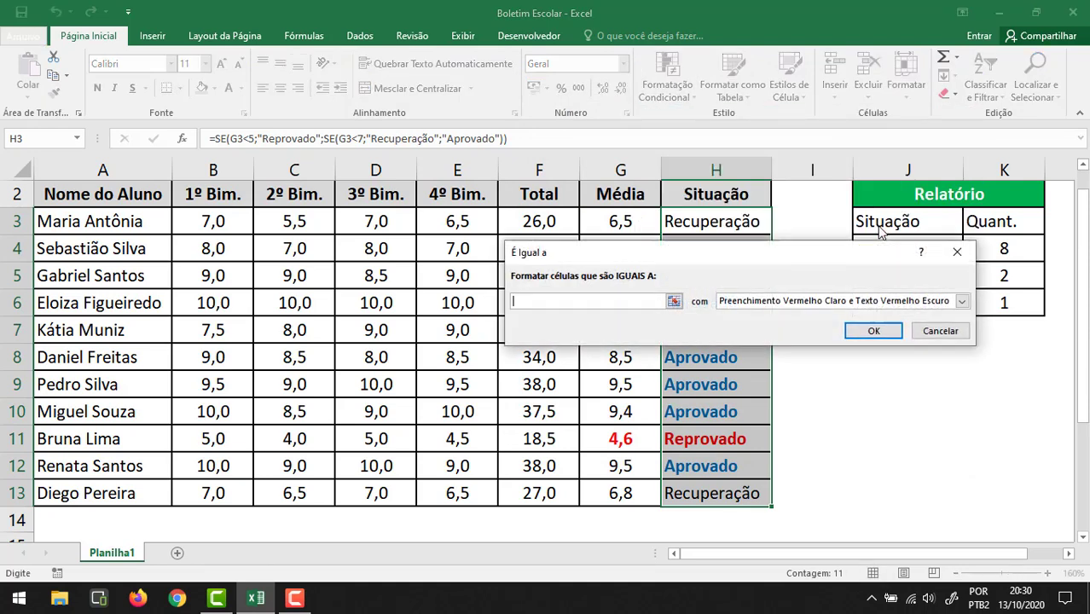
{"action": "type", "text": "Recu"}
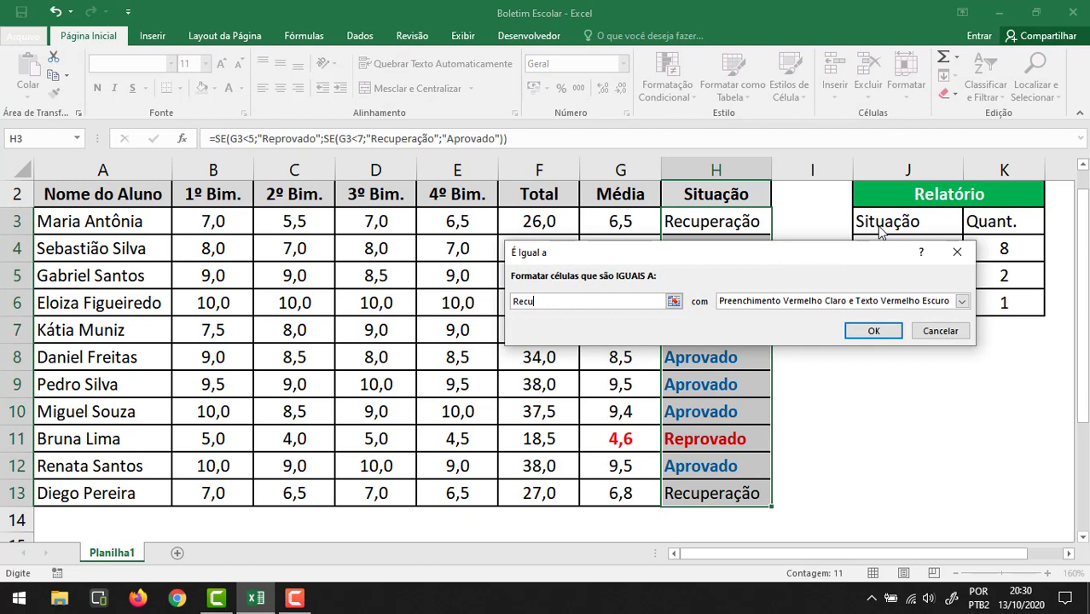
{"action": "type", "text": "peração"}
Step: Give the Recuperação rule a custom format with a bold (Negrito) green font and apply it
{"action": "left_click", "coordinate": [961, 301]}
{"action": "left_click", "coordinate": [806, 378]}
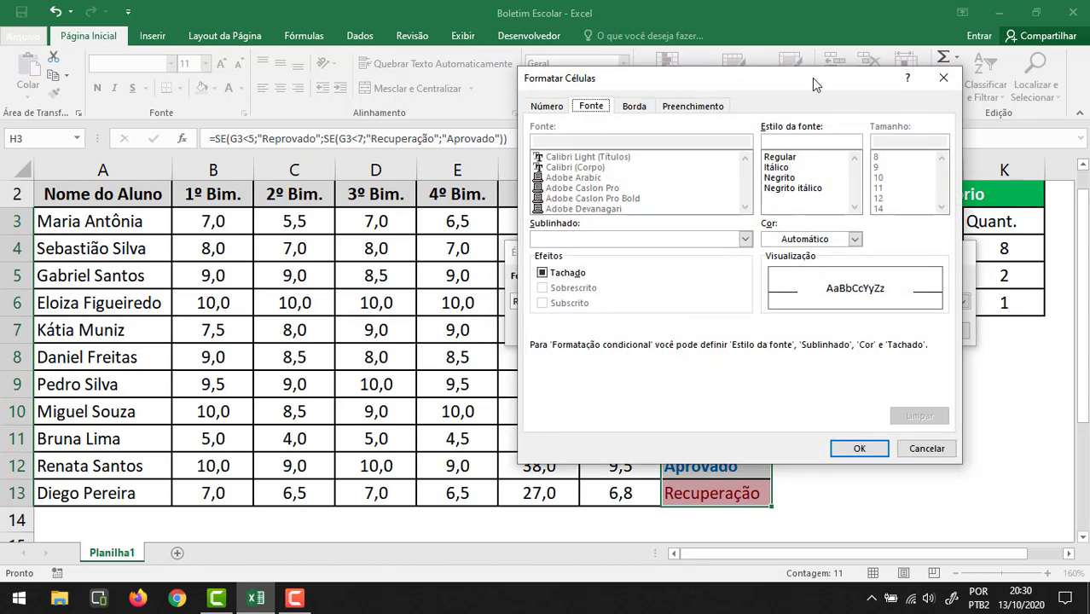
{"action": "left_click", "coordinate": [786, 177]}
{"action": "left_click", "coordinate": [854, 238]}
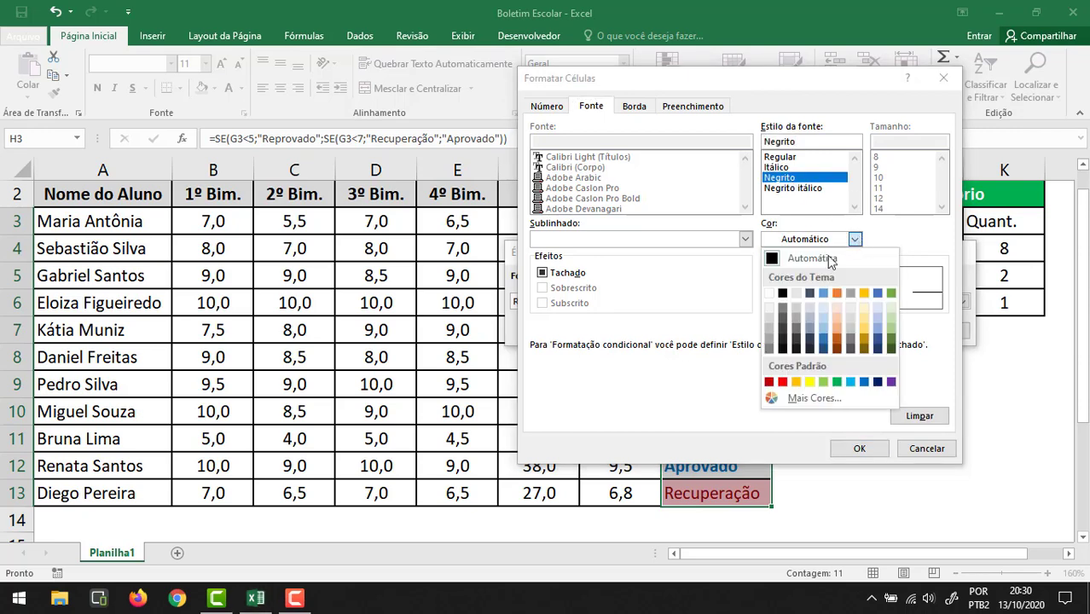
{"action": "left_click", "coordinate": [836, 383]}
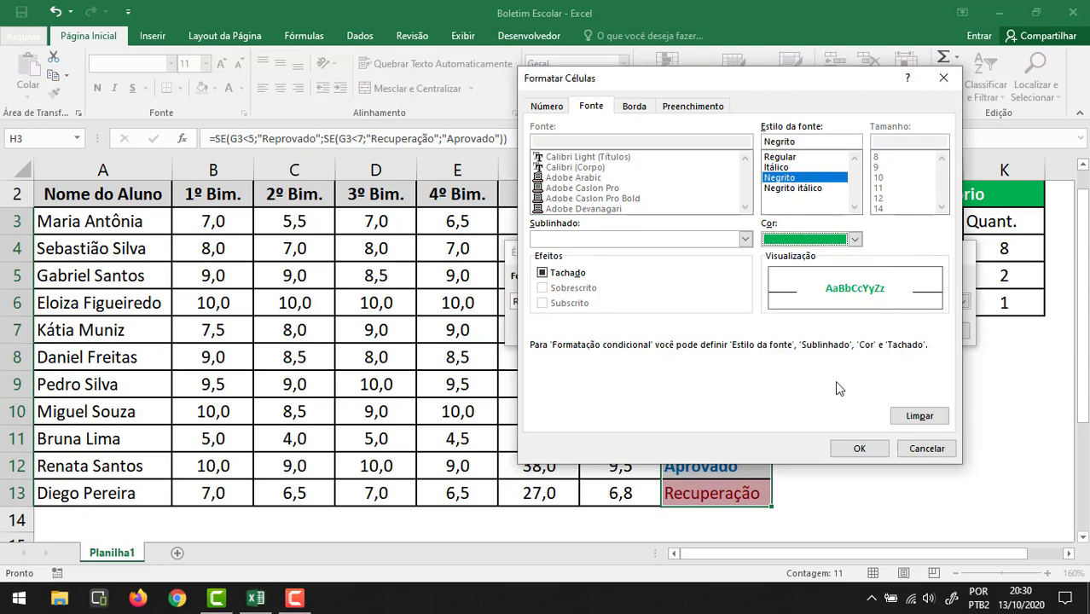
{"action": "left_click", "coordinate": [859, 451]}
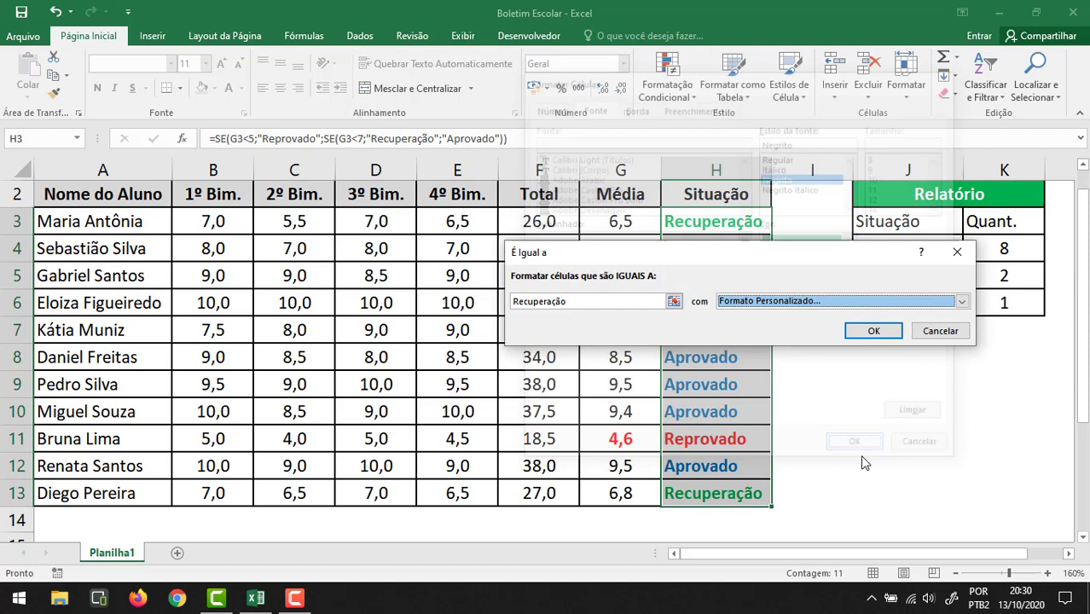
{"action": "left_click", "coordinate": [875, 331]}
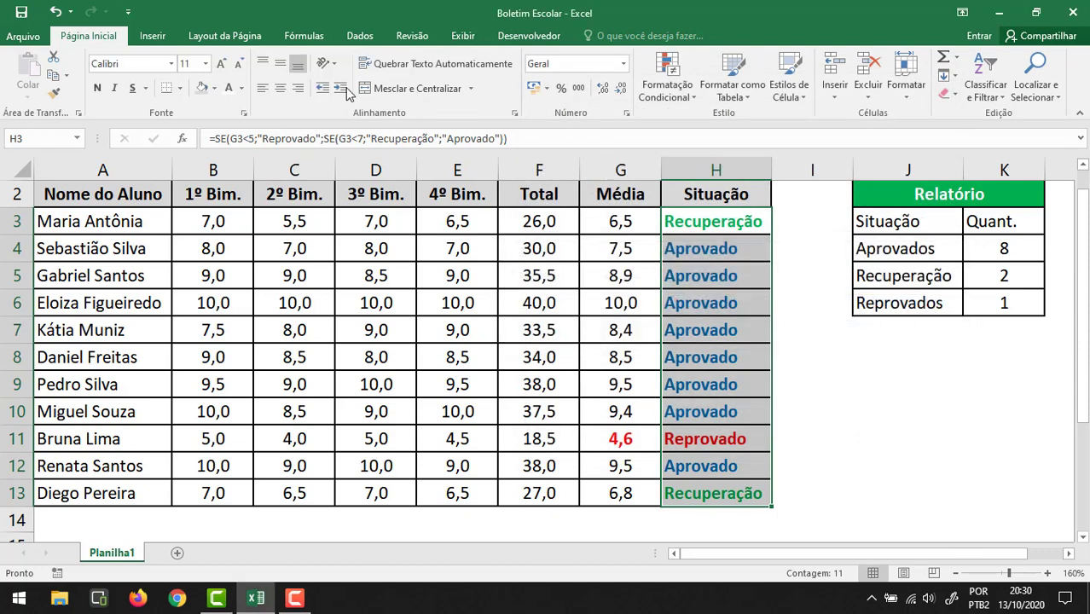
Step: Center the Situação values in H3:H13 horizontally
{"action": "left_click", "coordinate": [286, 95]}
Step: Center the Situação and Quant. headings in J3:K3 of the Relatório table and make them bold
{"action": "scroll", "coordinate": [865, 397], "scroll_direction": "up", "scroll_amount": 1}
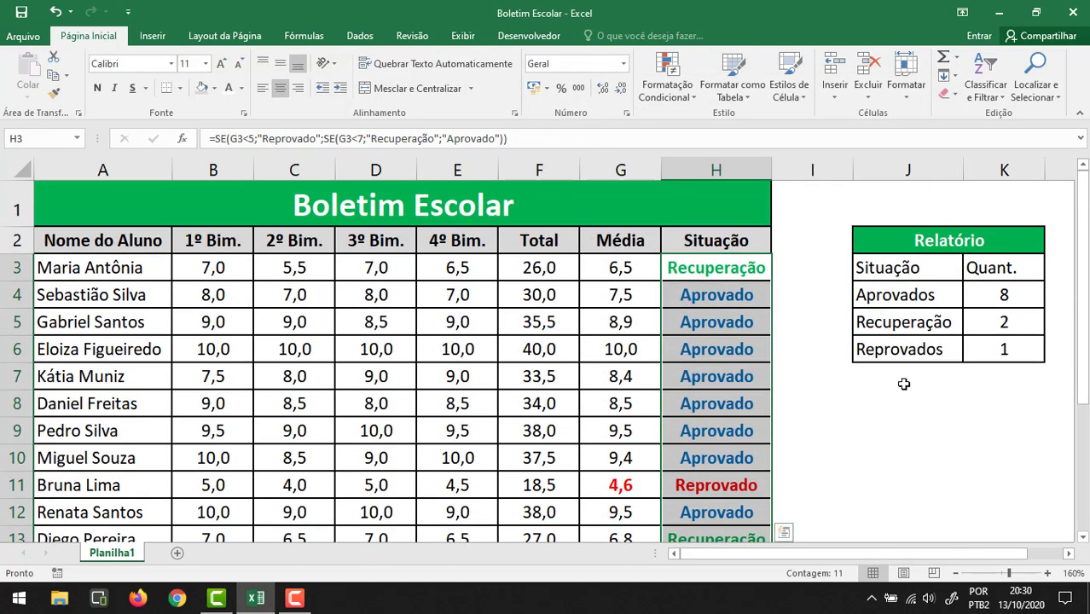
{"action": "left_click_drag", "start_coordinate": [1004, 267], "coordinate": [891, 263]}
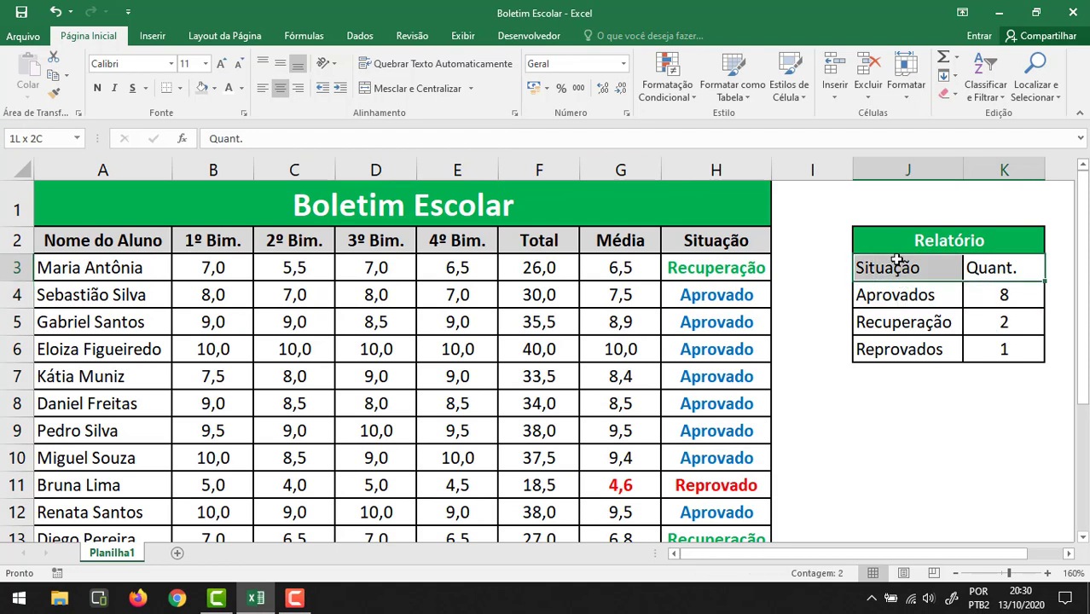
{"action": "left_click", "coordinate": [279, 89]}
{"action": "key", "text": "Return"}
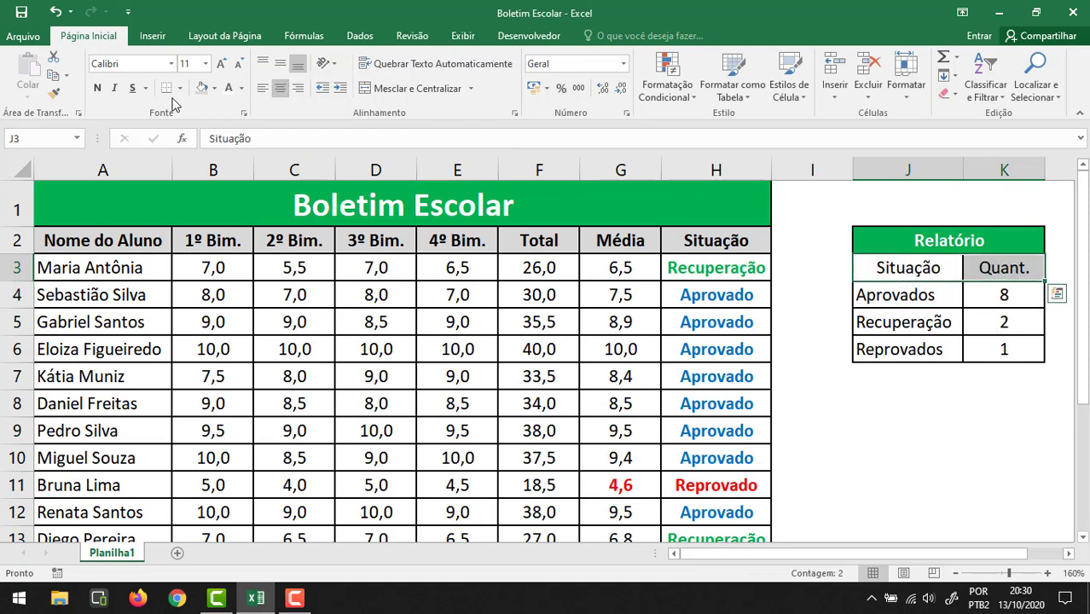
{"action": "left_click", "coordinate": [97, 88]}
{"action": "left_click", "coordinate": [365, 205]}
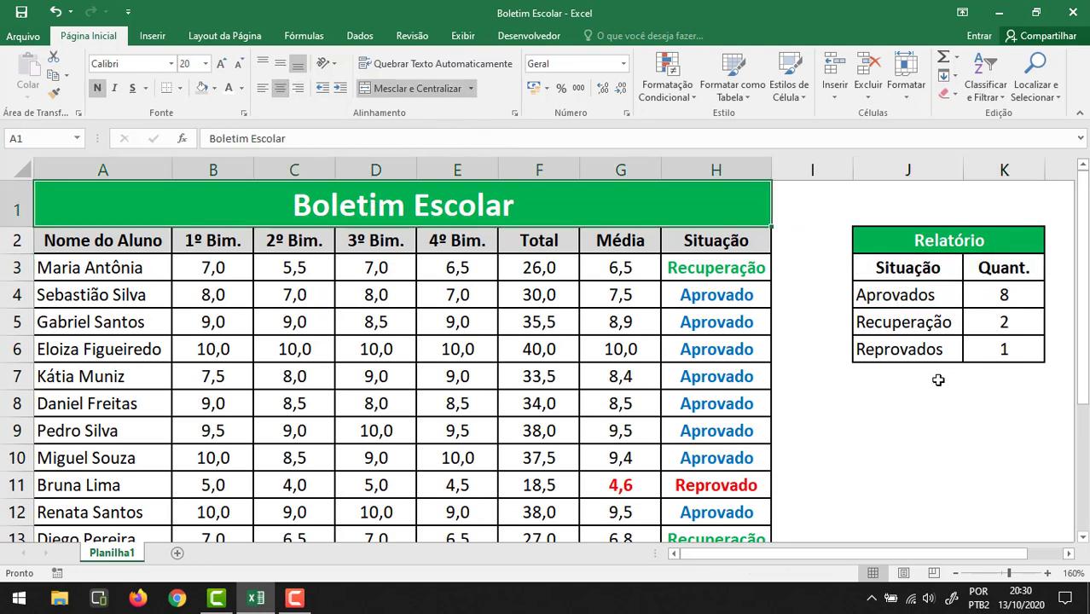
{"action": "key", "text": "ctrl+F1"}
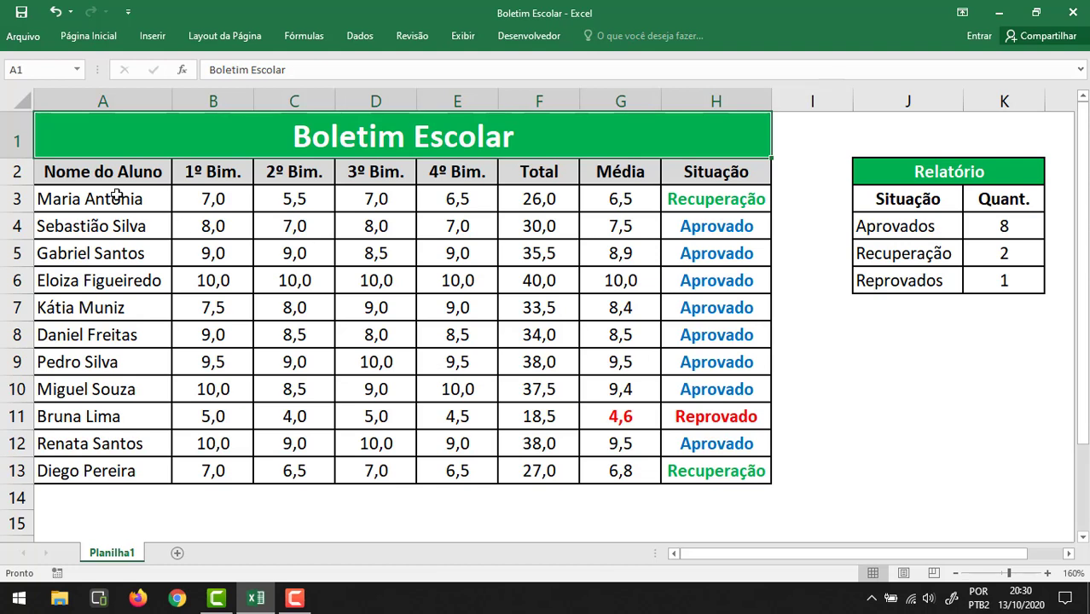
{"action": "key", "text": "ctrl+F1"}
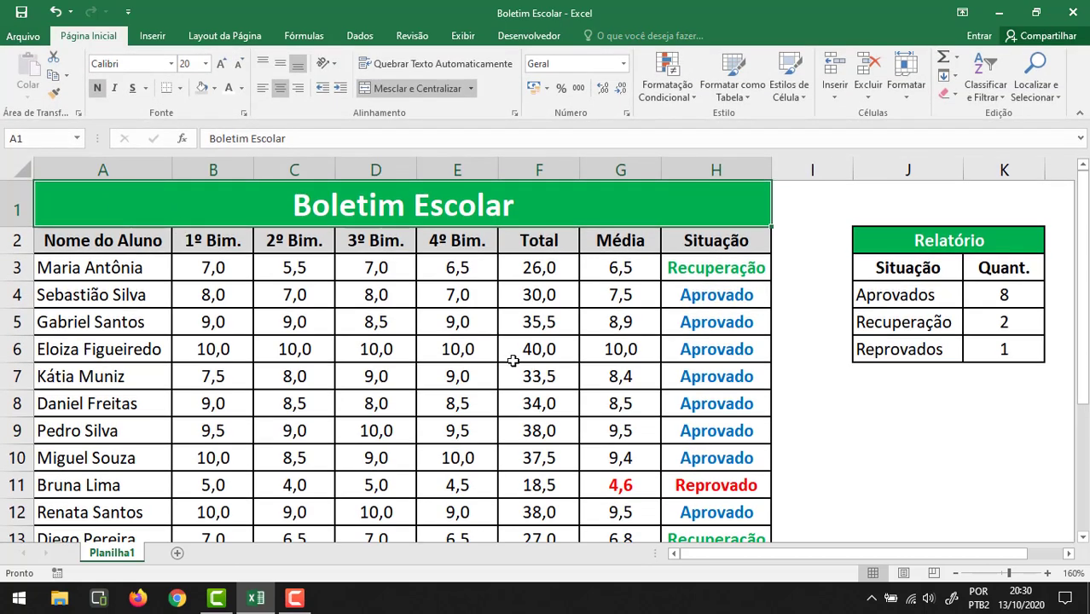
{"action": "scroll", "coordinate": [577, 379], "scroll_direction": "down", "scroll_amount": 1}
{"action": "scroll", "coordinate": [577, 379], "scroll_direction": "up", "scroll_amount": 1}
Step: Sort the student names with their four bimester grades in A3:E13 alphabetically from A to Z
{"action": "left_click_drag", "start_coordinate": [98, 267], "coordinate": [467, 493]}
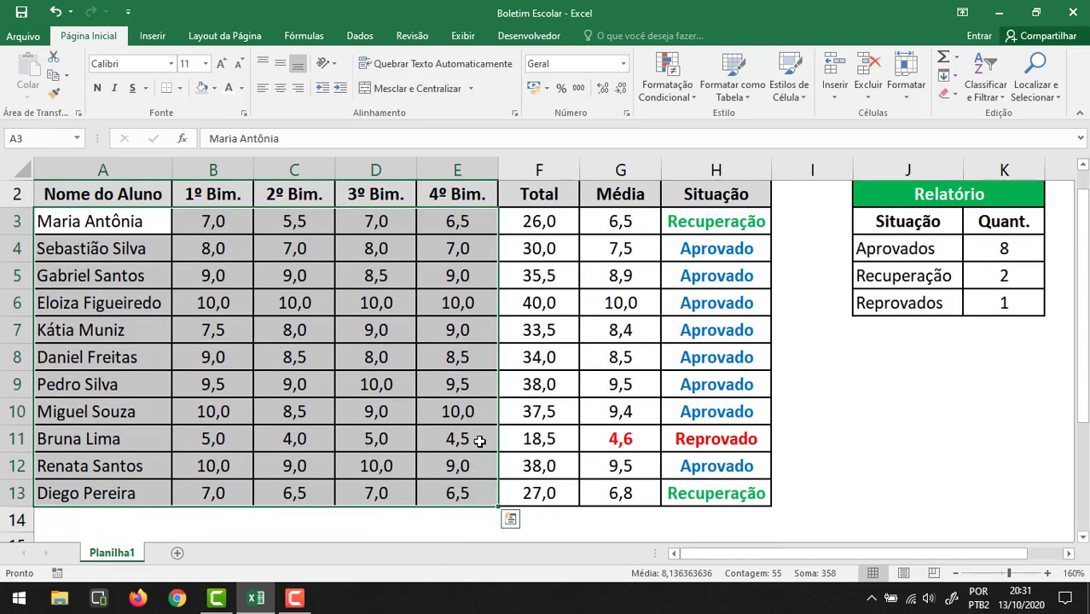
{"action": "scroll", "coordinate": [480, 440], "scroll_direction": "up", "scroll_amount": 1}
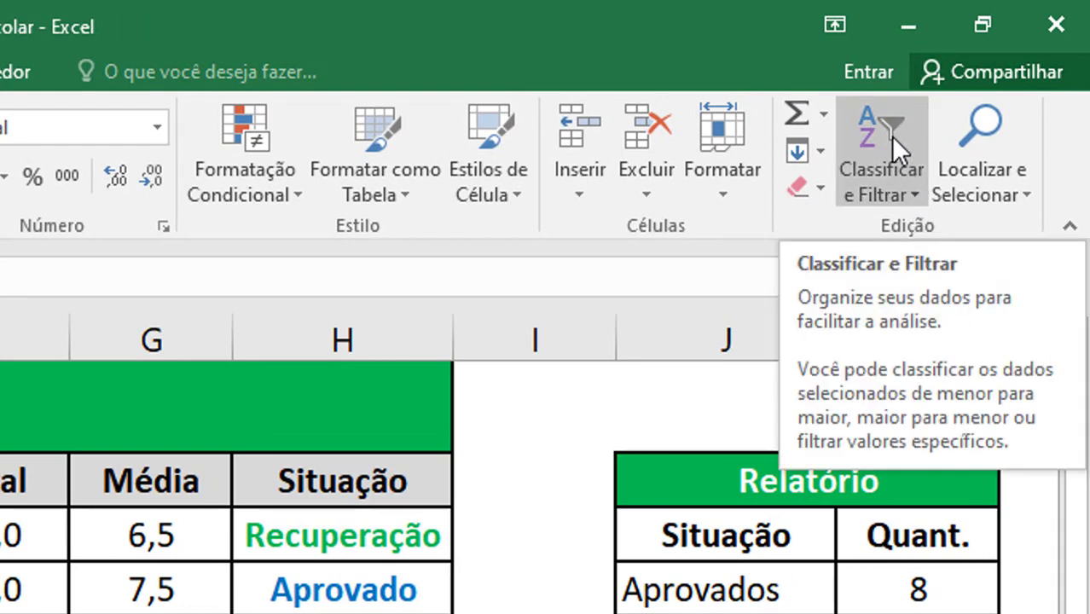
{"action": "left_click", "coordinate": [891, 136]}
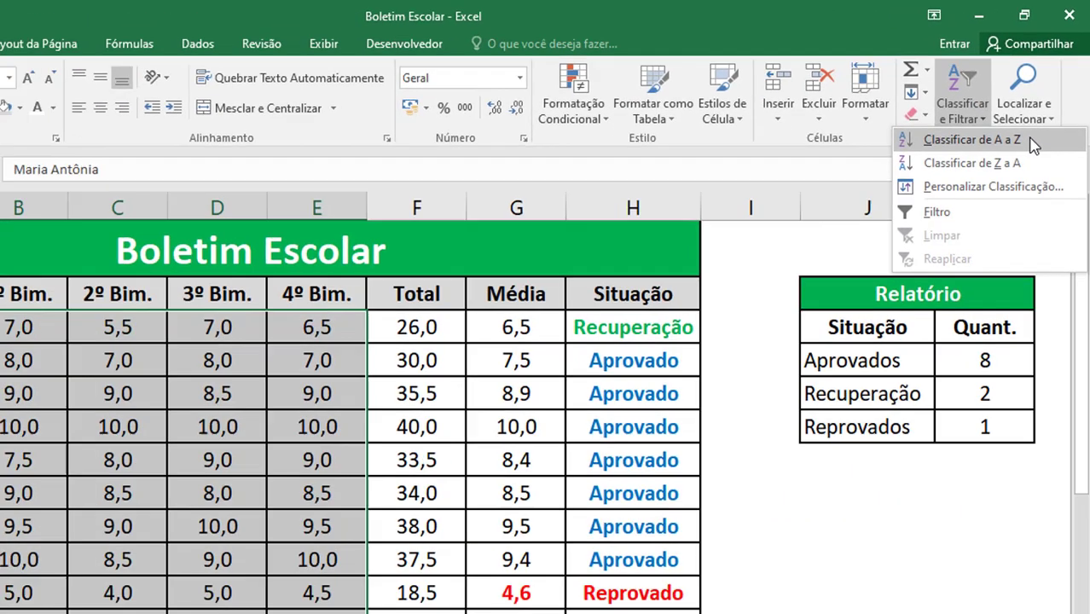
{"action": "left_click", "coordinate": [986, 227]}
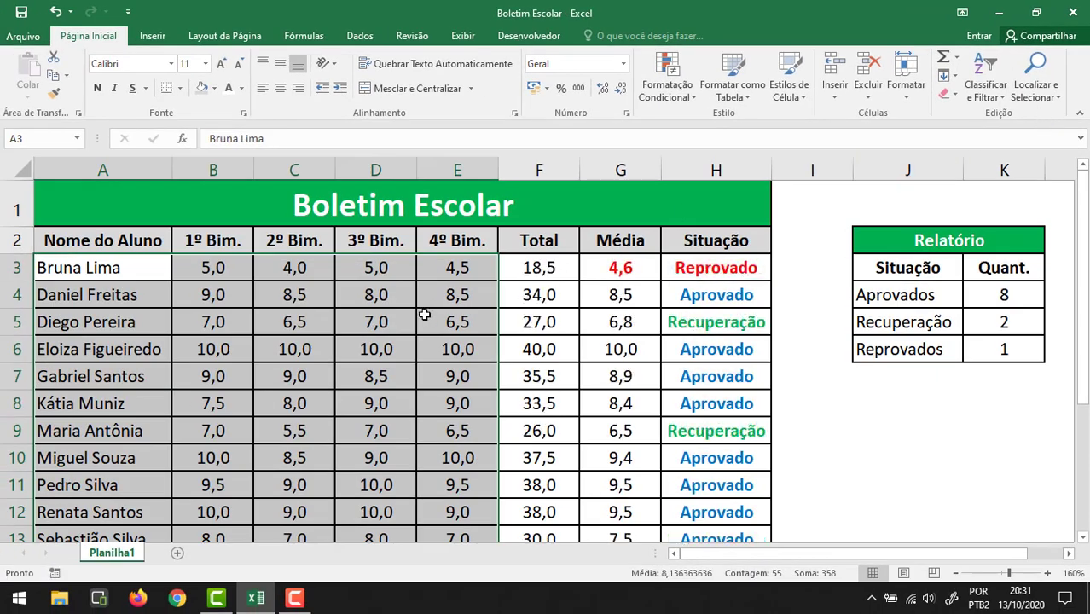
{"action": "left_click", "coordinate": [94, 273]}
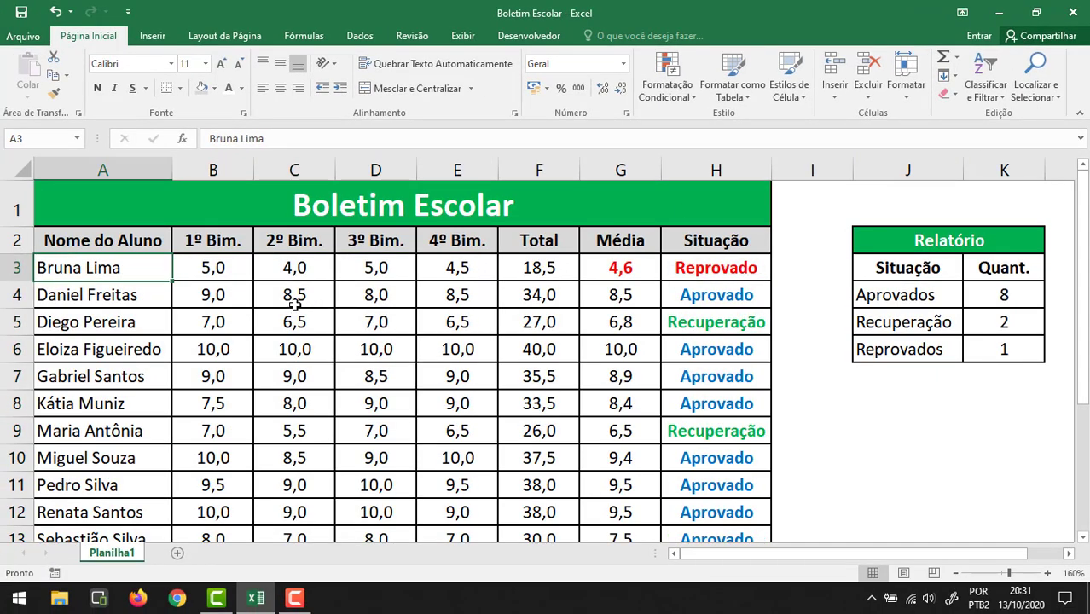
Step: Collapse the ribbon and view the whole report card and Relatório table at 160% zoom
{"action": "scroll", "coordinate": [295, 306], "scroll_direction": "down", "scroll_amount": 1, "text": "ctrl"}
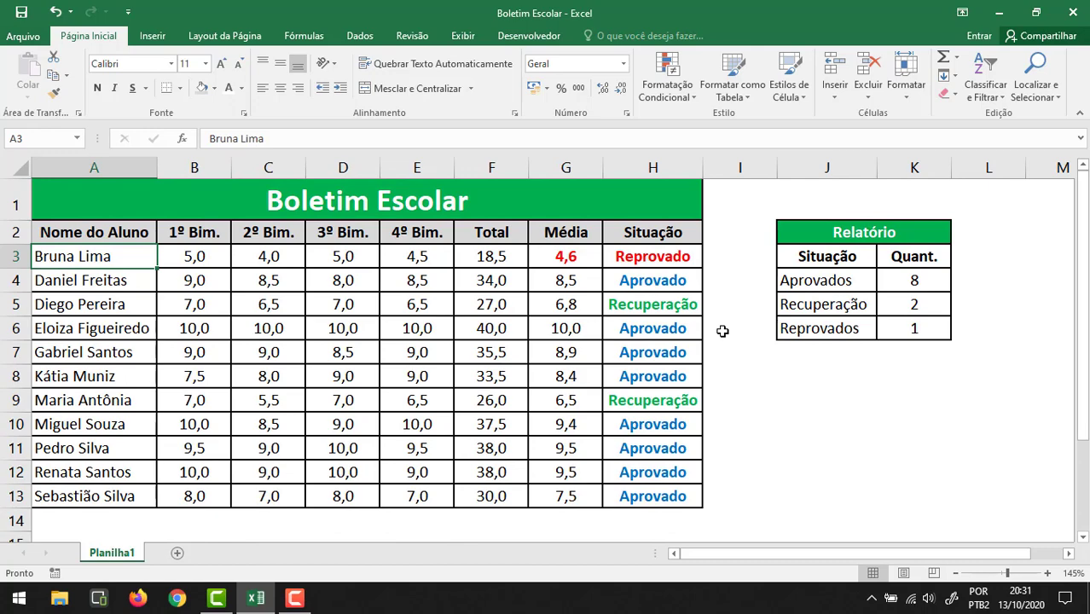
{"action": "key", "text": "ctrl+F1"}
{"action": "scroll", "coordinate": [723, 331], "scroll_direction": "up", "scroll_amount": 1, "text": "ctrl"}
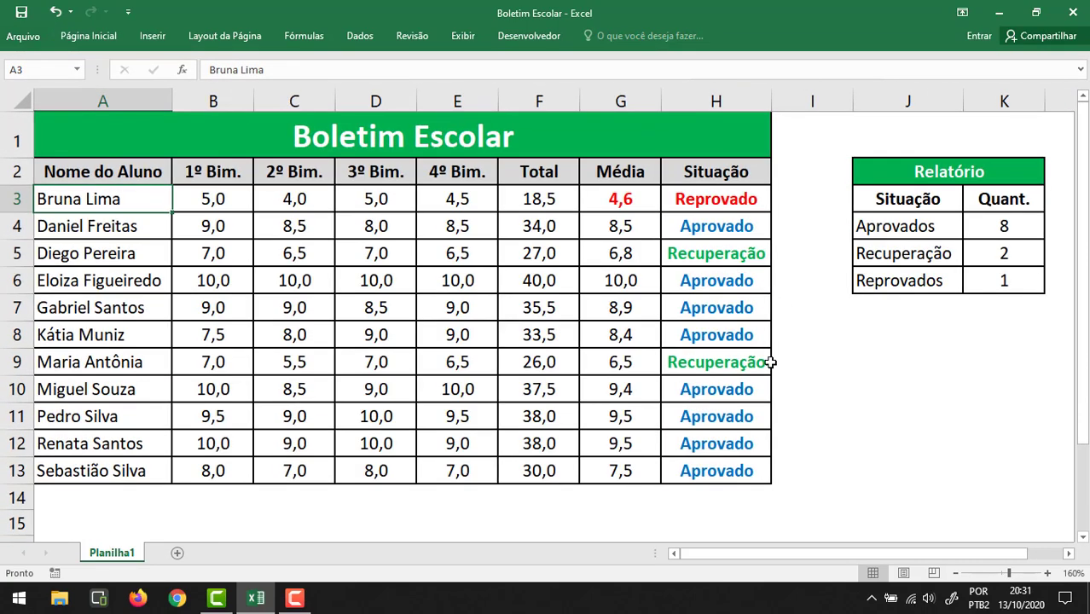